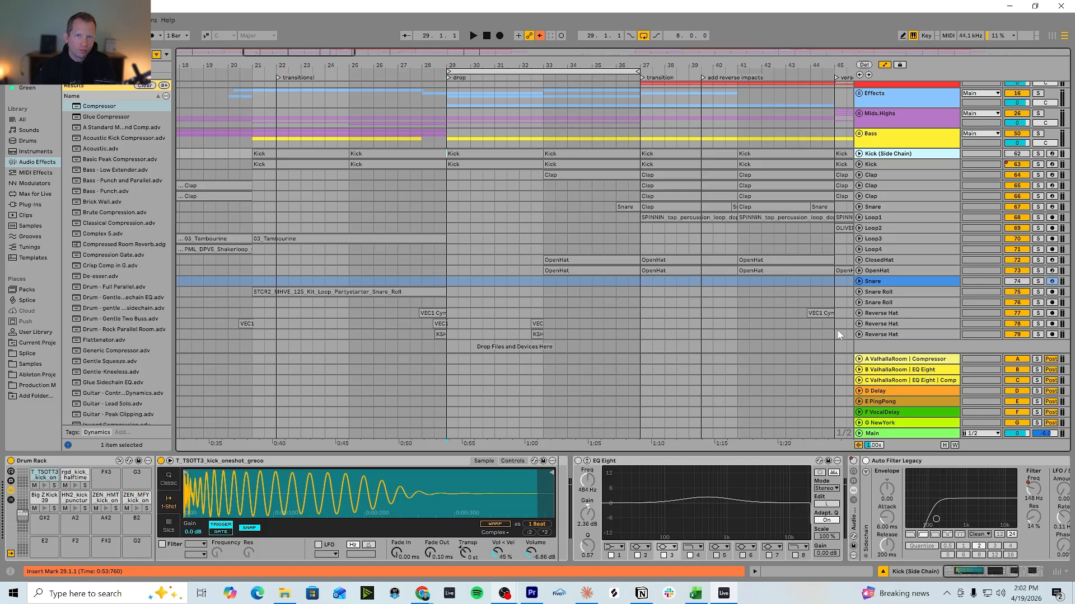
Look through the drum tracks one by one, from Kick (Side Chain) down to the last Reverse Hat
{"action": "left_click", "coordinate": [880, 335]}
{"action": "left_click", "coordinate": [882, 154]}
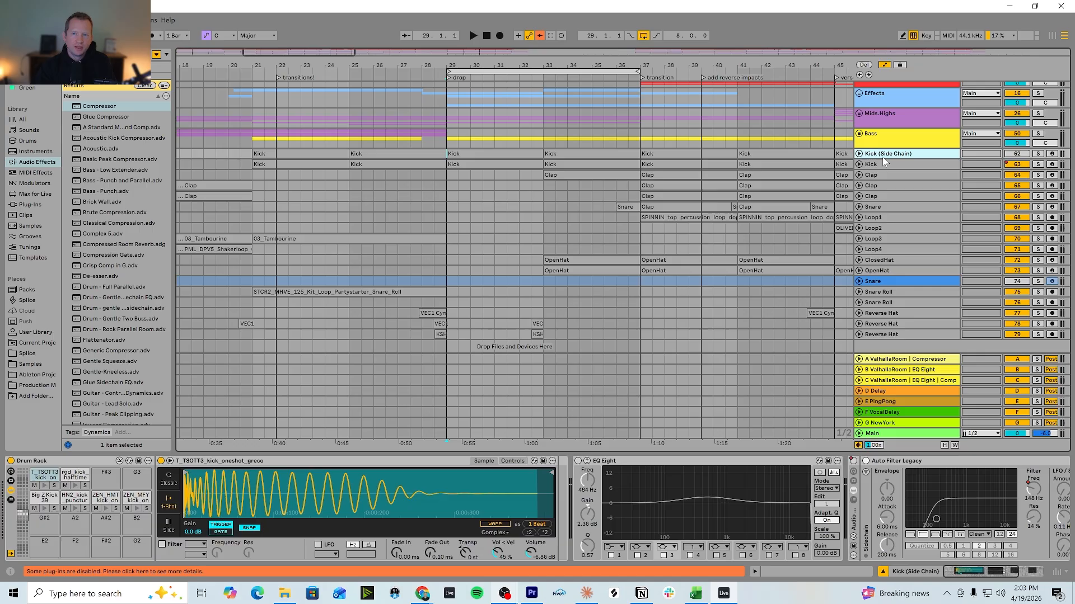
{"action": "left_click", "coordinate": [883, 164]}
{"action": "left_click", "coordinate": [887, 186]}
{"action": "left_click", "coordinate": [888, 206]}
{"action": "left_click", "coordinate": [889, 228]}
{"action": "left_click", "coordinate": [886, 270]}
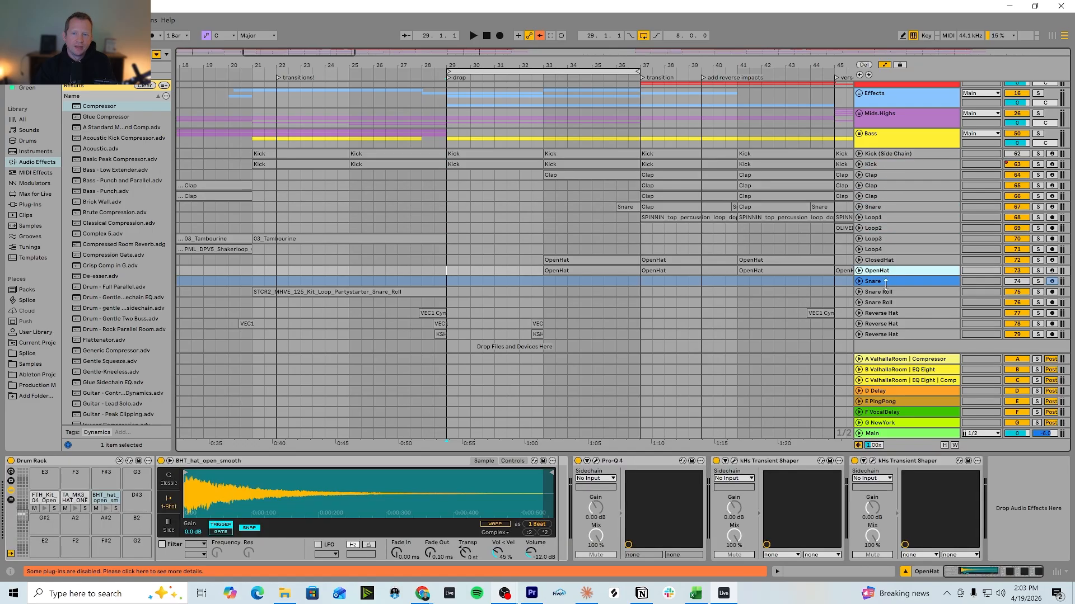
{"action": "left_click", "coordinate": [884, 334]}
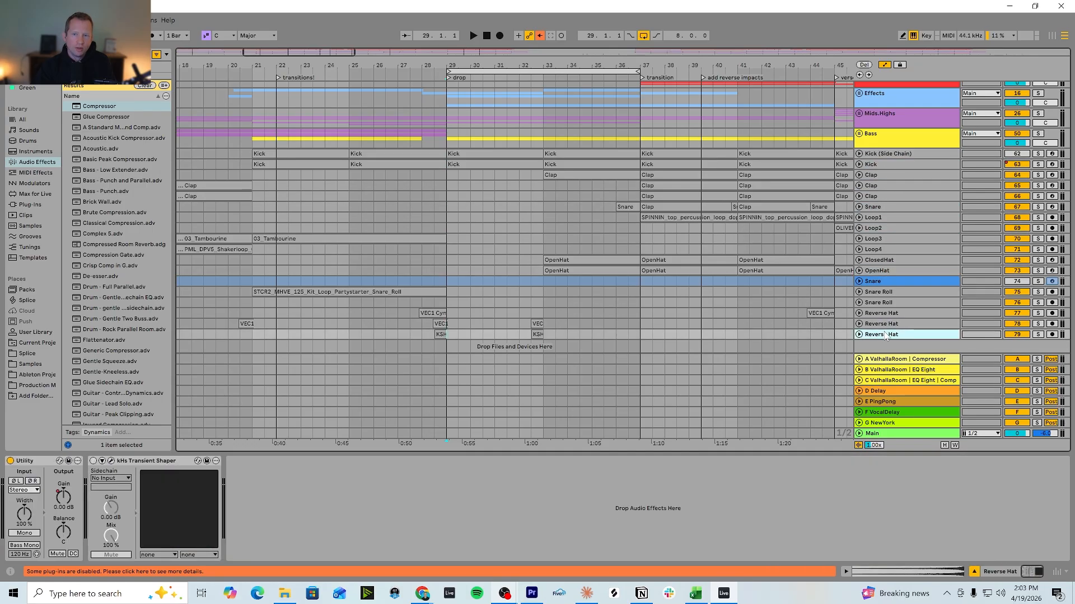
Group all tracks from Kick (Side Chain) through the last Reverse Hat and name the group Drums
{"action": "left_click", "coordinate": [887, 155]}
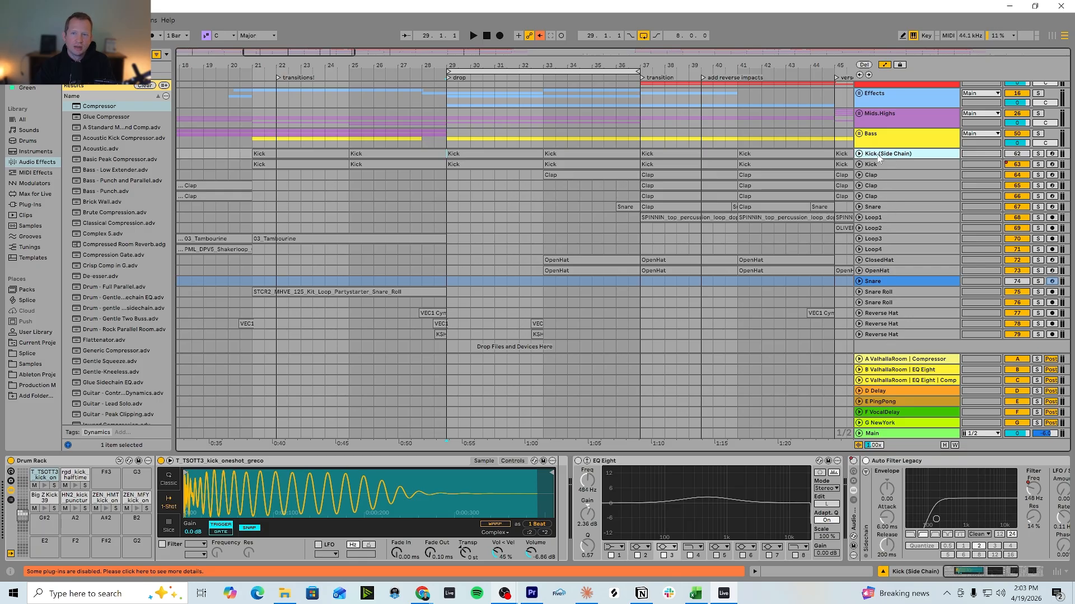
{"action": "left_click", "coordinate": [891, 335]}
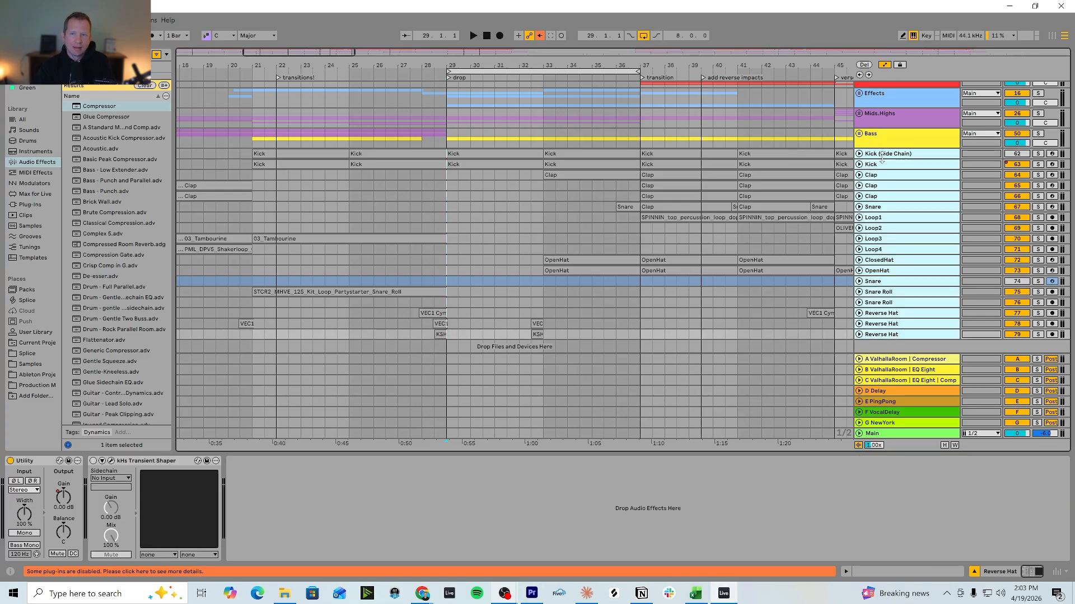
{"action": "right_click", "coordinate": [924, 159]}
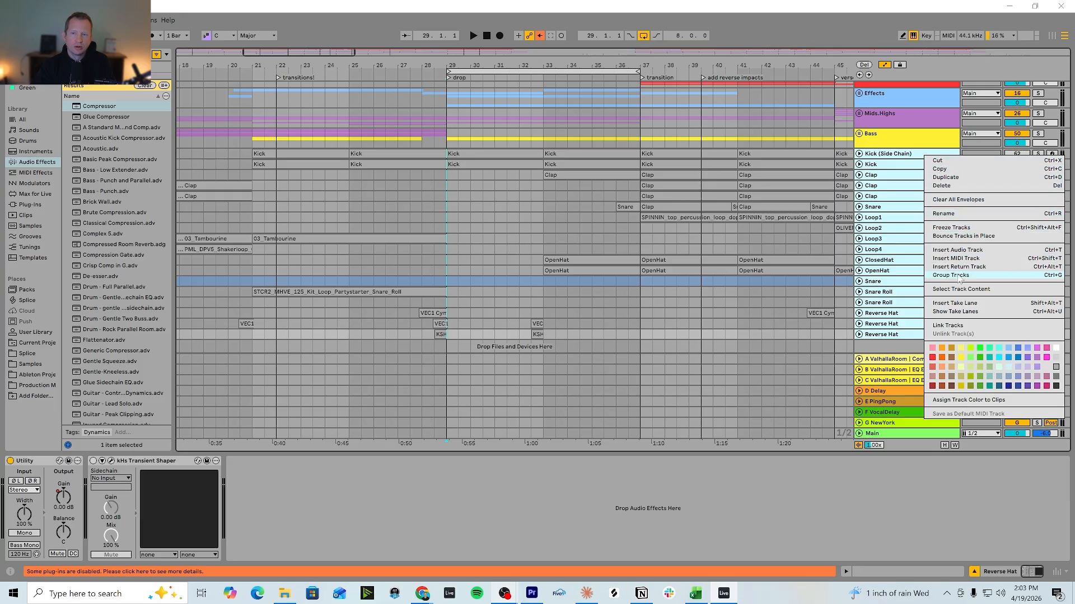
{"action": "key", "text": "Escape"}
{"action": "key", "text": "ctrl+g"}
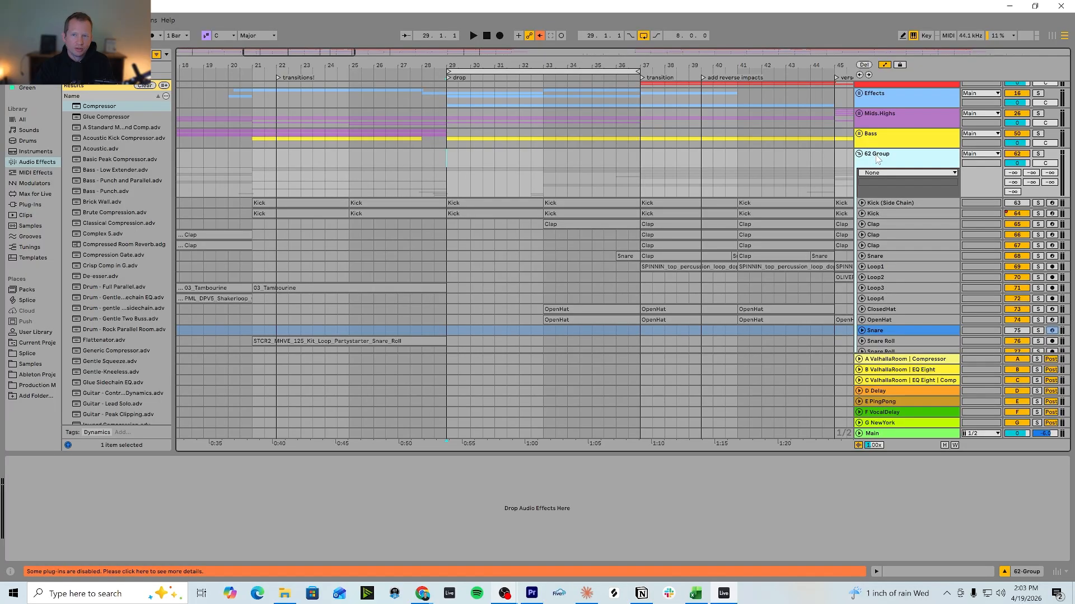
{"action": "key", "text": "ctrl+r"}
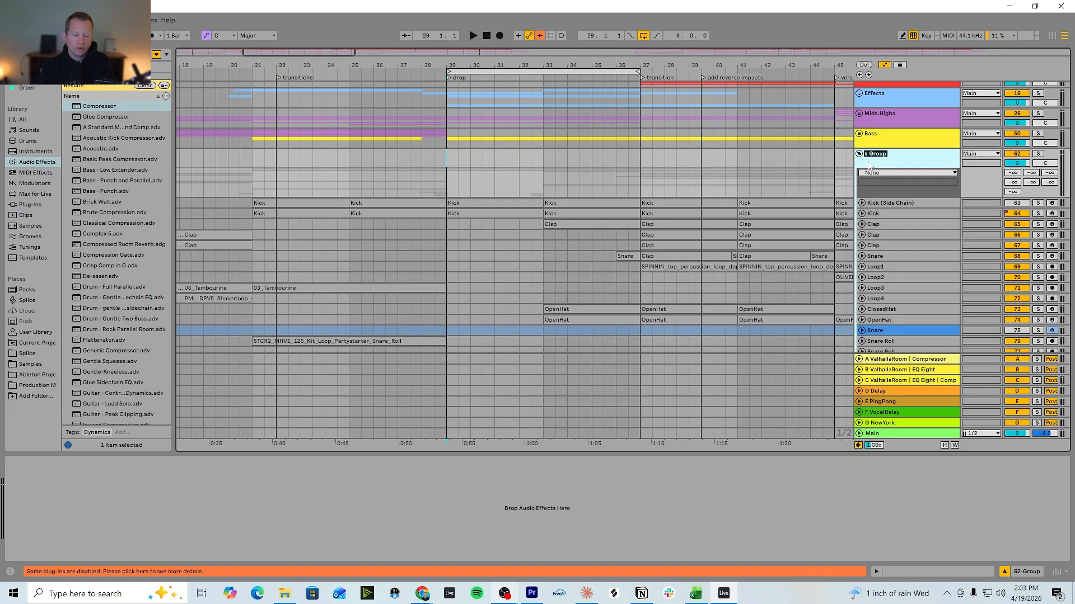
{"action": "type", "text": "Drums"}
{"action": "key", "text": "Return"}
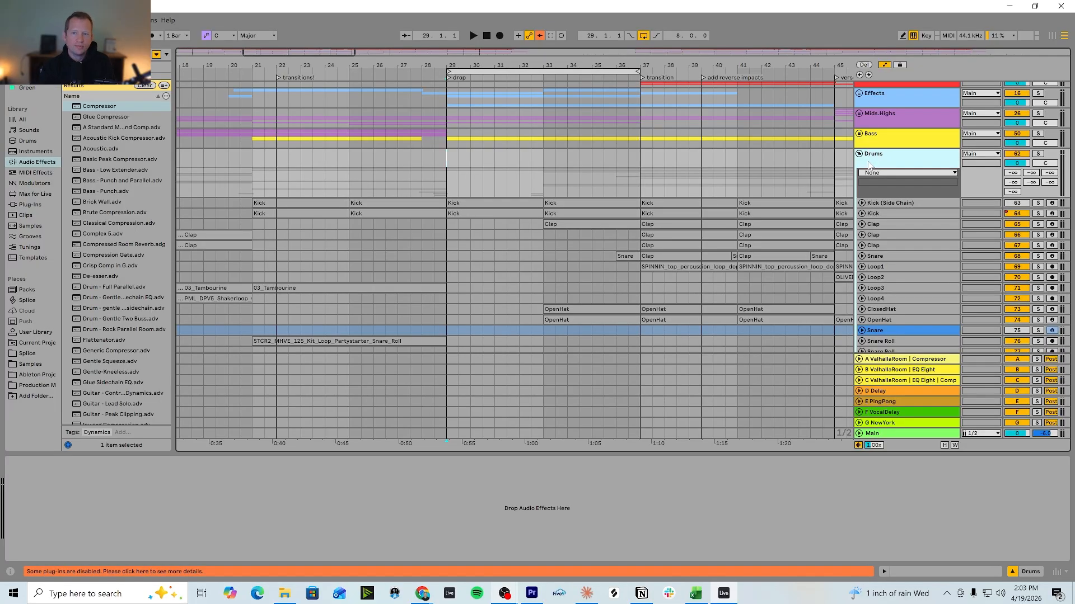
Unfold the first Clap track in the Drums group to check its output routing
{"action": "left_click", "coordinate": [878, 236]}
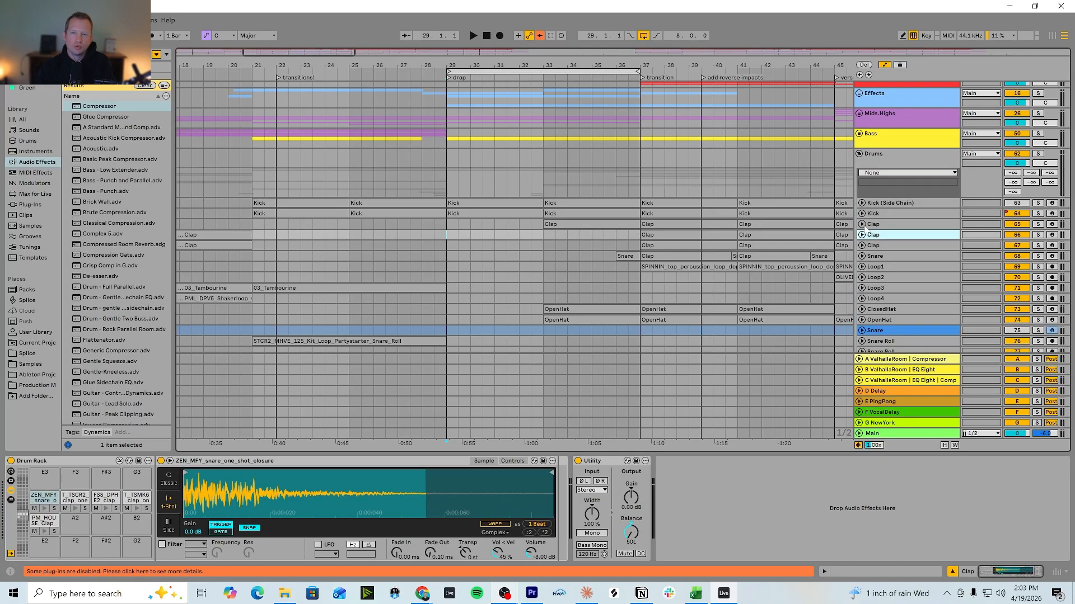
{"action": "left_click", "coordinate": [862, 224]}
{"action": "left_click", "coordinate": [887, 230]}
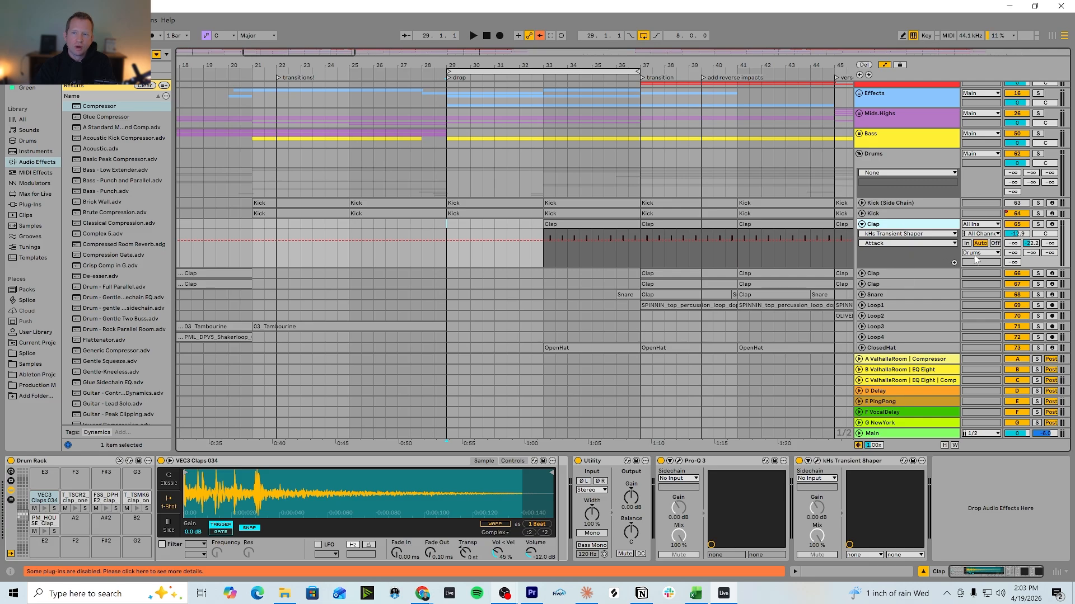
Add a Compressor audio effect to the Drums group and switch the device off
{"action": "left_click", "coordinate": [877, 162]}
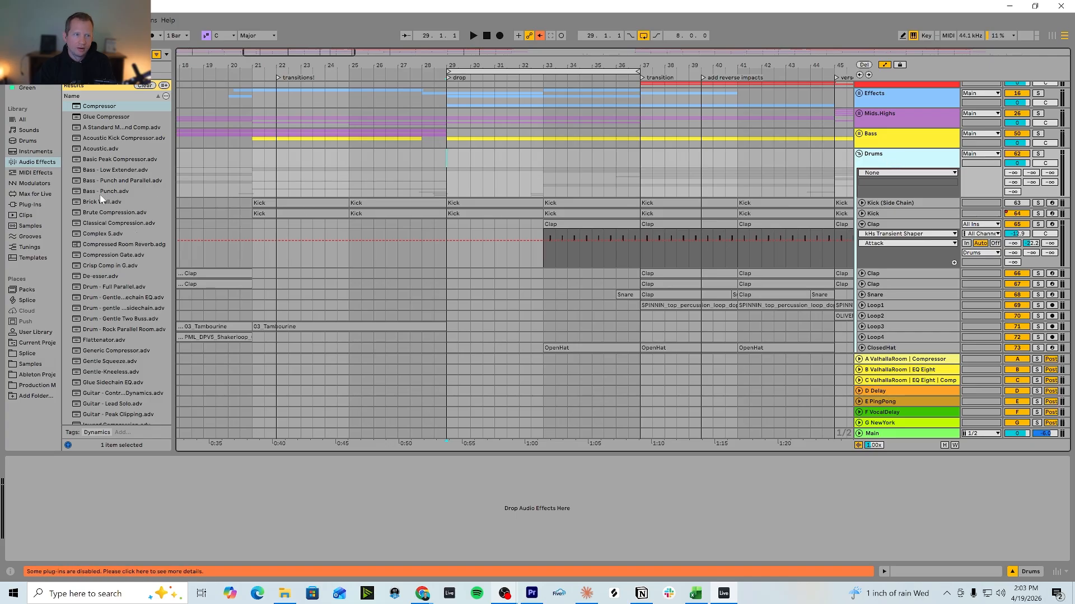
{"action": "left_click", "coordinate": [37, 163]}
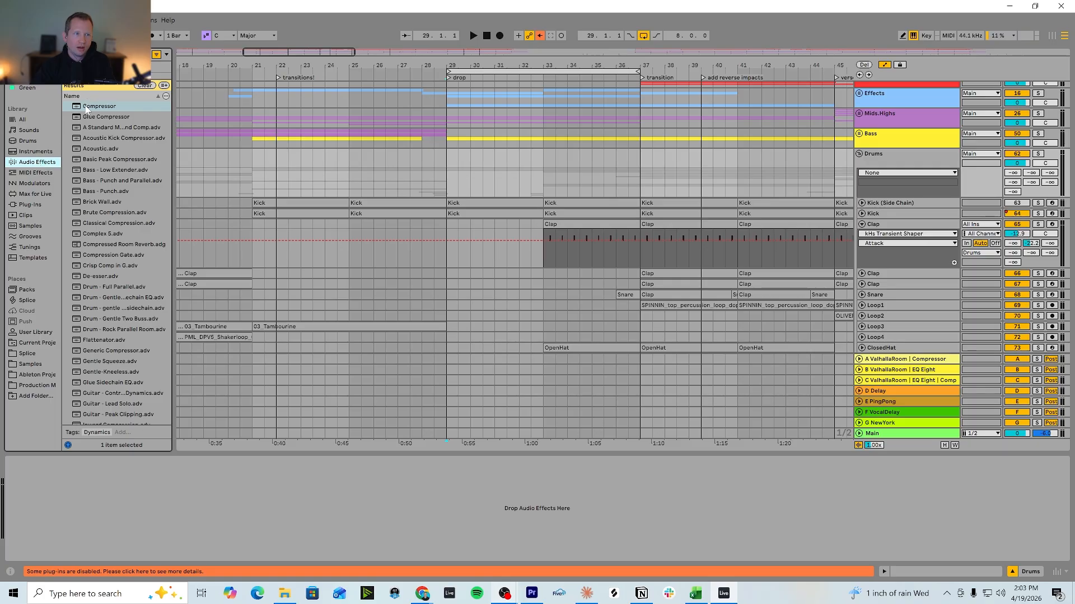
{"action": "left_click_drag", "start_coordinate": [89, 109], "coordinate": [896, 160]}
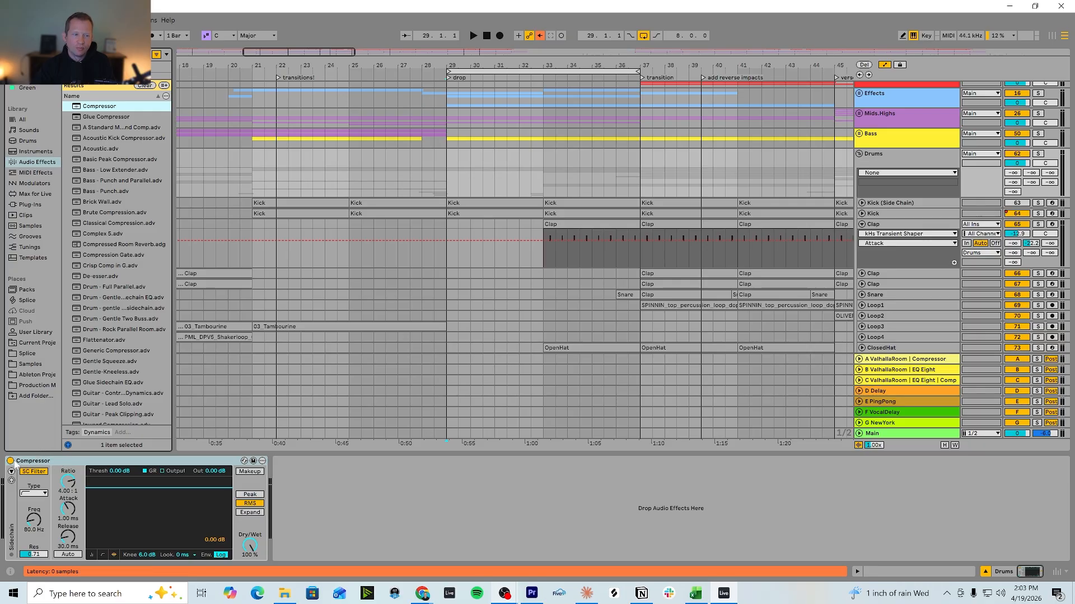
{"action": "left_click", "coordinate": [10, 464]}
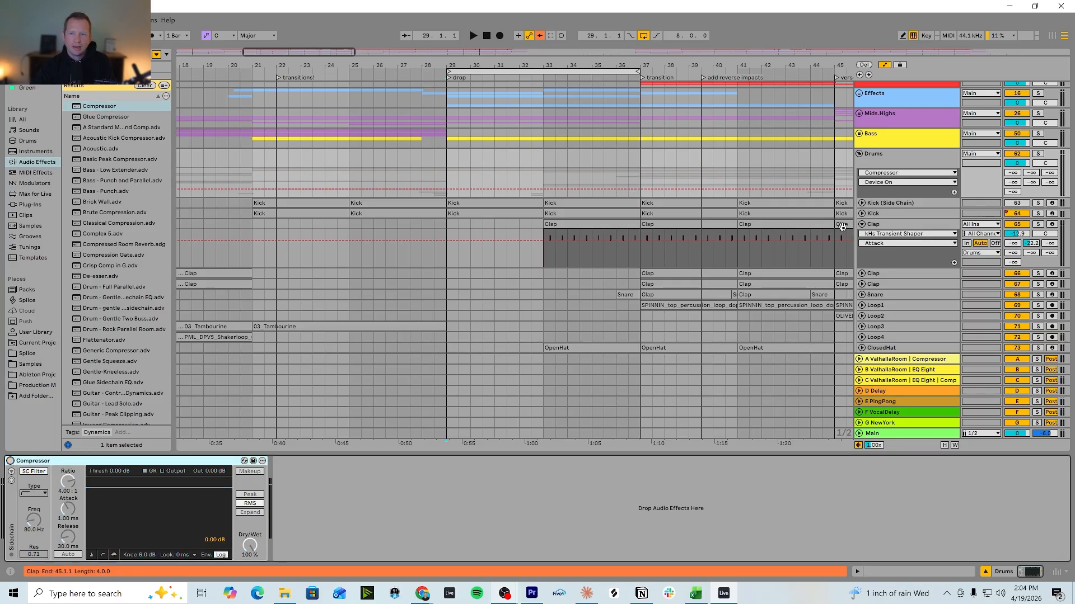
Fold the first Clap track, then group the three Clap tracks inside Drums and name the group Claps
{"action": "left_click", "coordinate": [873, 224]}
{"action": "left_click", "coordinate": [862, 224]}
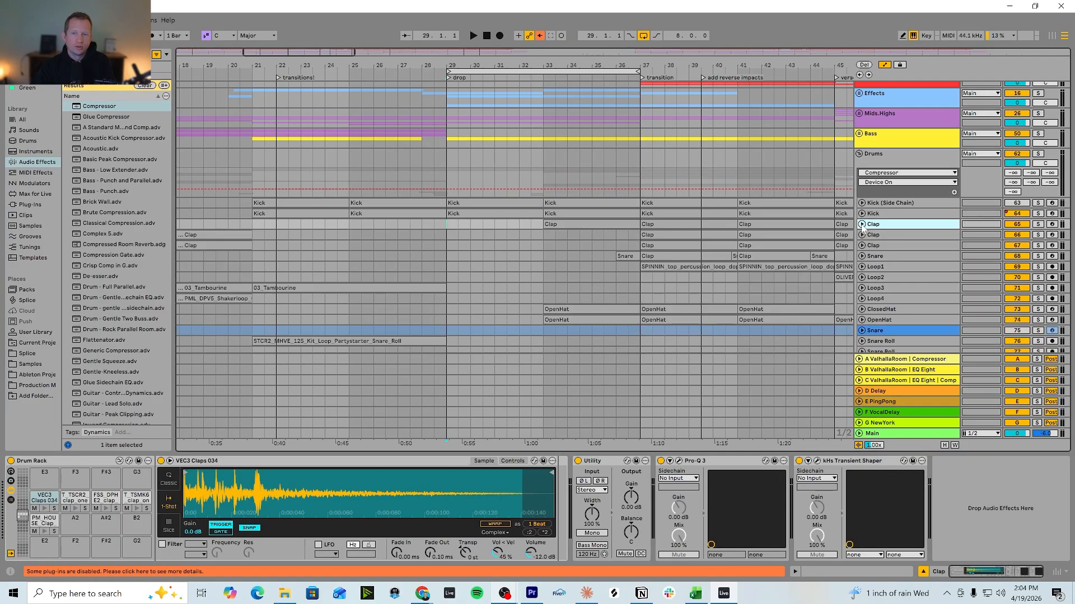
{"action": "scroll", "coordinate": [826, 244], "scroll_direction": "down", "scroll_amount": 3}
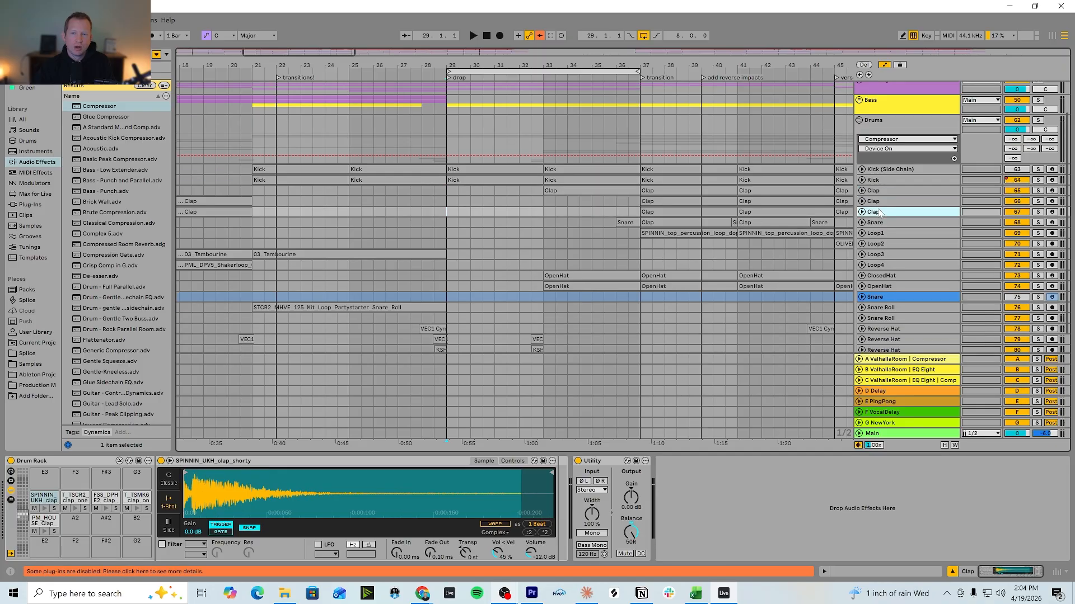
{"action": "left_click", "coordinate": [878, 215], "text": "shift"}
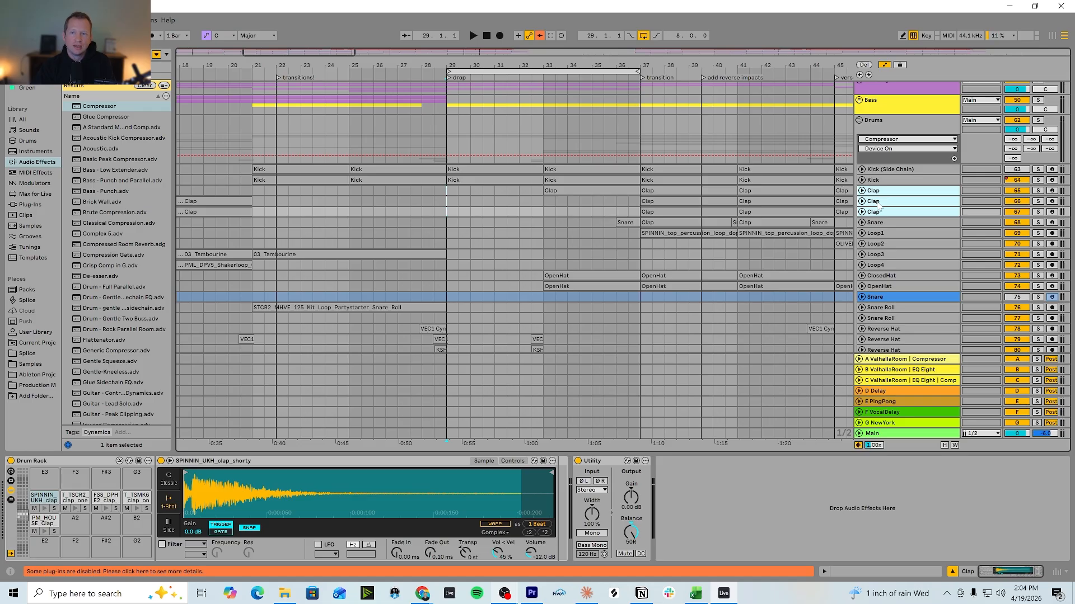
{"action": "key", "text": "ctrl+g"}
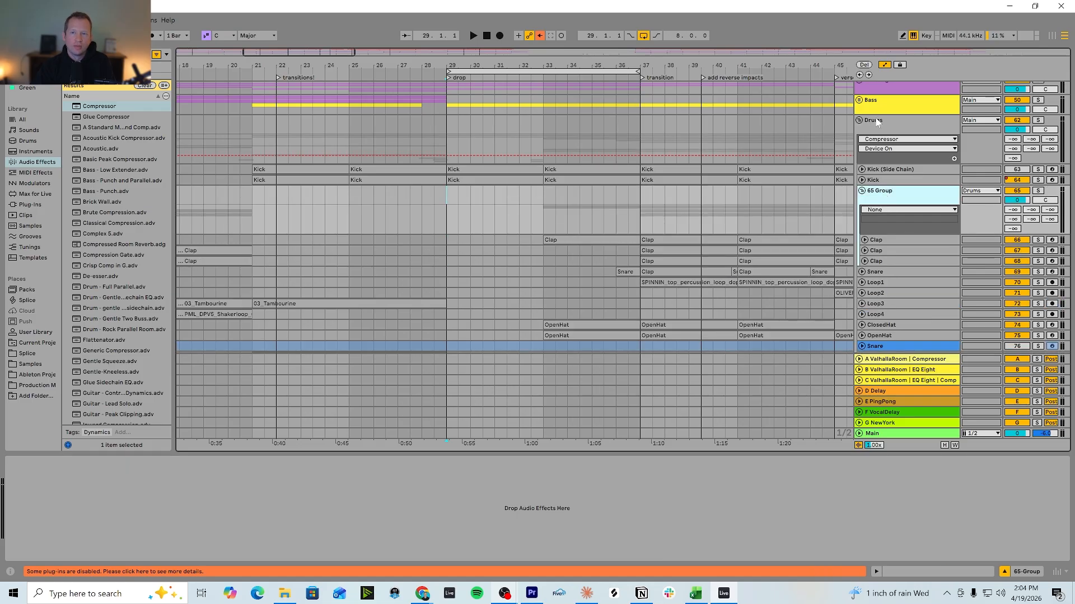
{"action": "key", "text": "ctrl+r"}
{"action": "type", "text": "Claps"}
{"action": "key", "text": "Return"}
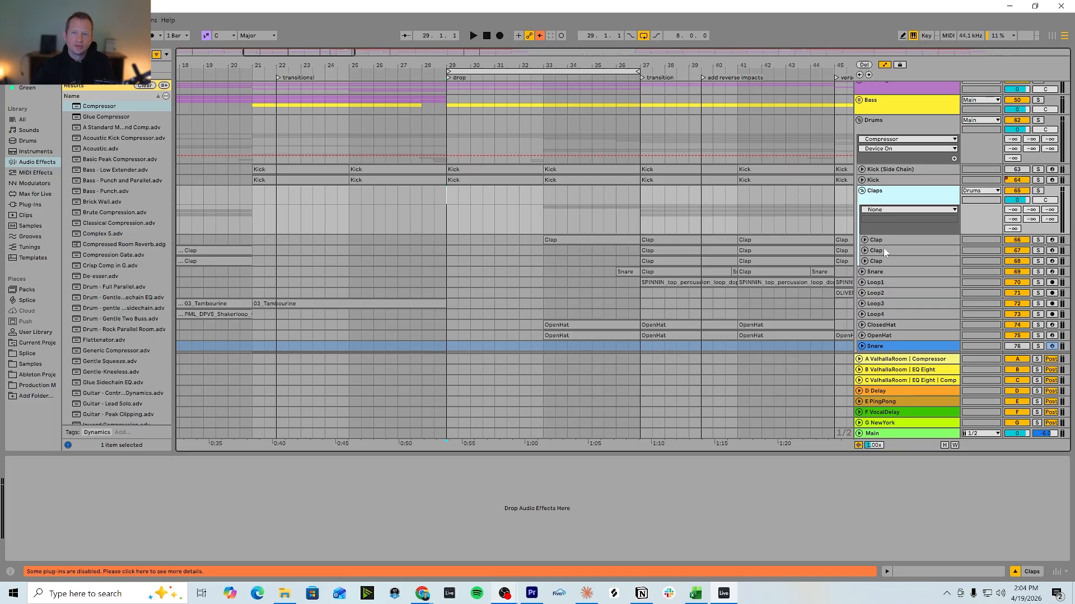
Trace the signal path by viewing the device chains of a Clap track, the Claps group, the Drums group and Main
{"action": "left_click", "coordinate": [884, 251]}
{"action": "left_click", "coordinate": [886, 197]}
{"action": "left_click", "coordinate": [886, 126]}
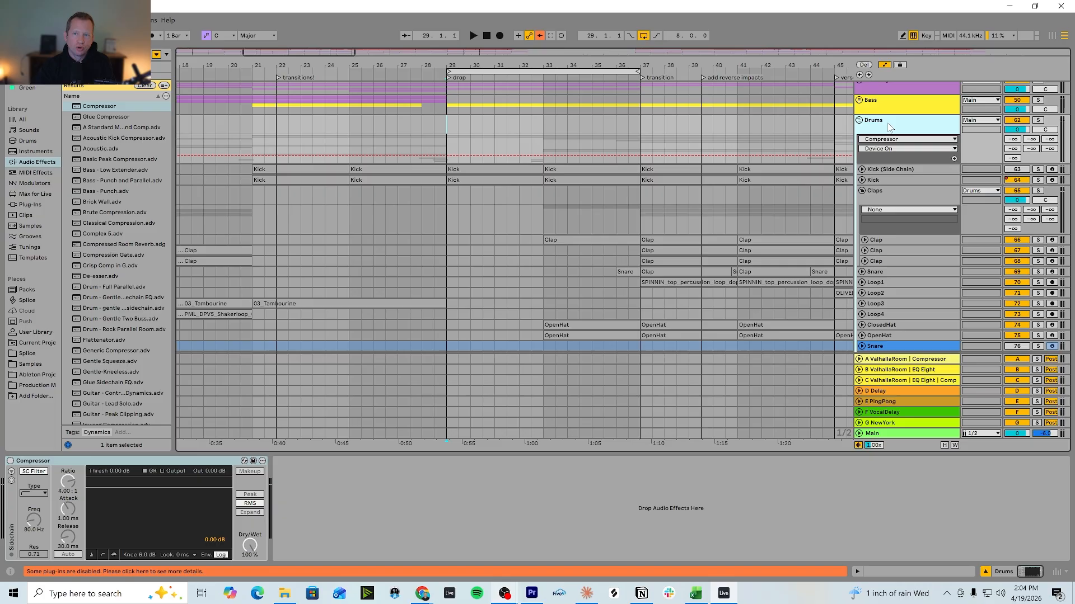
{"action": "left_click", "coordinate": [889, 434]}
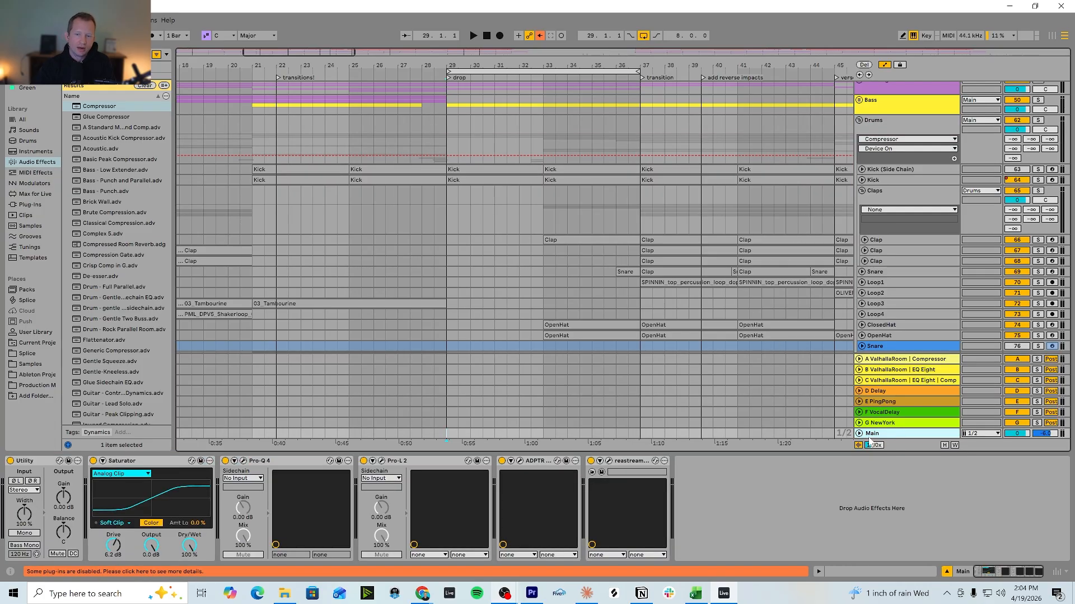
{"action": "left_click", "coordinate": [885, 193]}
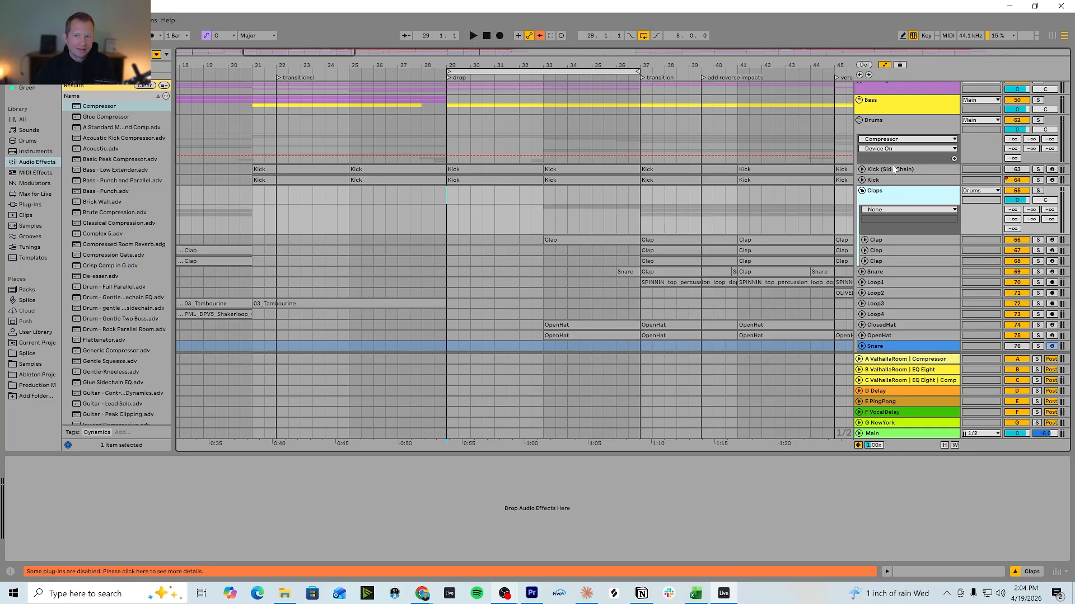
Collapse the Claps group and the Drums group in the arrangement
{"action": "left_click", "coordinate": [863, 191]}
{"action": "scroll", "coordinate": [815, 248], "scroll_direction": "up", "scroll_amount": 1}
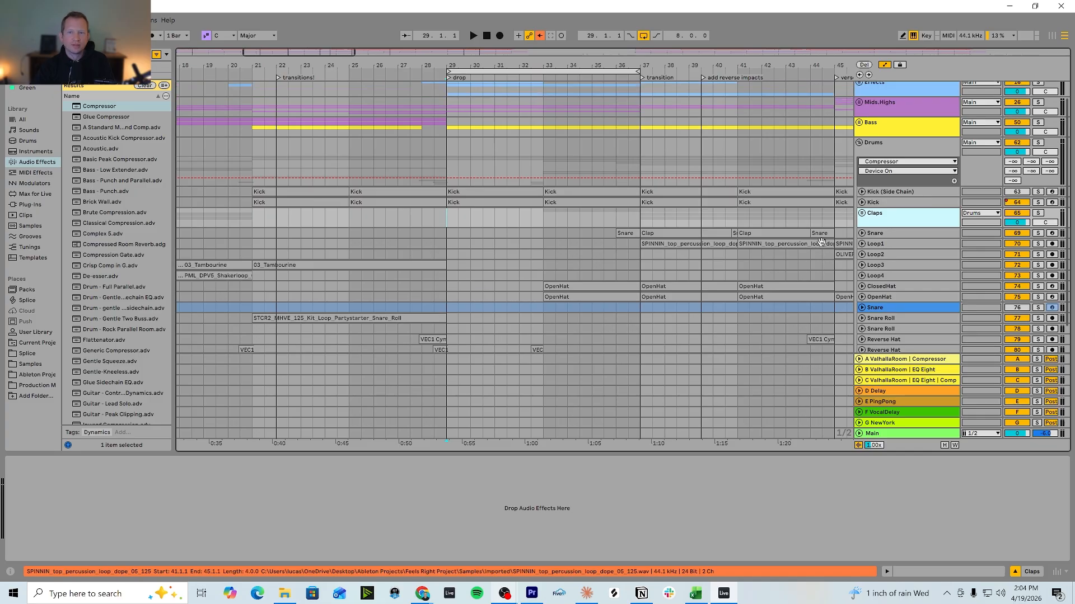
{"action": "left_click", "coordinate": [873, 150]}
{"action": "left_click", "coordinate": [859, 144]}
Review the ungrouped arrangement's color-coded vocal, effects, mids, bass and drum tracks from top to bottom
{"action": "mouse_move", "coordinate": [245, 51]}
{"action": "left_mouse_down"}
{"action": "mouse_move", "coordinate": [224, 42]}
{"action": "mouse_move", "coordinate": [234, 49]}
{"action": "mouse_move", "coordinate": [232, 40]}
{"action": "left_mouse_up"}
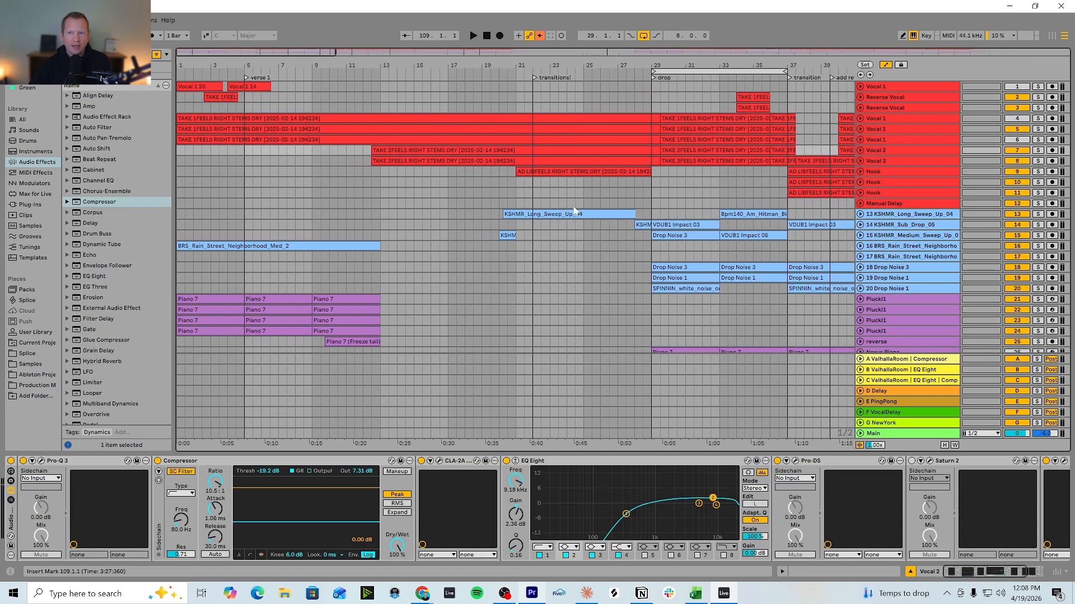
{"action": "scroll", "coordinate": [572, 204], "scroll_direction": "down", "scroll_amount": 5}
{"action": "scroll", "coordinate": [572, 222], "scroll_direction": "down", "scroll_amount": 10}
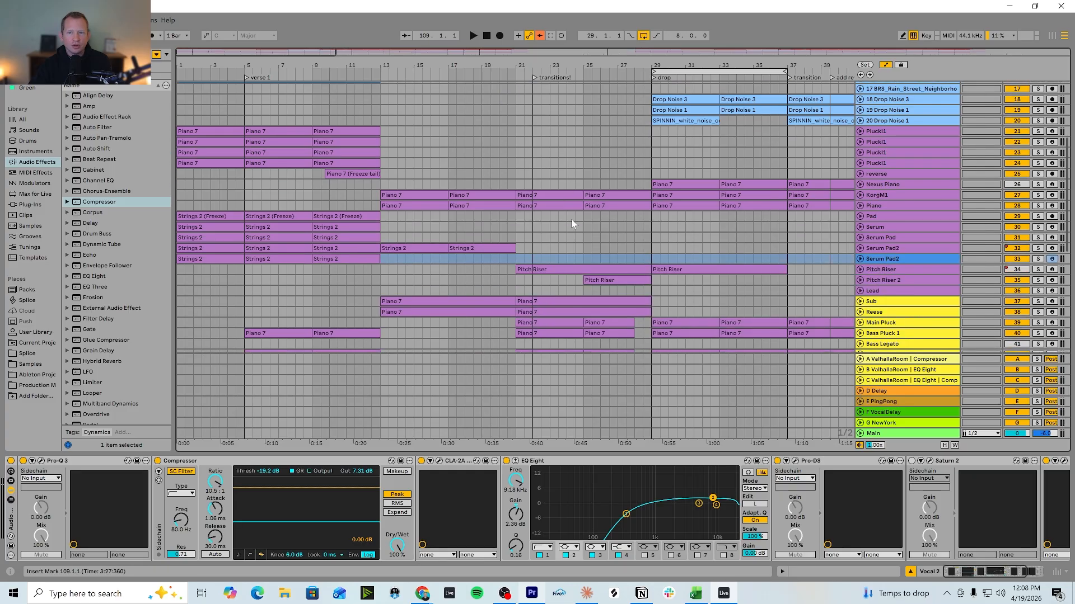
{"action": "scroll", "coordinate": [572, 224], "scroll_direction": "down", "scroll_amount": 5}
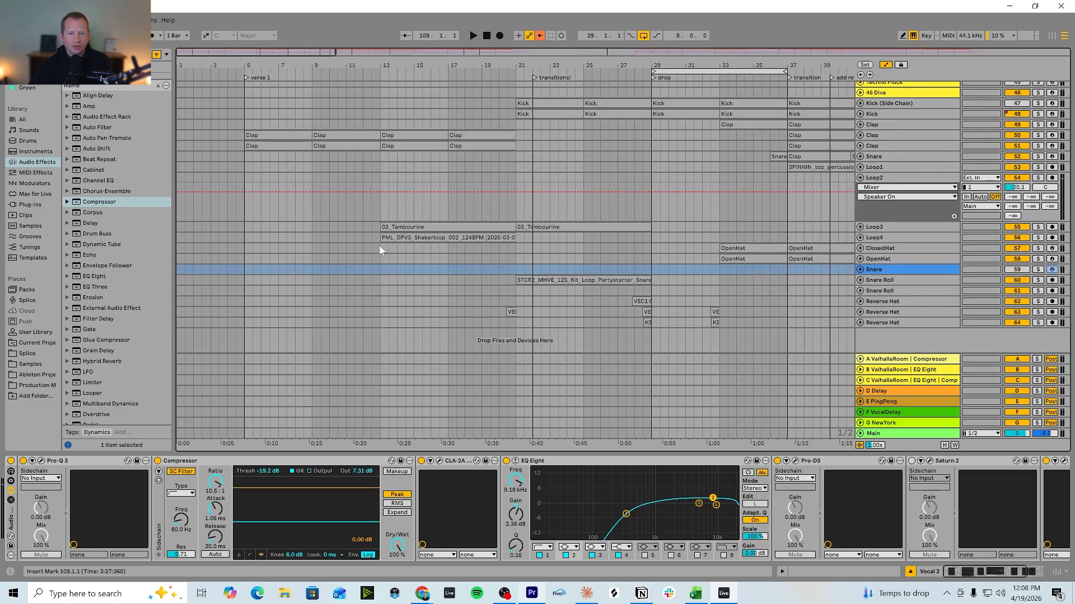
{"action": "scroll", "coordinate": [270, 298], "scroll_direction": "up", "scroll_amount": 7}
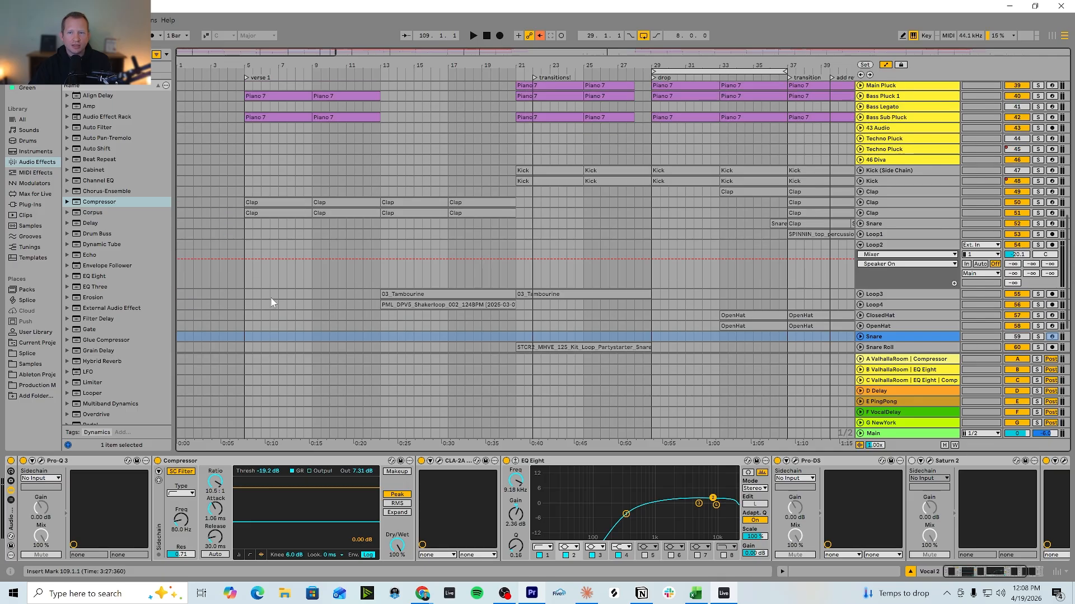
{"action": "scroll", "coordinate": [270, 297], "scroll_direction": "up", "scroll_amount": 1}
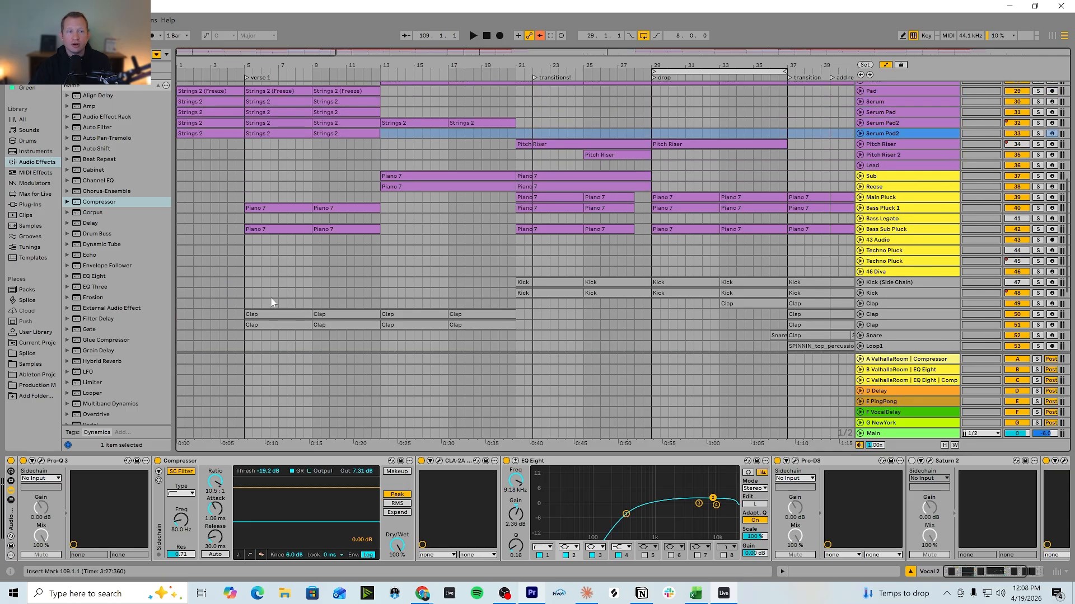
{"action": "scroll", "coordinate": [270, 293], "scroll_direction": "up", "scroll_amount": 7}
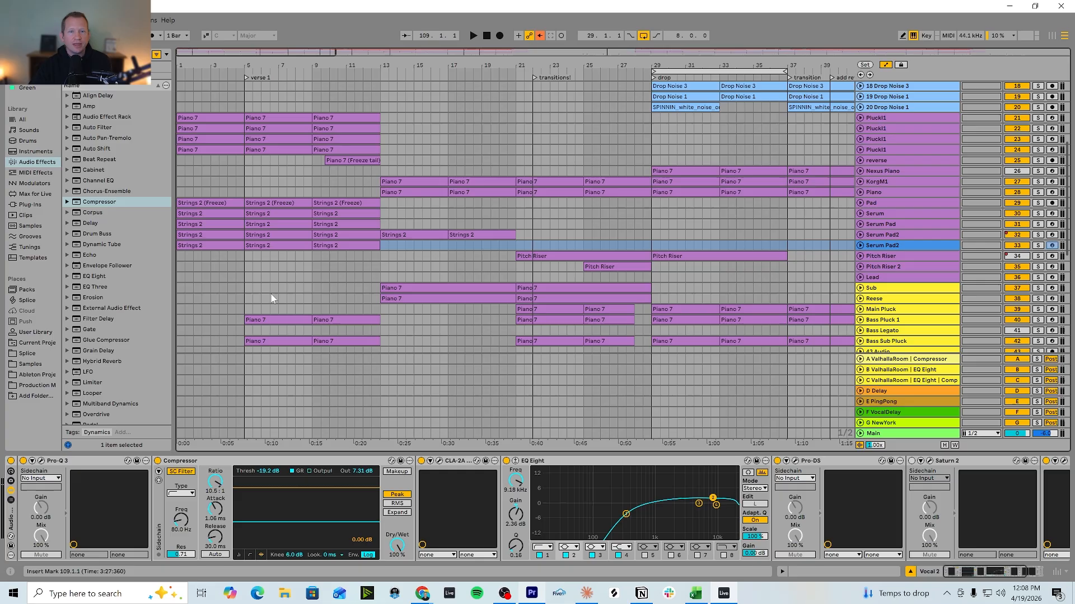
{"action": "scroll", "coordinate": [270, 293], "scroll_direction": "up", "scroll_amount": 6}
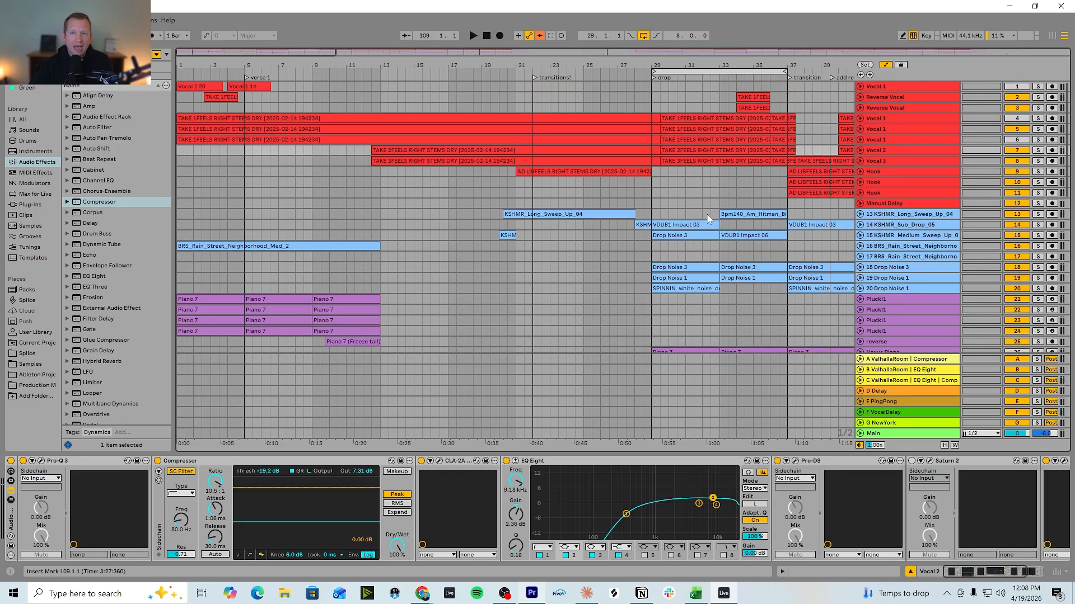
{"action": "scroll", "coordinate": [523, 251], "scroll_direction": "down", "scroll_amount": 4}
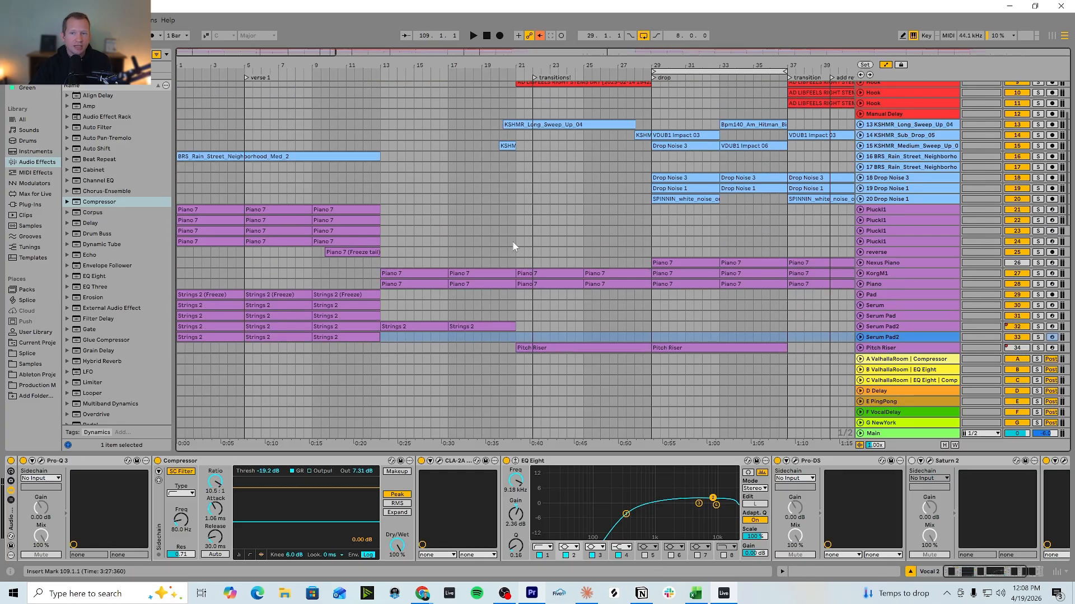
{"action": "scroll", "coordinate": [493, 246], "scroll_direction": "down", "scroll_amount": 2}
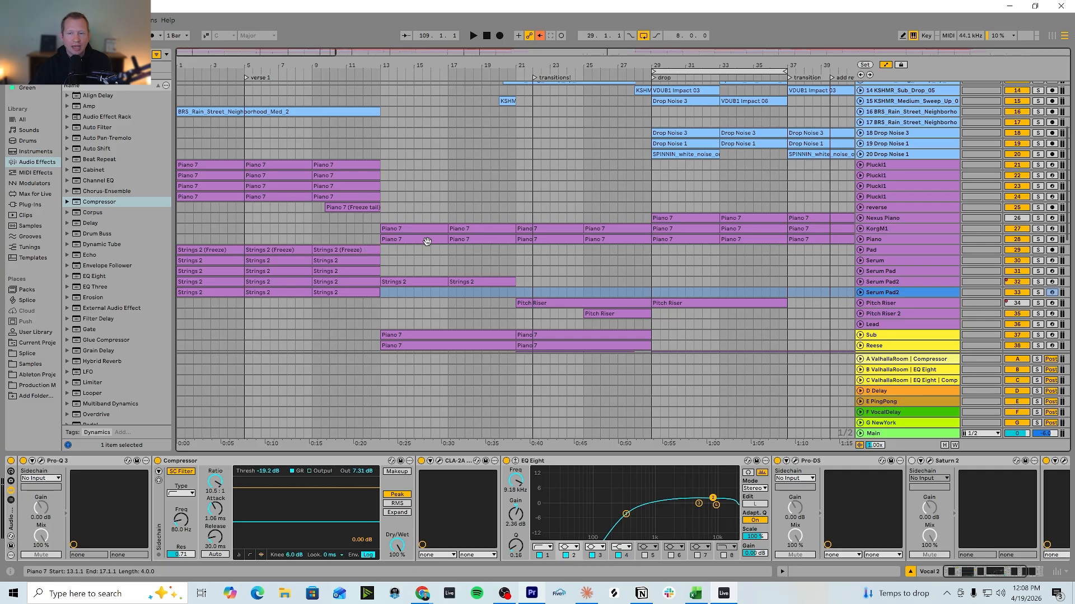
{"action": "scroll", "coordinate": [425, 246], "scroll_direction": "down", "scroll_amount": 2}
{"action": "scroll", "coordinate": [426, 243], "scroll_direction": "down", "scroll_amount": 5}
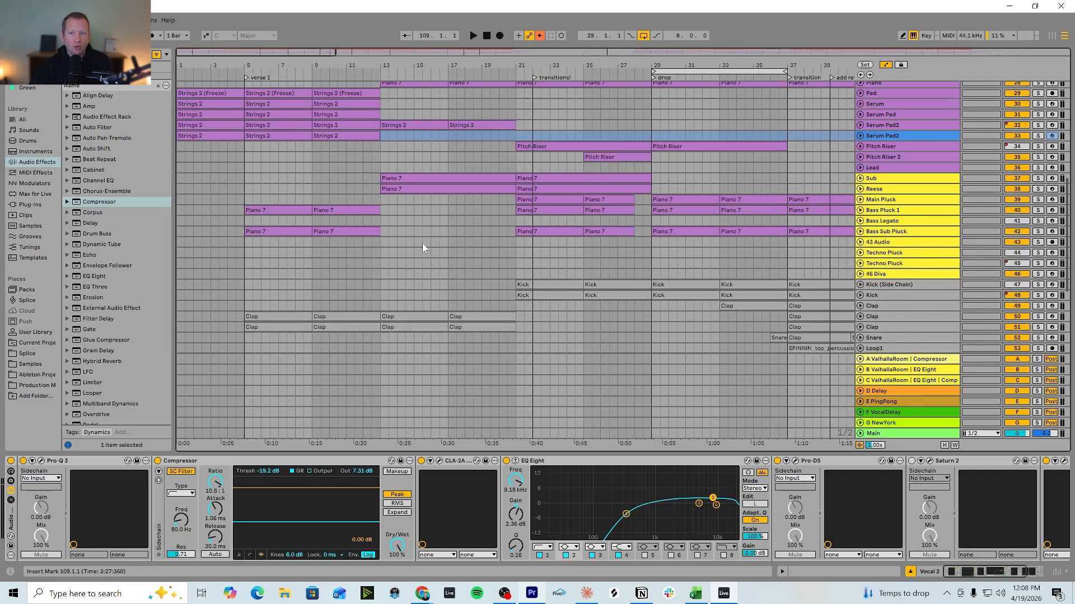
{"action": "scroll", "coordinate": [422, 242], "scroll_direction": "down", "scroll_amount": 1}
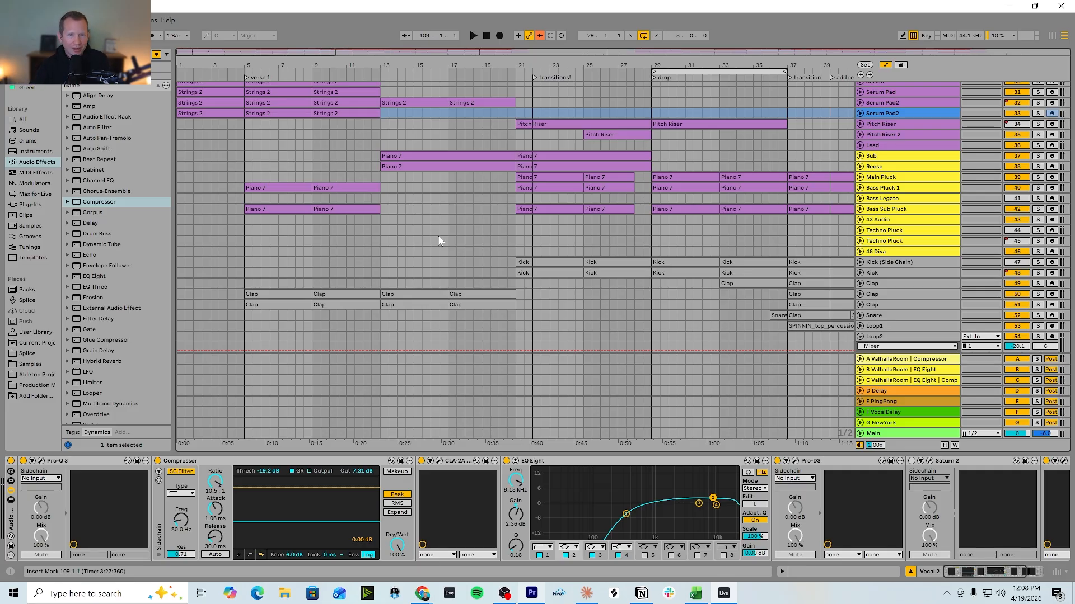
Undo the ungrouping of the Vocals and Effects groups so their tracks are nested again
{"action": "scroll", "coordinate": [440, 241], "scroll_direction": "up", "scroll_amount": 10}
{"action": "scroll", "coordinate": [440, 241], "scroll_direction": "up", "scroll_amount": 5}
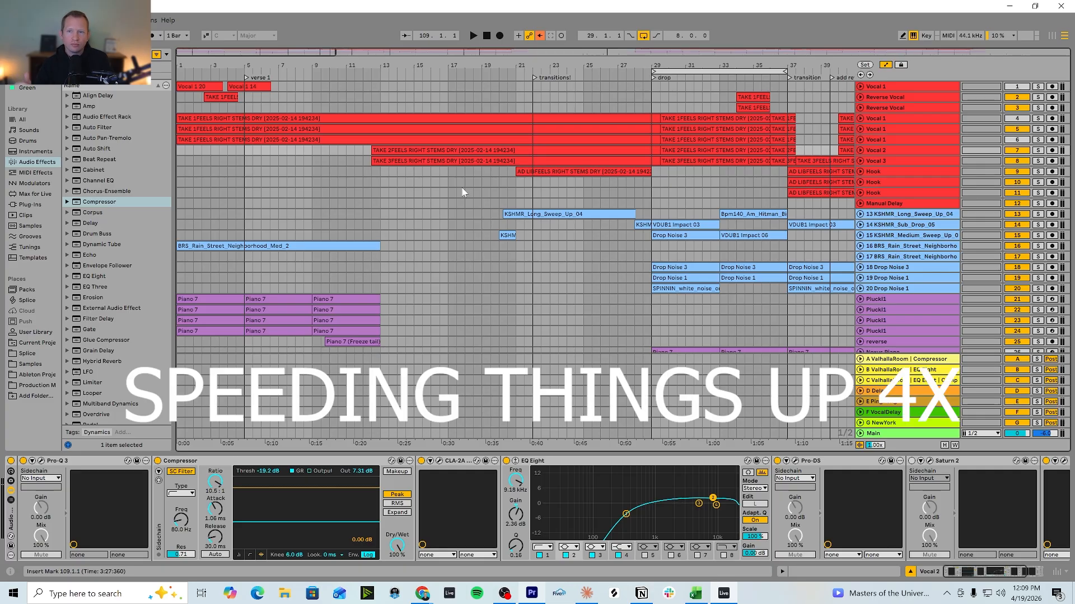
{"action": "key", "text": "ctrl+z"}
{"action": "key", "text": "ctrl+z"}
{"action": "key", "text": "ctrl+z"}
{"action": "key", "text": "ctrl+z"}
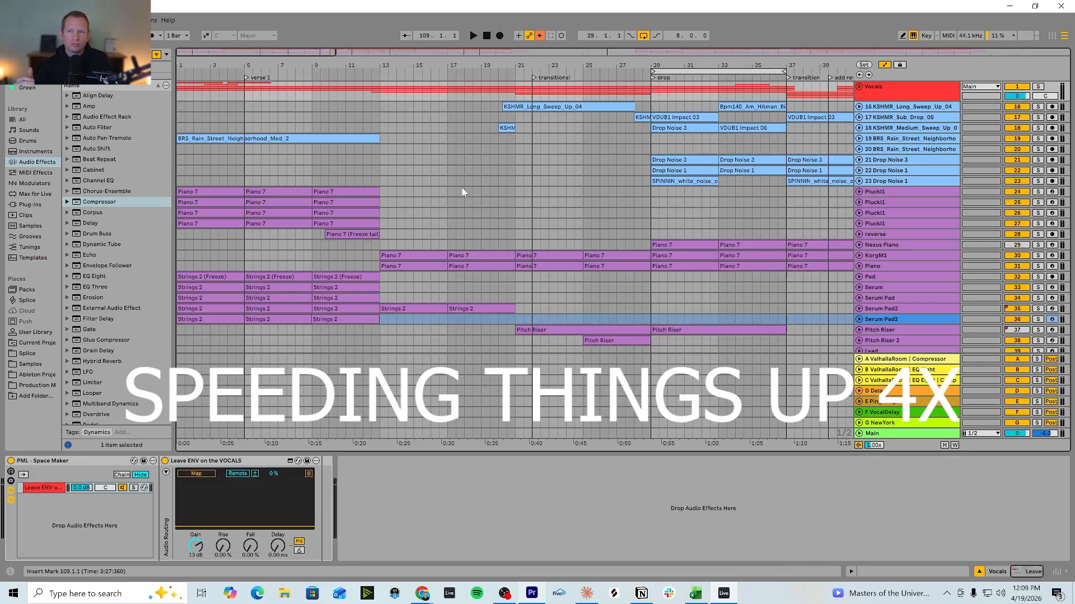
{"action": "key", "text": "ctrl+z"}
{"action": "key", "text": "ctrl+z"}
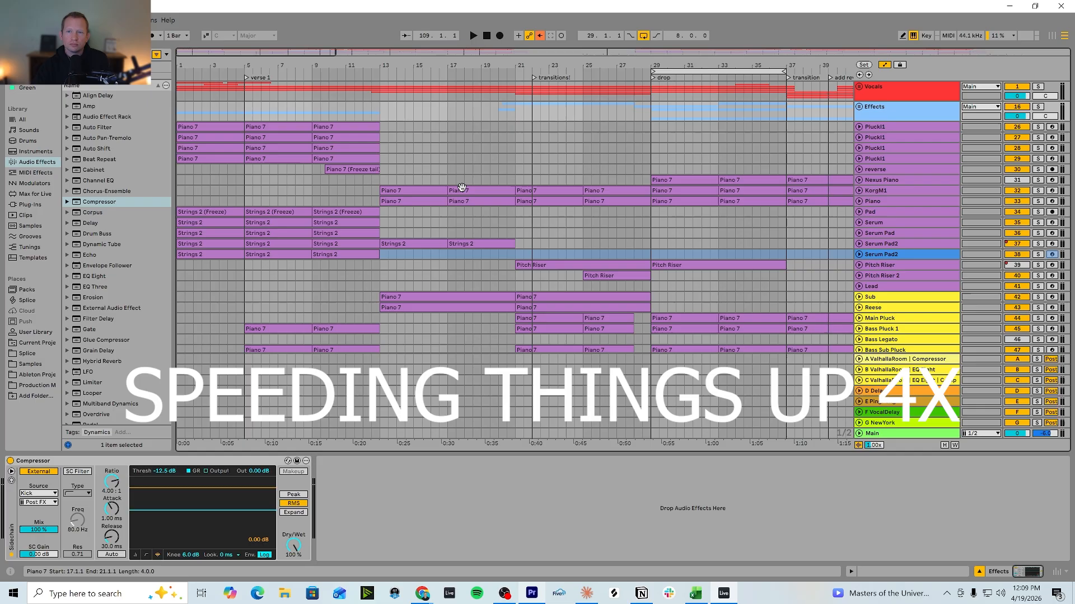
Undo the ungrouping of the Mids.Highs group, its nested Plucks and Pianos groups, and the Bass group
{"action": "key", "text": "ctrl+z"}
{"action": "key", "text": "ctrl+z"}
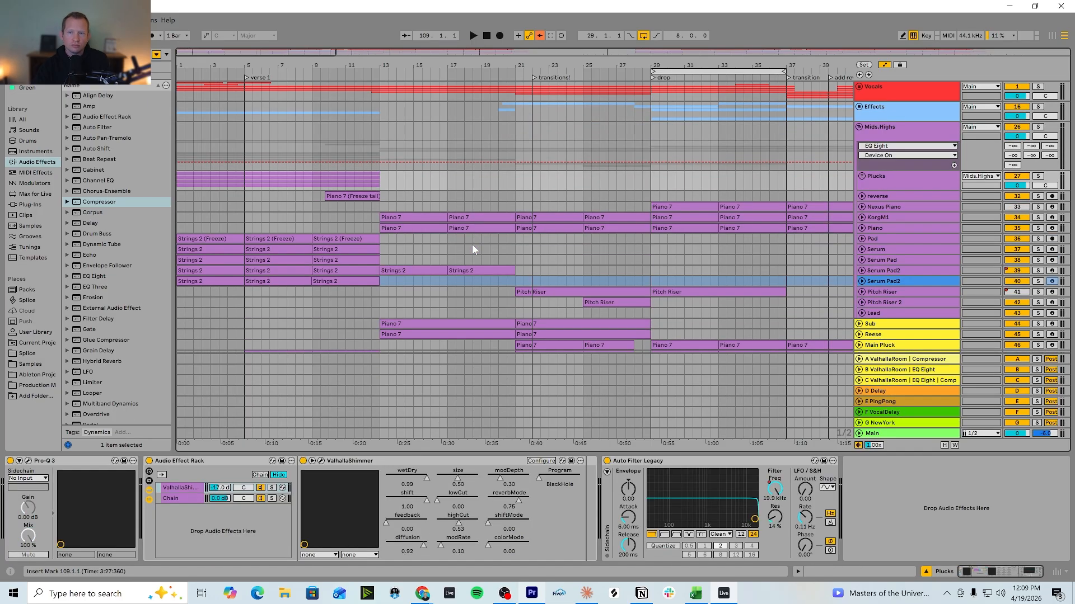
{"action": "key", "text": "ctrl+z"}
{"action": "key", "text": "ctrl+z"}
{"action": "key", "text": "ctrl+z"}
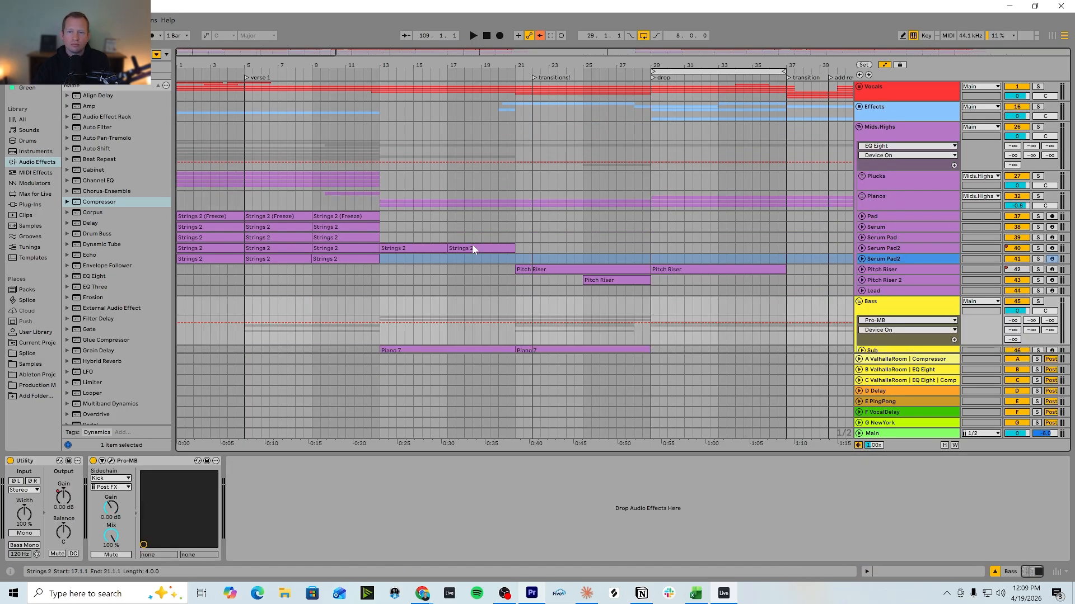
Undo the ungrouping of the Pads, Bass Pluck, claps and Drums groups
{"action": "key", "text": "ctrl+z"}
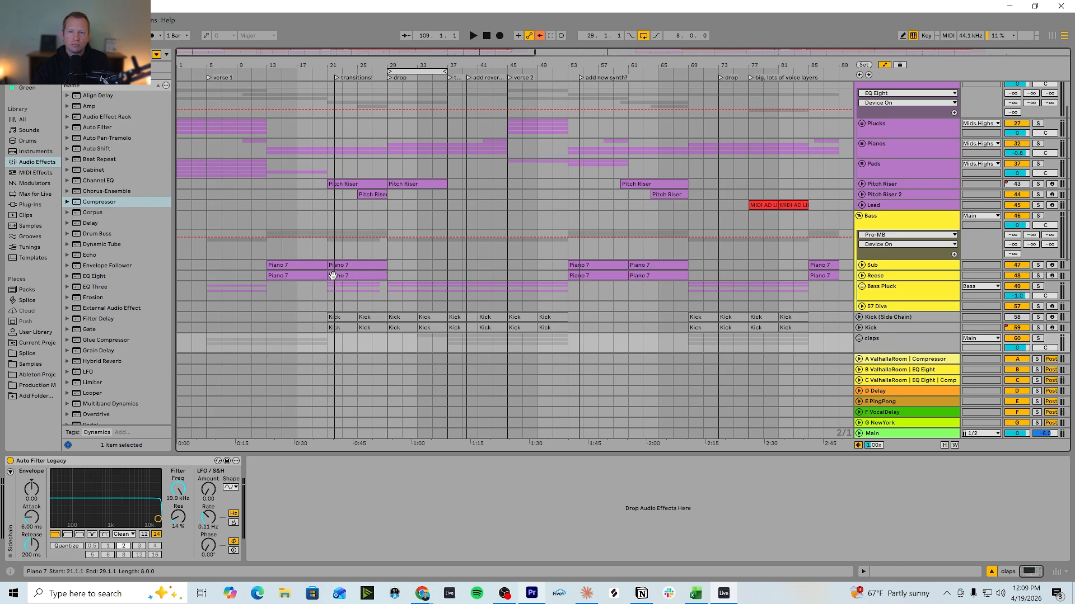
{"action": "key", "text": "ctrl+z"}
{"action": "key", "text": "ctrl+z"}
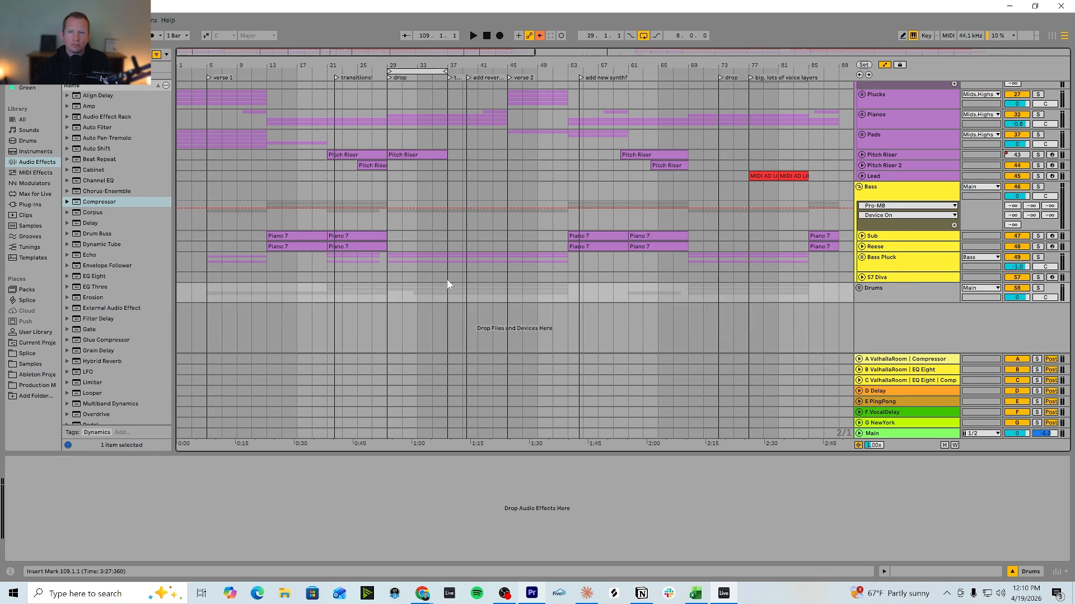
Step back through the remaining earlier edits and collapse the arrangement to the Vocals, Effects, Mids.Highs, Bass and Drums groups
{"action": "key", "text": "ctrl+z"}
{"action": "key", "text": "ctrl+z"}
{"action": "key", "text": "ctrl+z"}
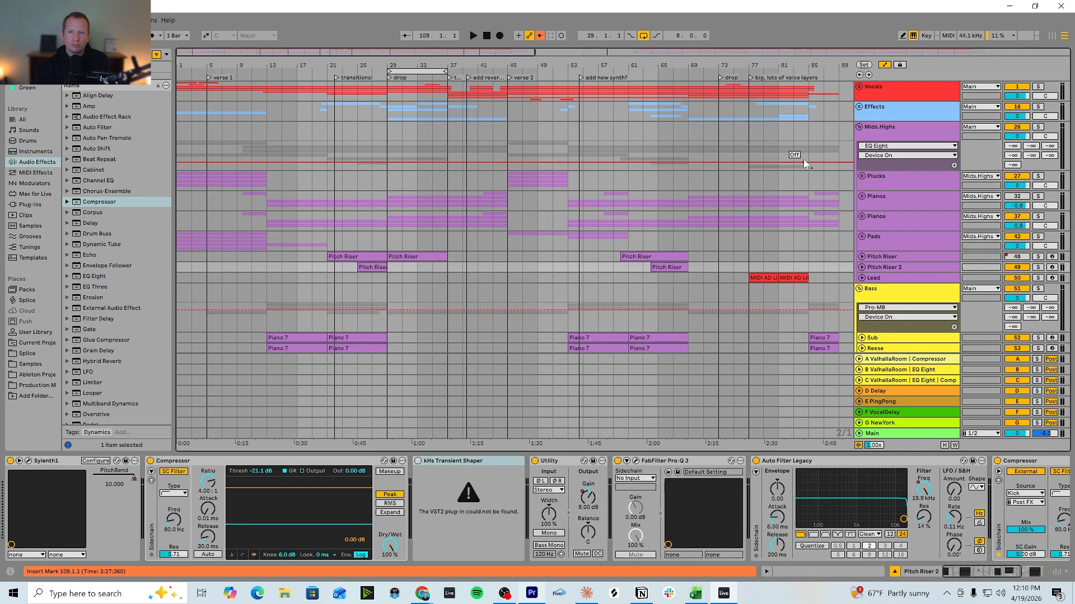
{"action": "left_click", "coordinate": [877, 201]}
{"action": "left_click", "coordinate": [859, 128]}
{"action": "key", "text": "ctrl+z"}
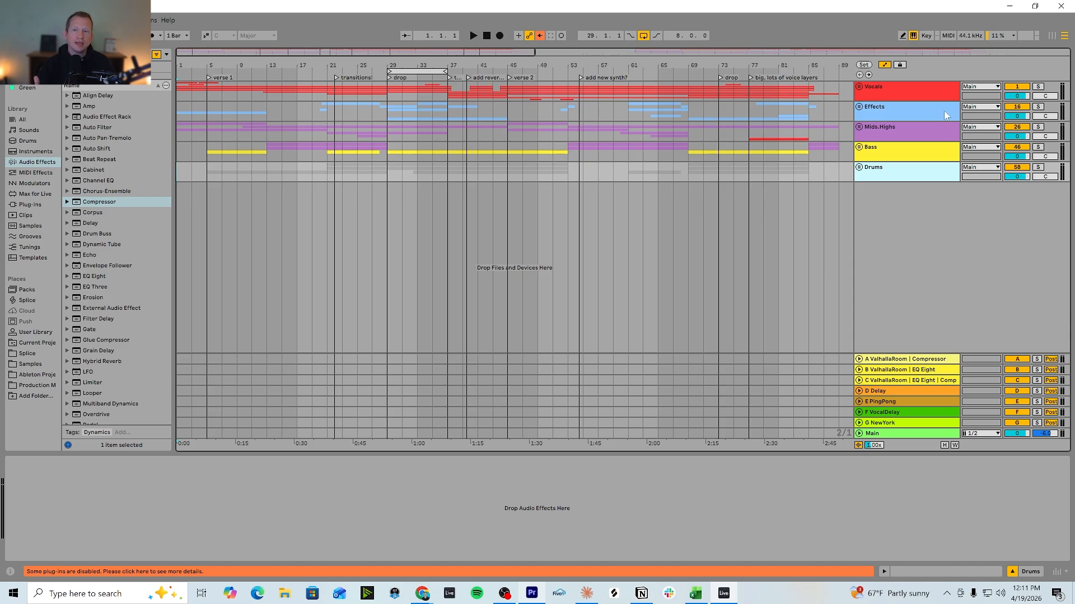
Expand the Mids.Highs group and its nested Pianos group to show their tracks
{"action": "left_click", "coordinate": [888, 128]}
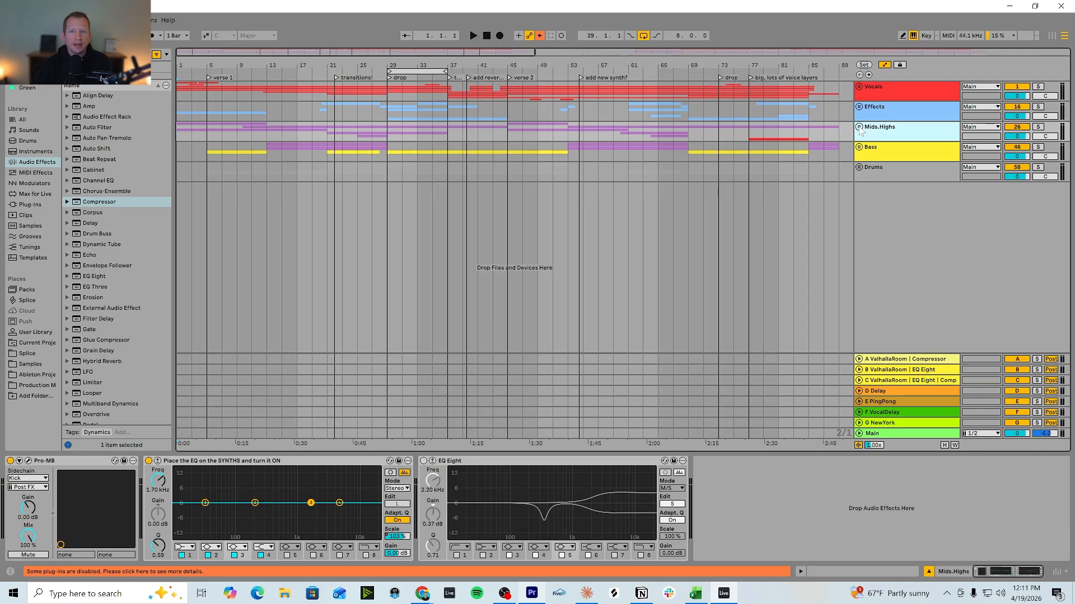
{"action": "left_click", "coordinate": [859, 127]}
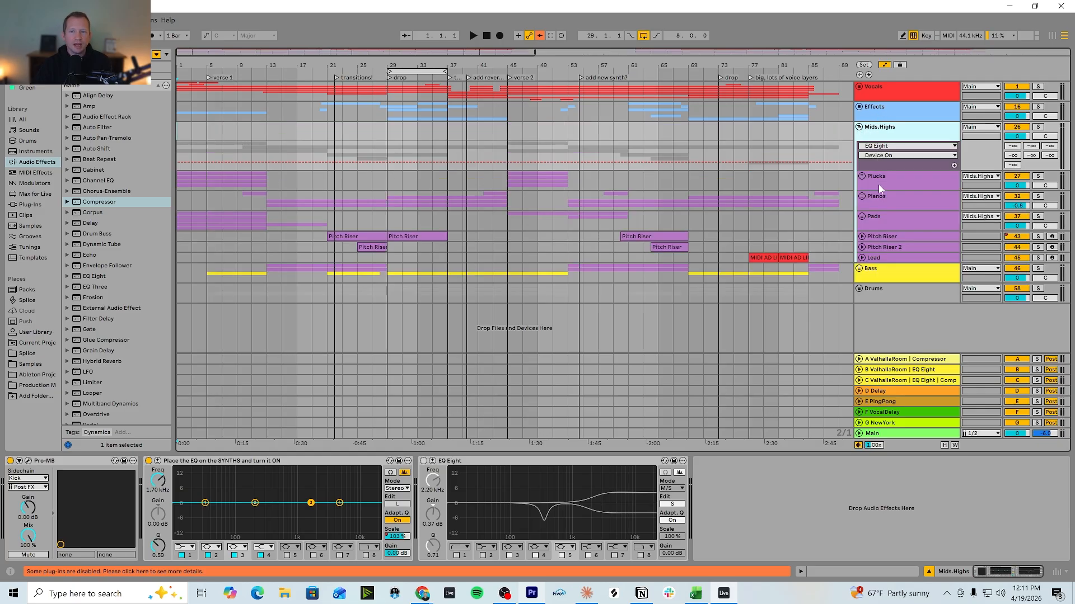
{"action": "left_click", "coordinate": [884, 201]}
{"action": "left_click", "coordinate": [862, 196]}
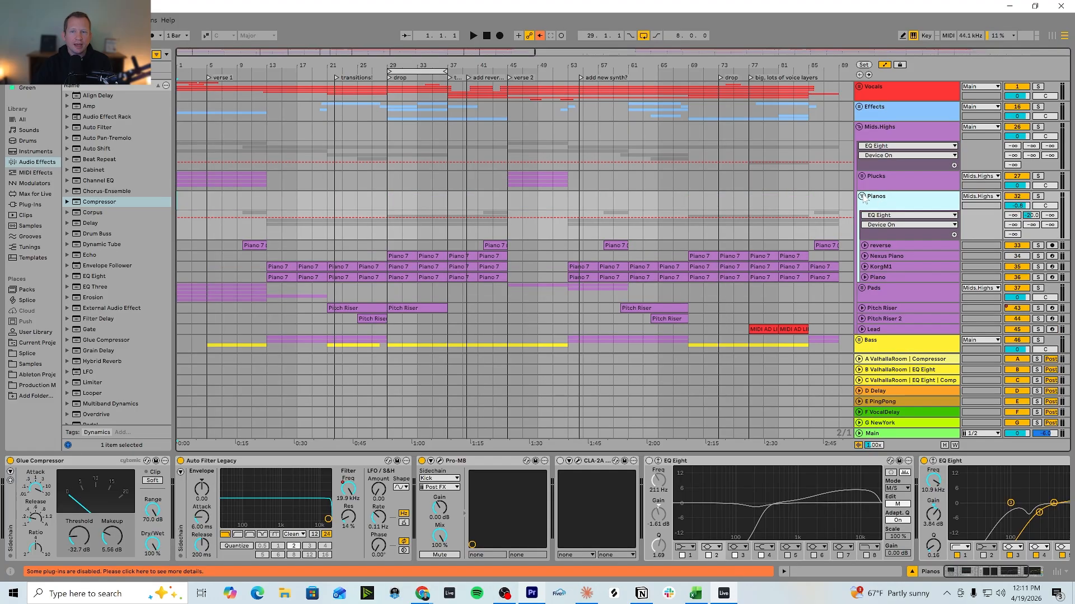
Duplicate the Pianos group inside Mids.Highs, deactivate the copy and collapse it
{"action": "scroll", "coordinate": [883, 201], "scroll_direction": "down", "scroll_amount": 1}
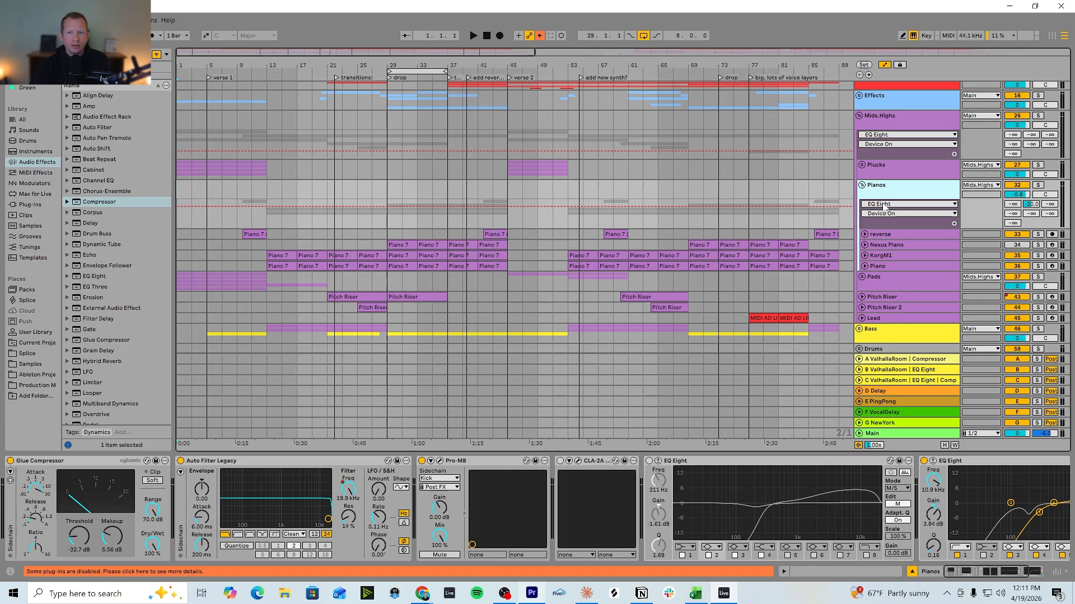
{"action": "key", "text": "ctrl+d"}
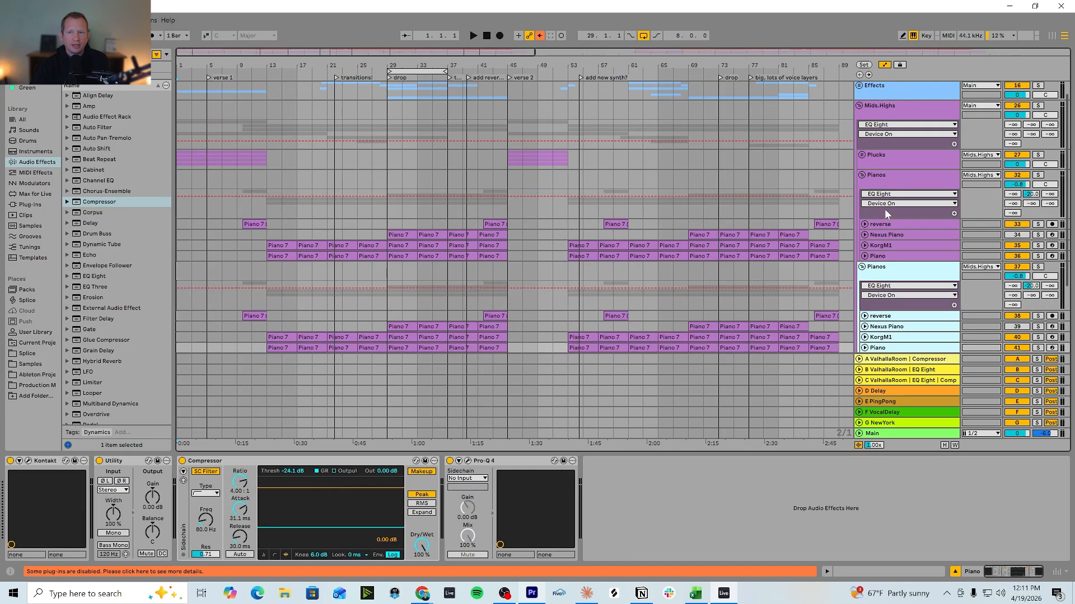
{"action": "scroll", "coordinate": [887, 251], "scroll_direction": "down", "scroll_amount": 1}
{"action": "left_click", "coordinate": [885, 249]}
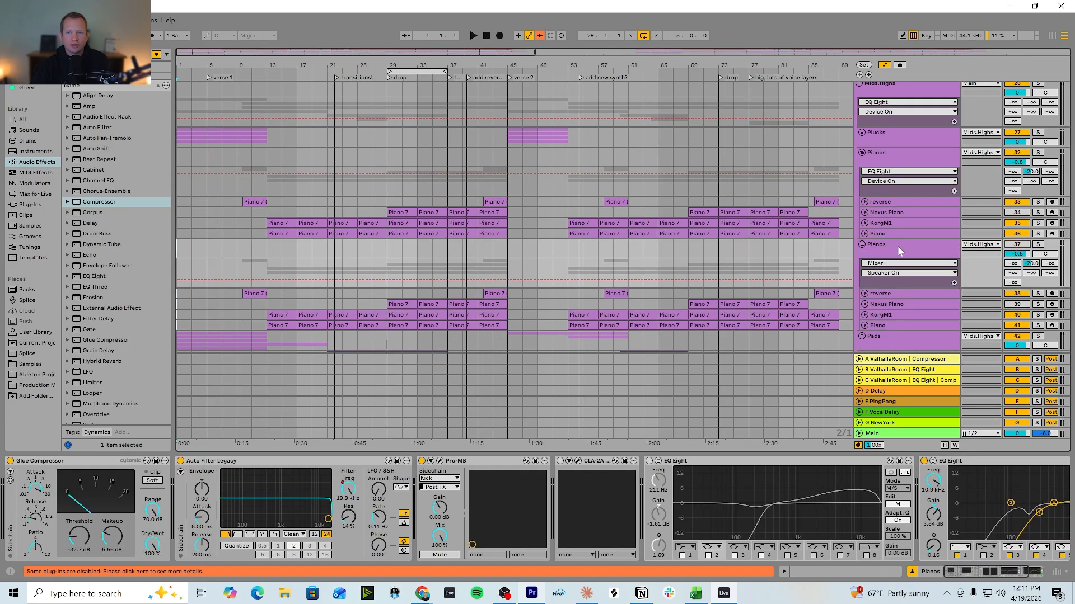
{"action": "left_click", "coordinate": [862, 245]}
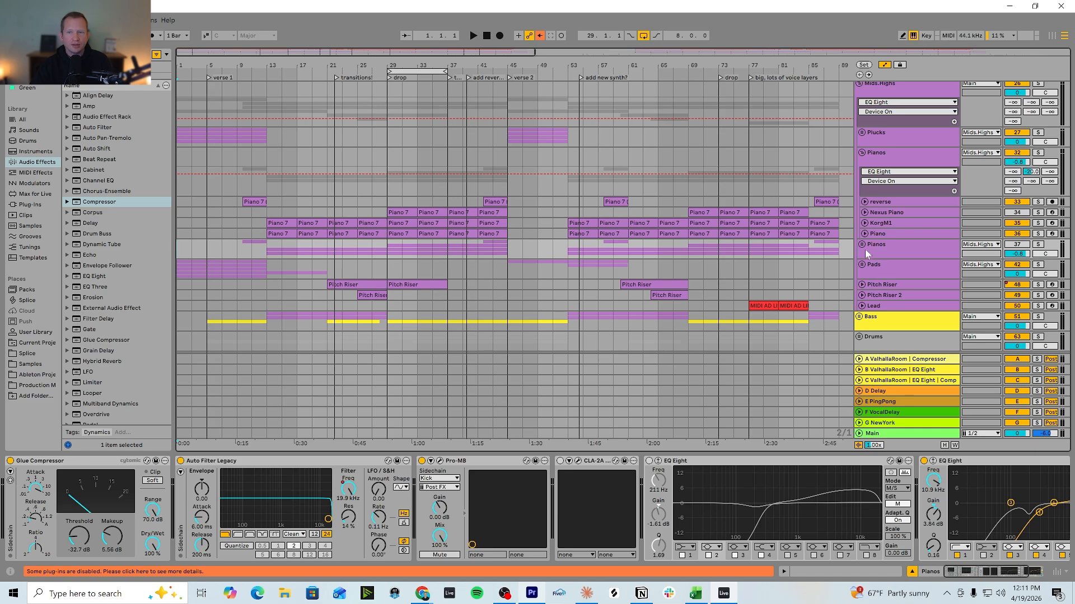
View the device chains of the original Pianos group and its tracks, unfolding the KorgM1 and Piano tracks
{"action": "left_click", "coordinate": [885, 162]}
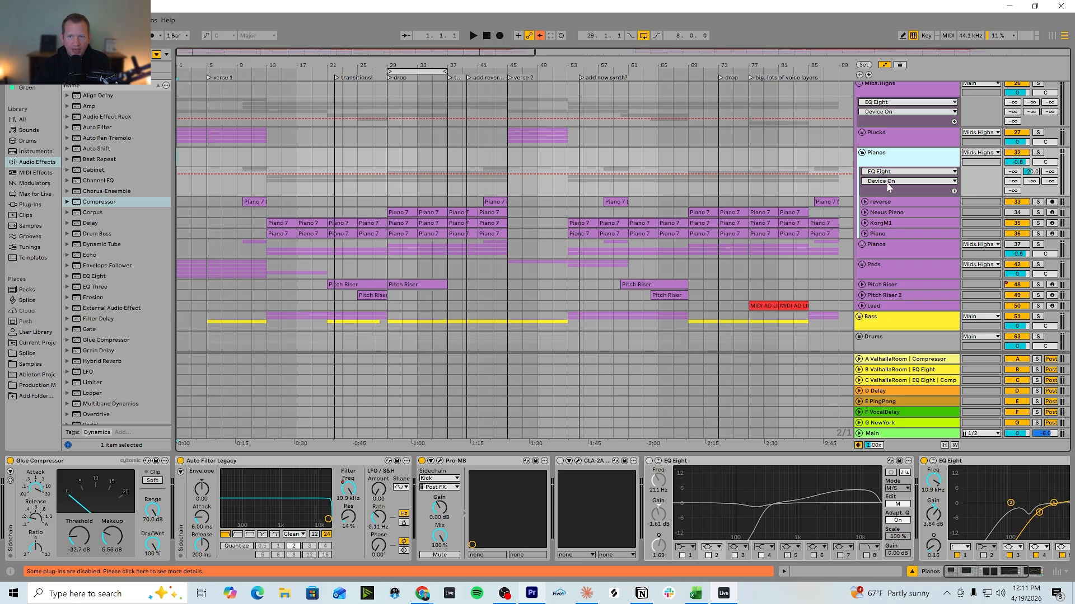
{"action": "left_click", "coordinate": [888, 201]}
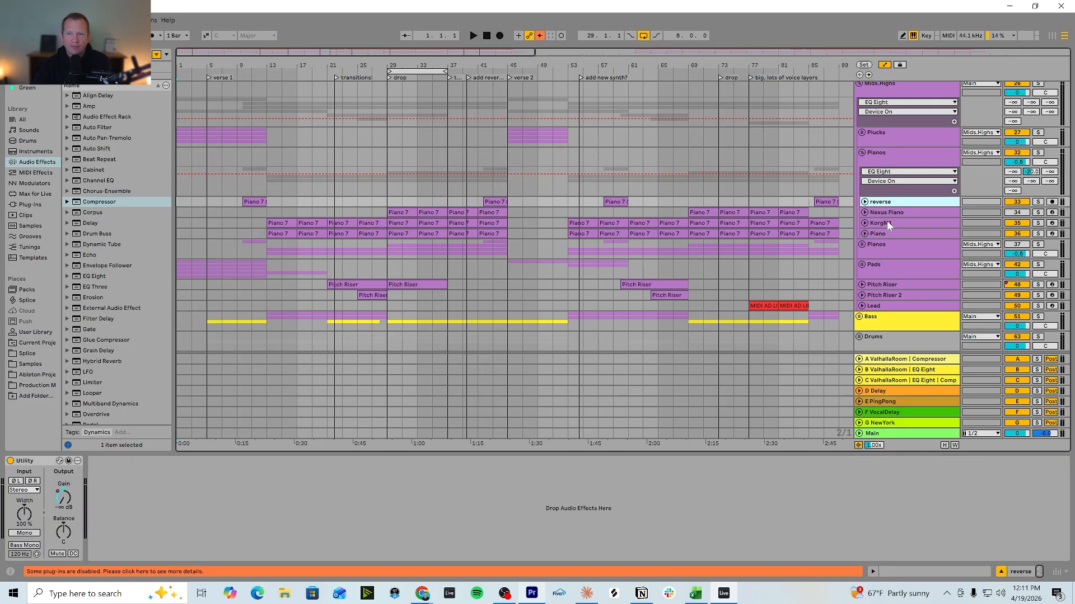
{"action": "left_click", "coordinate": [889, 223]}
{"action": "left_click", "coordinate": [888, 234]}
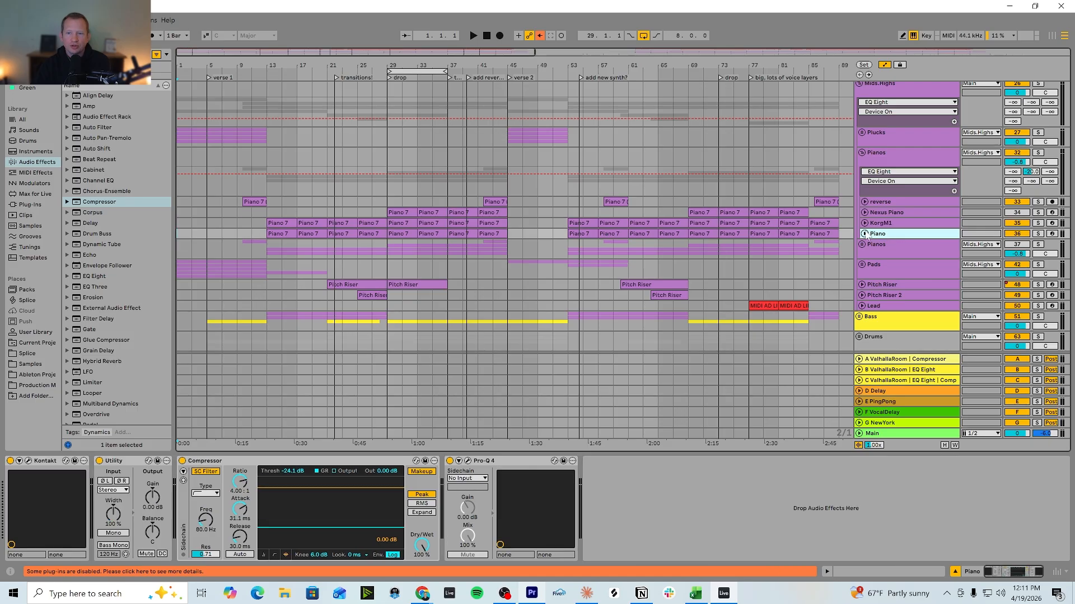
{"action": "left_click", "coordinate": [865, 233]}
{"action": "left_click", "coordinate": [865, 223]}
{"action": "left_click", "coordinate": [887, 225]}
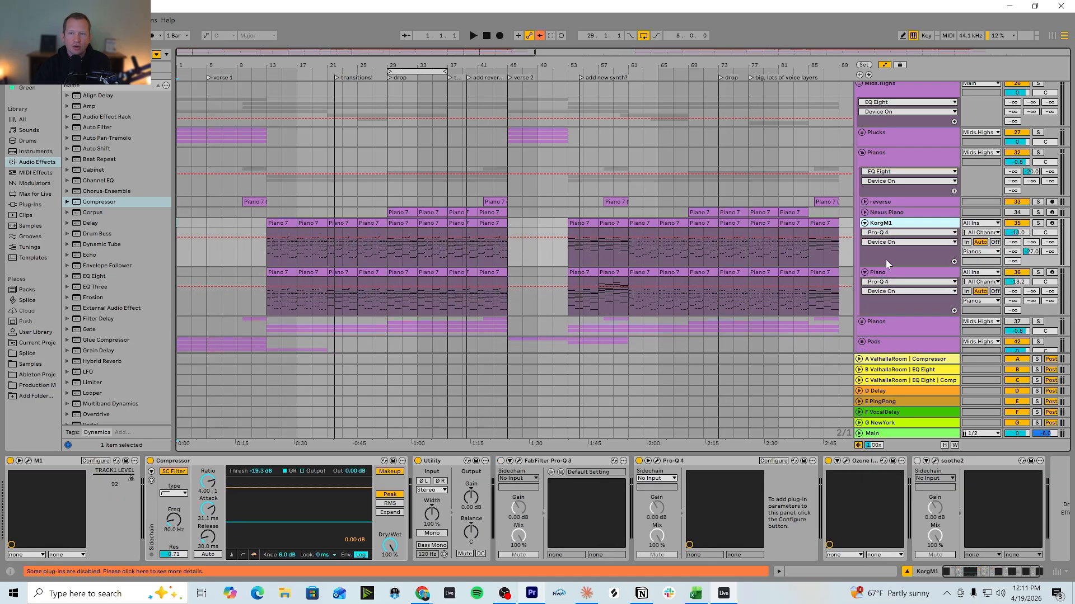
{"action": "left_click", "coordinate": [886, 273]}
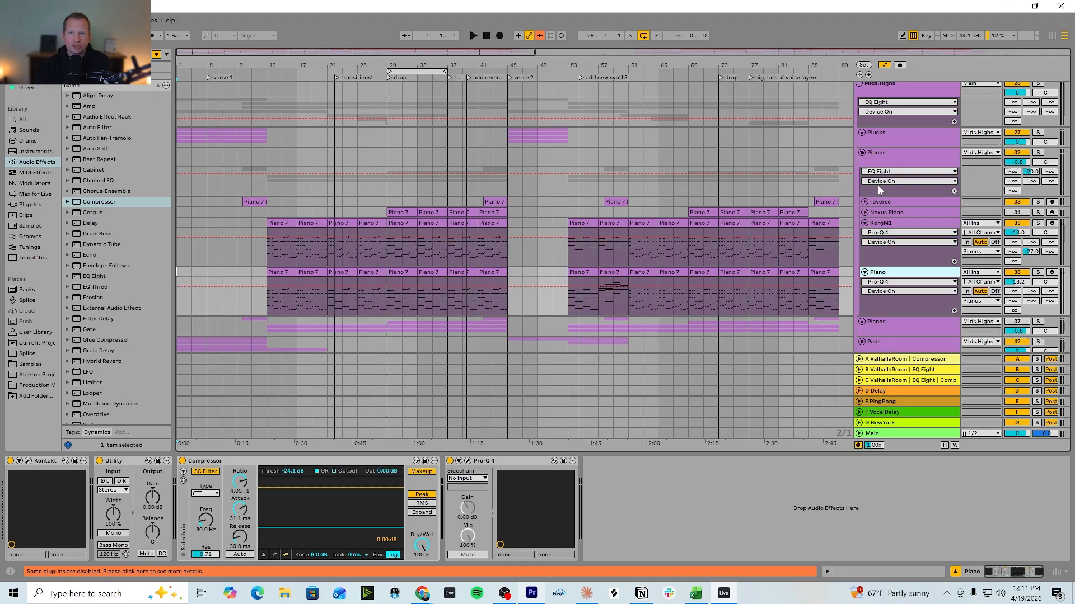
Ungroup the original Pianos group and view the device chains of its Nexus Piano and KorgM1 tracks
{"action": "left_click", "coordinate": [883, 162]}
{"action": "right_click", "coordinate": [885, 159]}
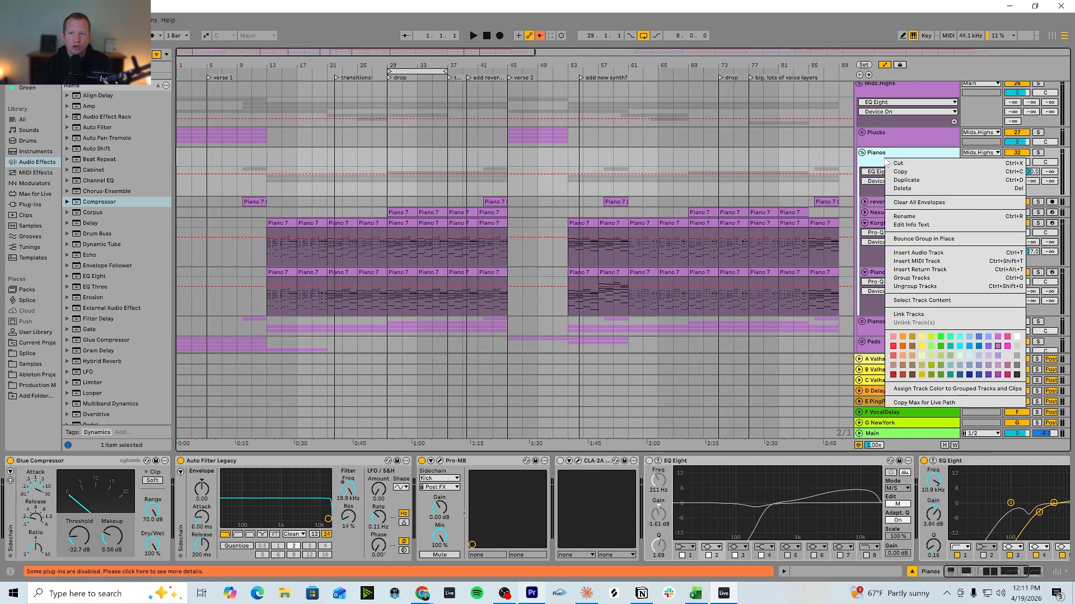
{"action": "left_click", "coordinate": [918, 285]}
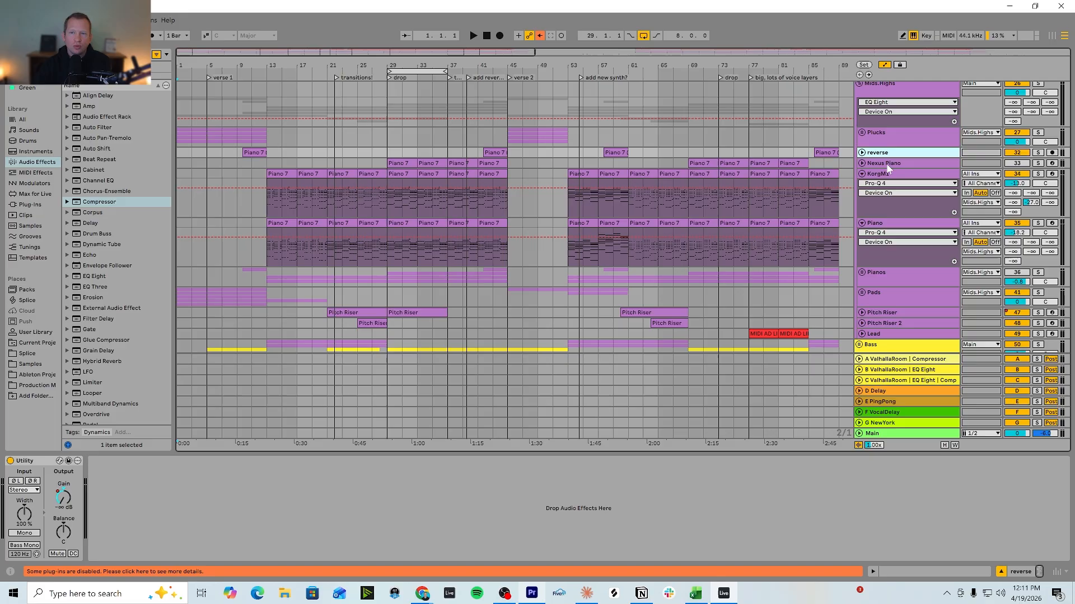
{"action": "left_click", "coordinate": [887, 164]}
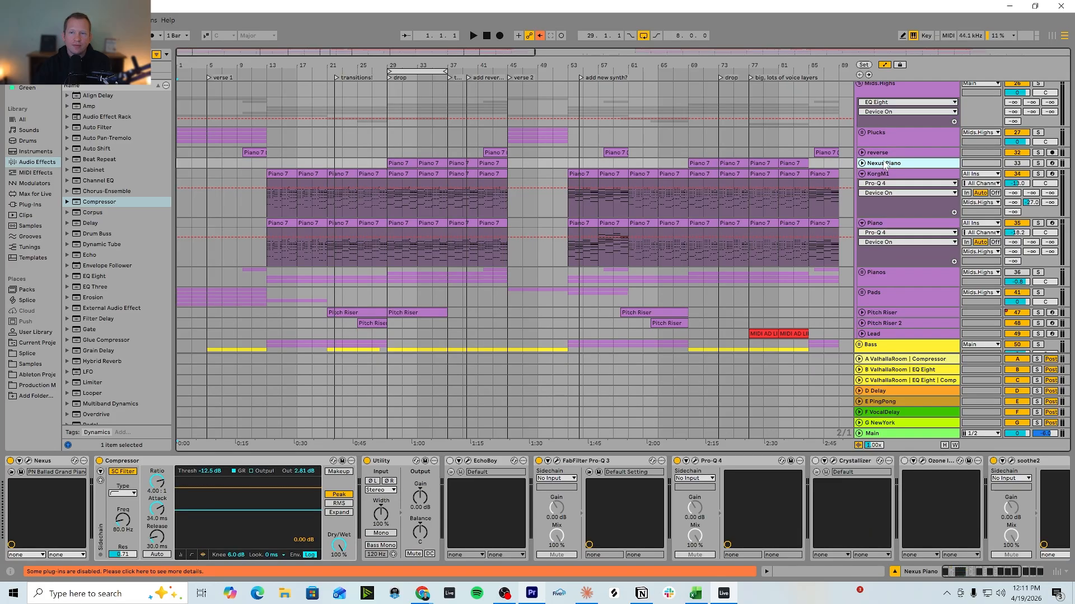
{"action": "left_click", "coordinate": [884, 155]}
{"action": "left_click", "coordinate": [887, 140]}
{"action": "left_click", "coordinate": [884, 161]}
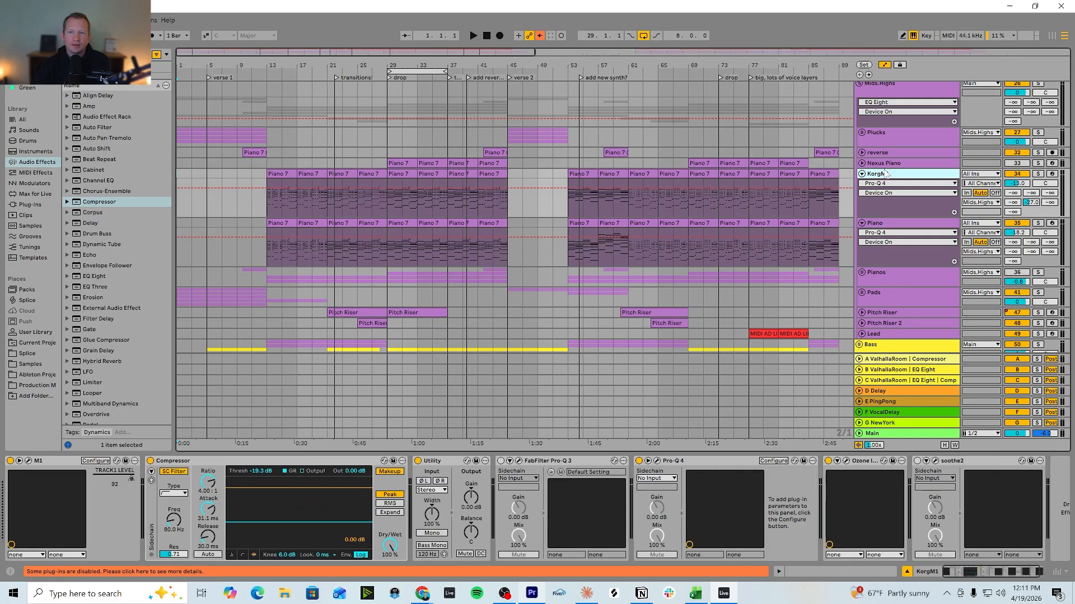
Expand the Plucks group inside Mids.Highs and ungroup it
{"action": "left_click", "coordinate": [882, 142]}
{"action": "left_click", "coordinate": [863, 134]}
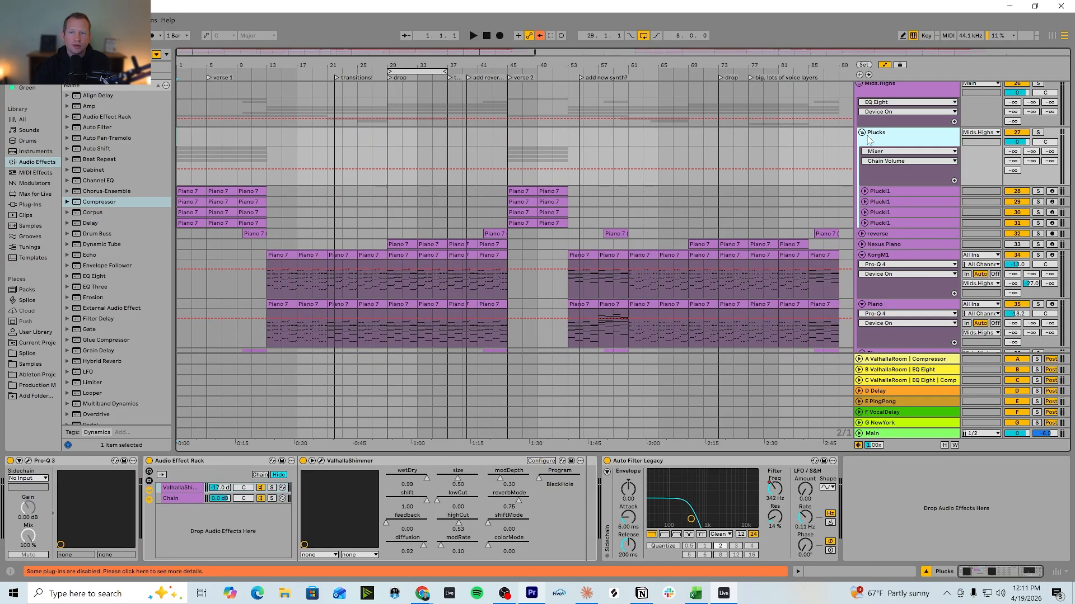
{"action": "right_click", "coordinate": [886, 141]}
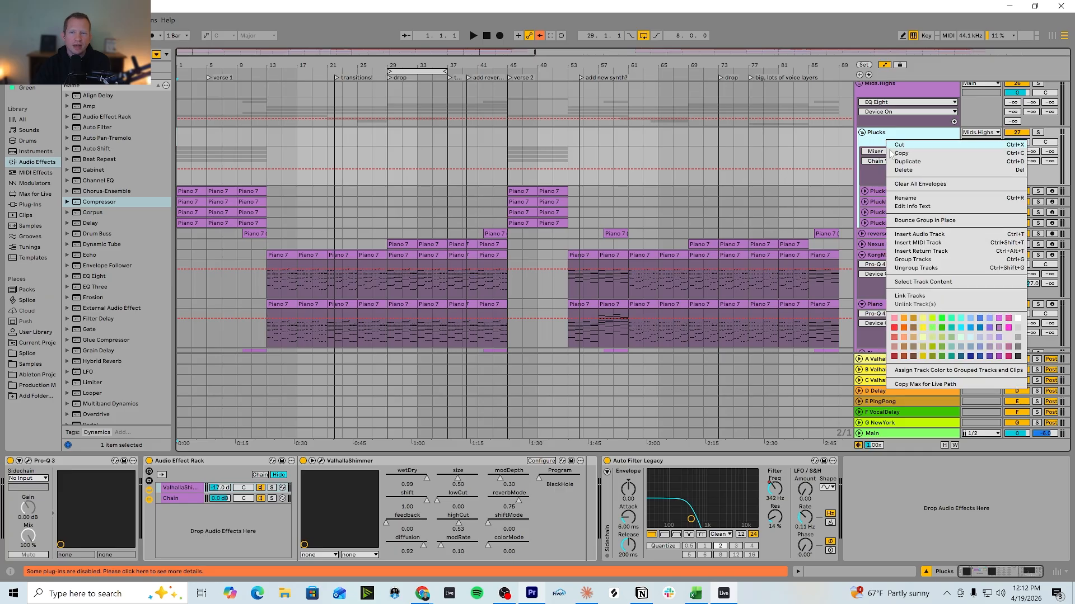
{"action": "left_click", "coordinate": [916, 267]}
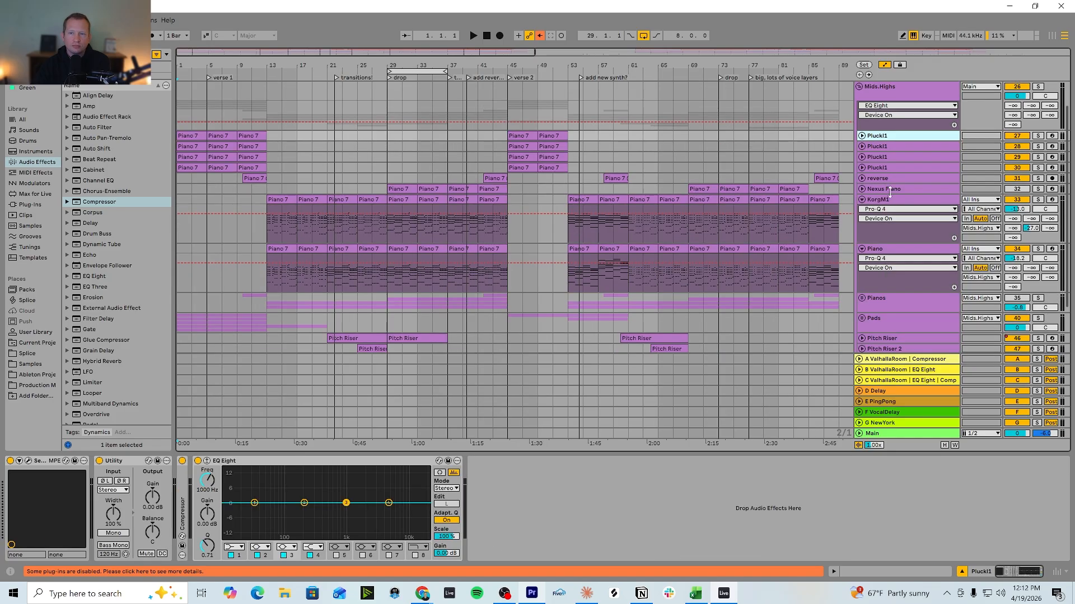
Group the loose reverse, Nexus Piano, KorgM1 and Piano tracks together inside Mids.Highs
{"action": "scroll", "coordinate": [878, 212], "scroll_direction": "down", "scroll_amount": 1}
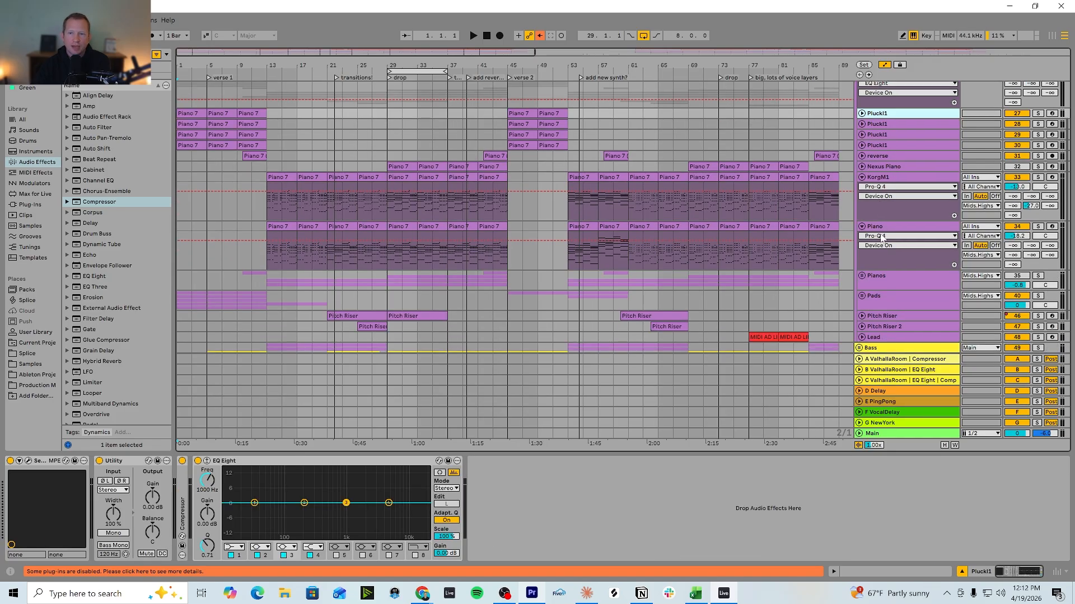
{"action": "left_click", "coordinate": [883, 279]}
{"action": "left_click", "coordinate": [886, 230]}
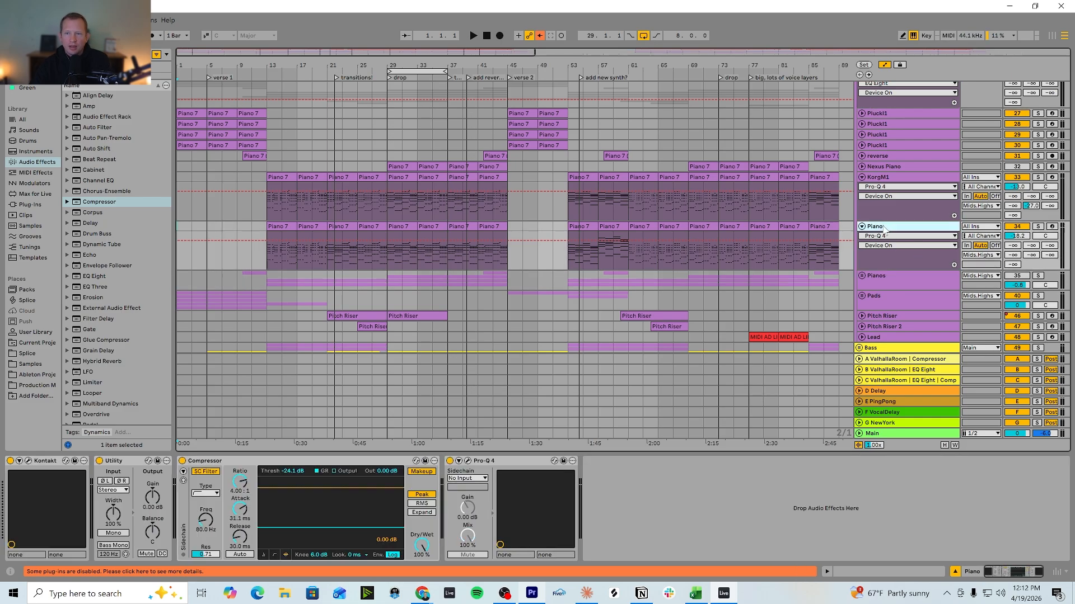
{"action": "left_click", "coordinate": [879, 178]}
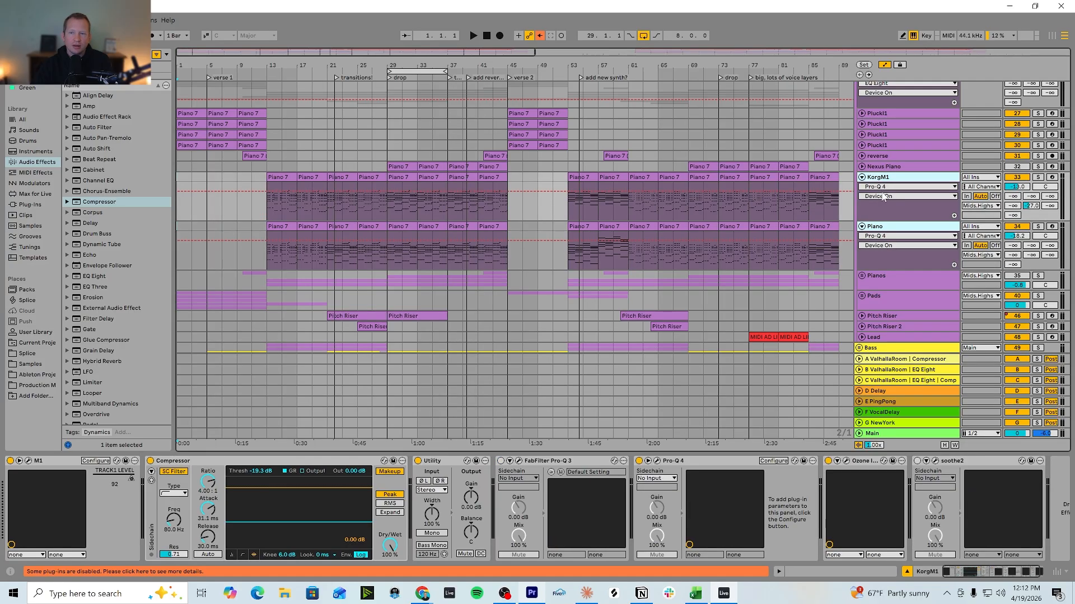
{"action": "left_click", "coordinate": [881, 168]}
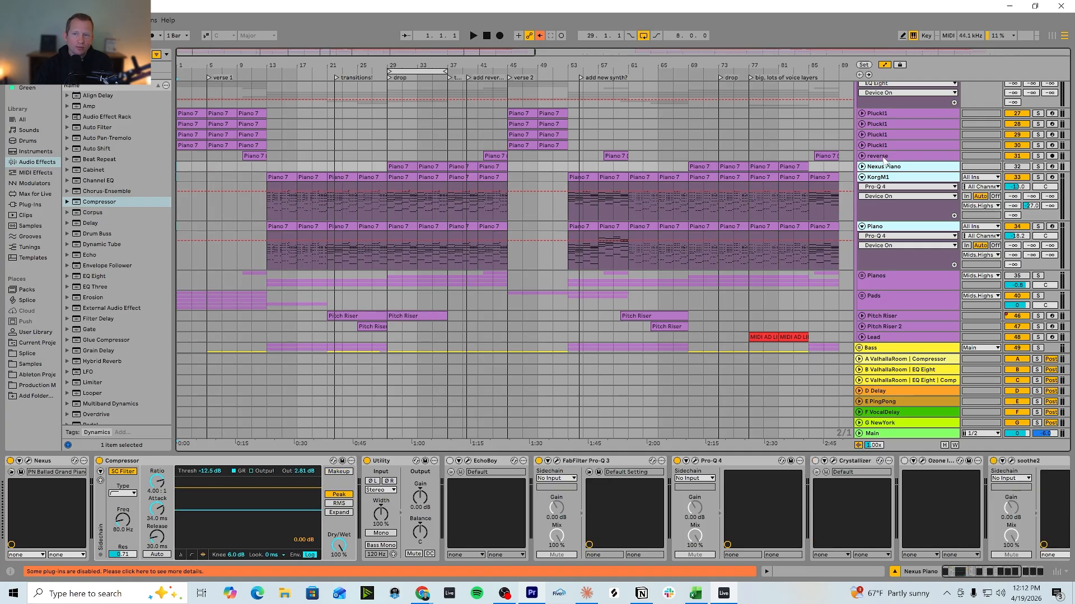
{"action": "left_click", "coordinate": [883, 159]}
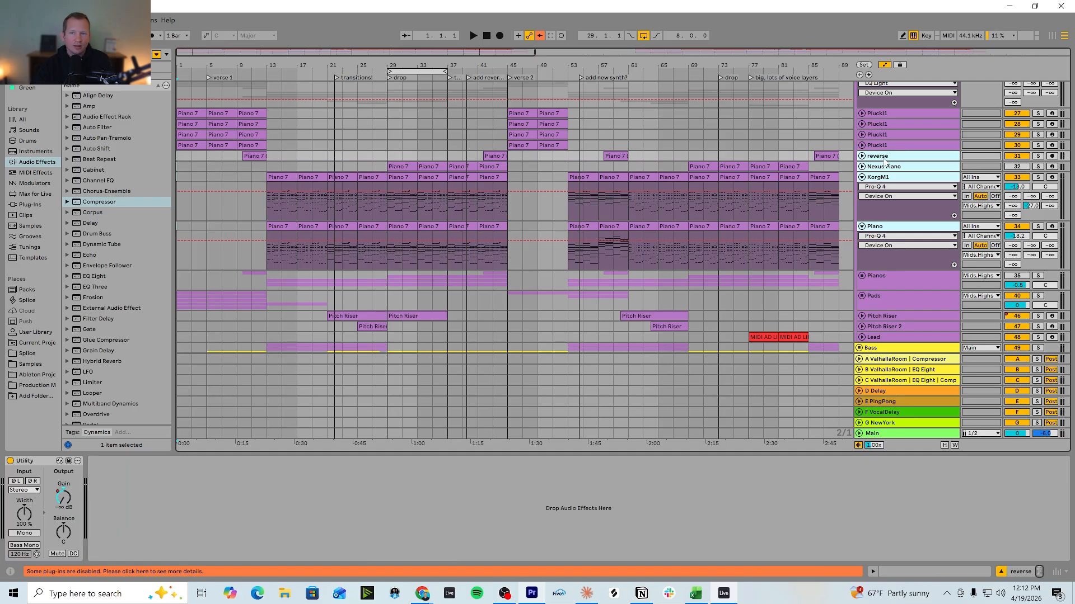
{"action": "right_click", "coordinate": [886, 159]}
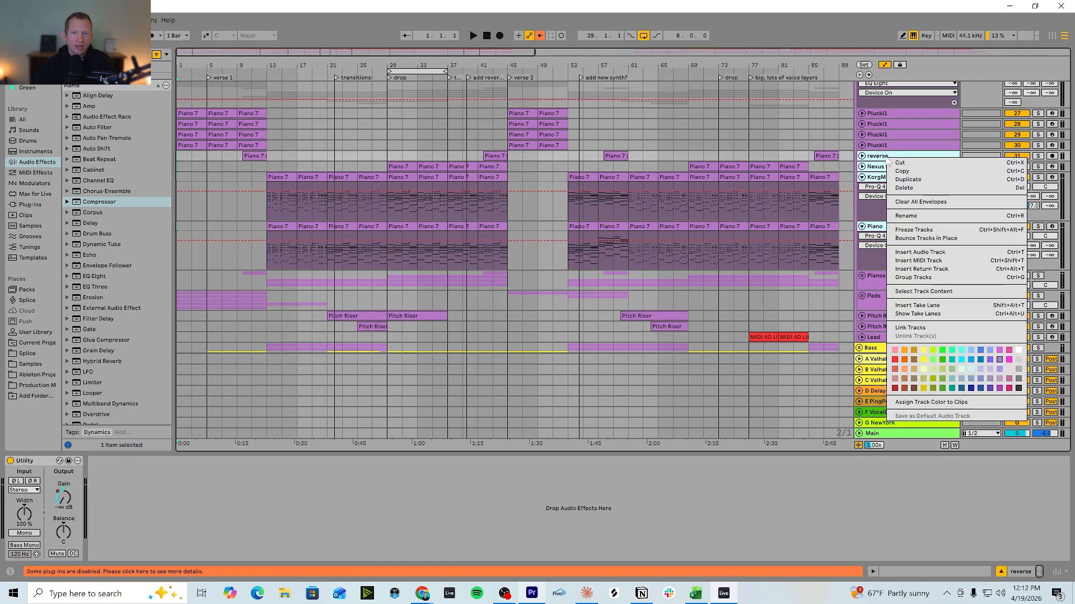
{"action": "left_click", "coordinate": [923, 277]}
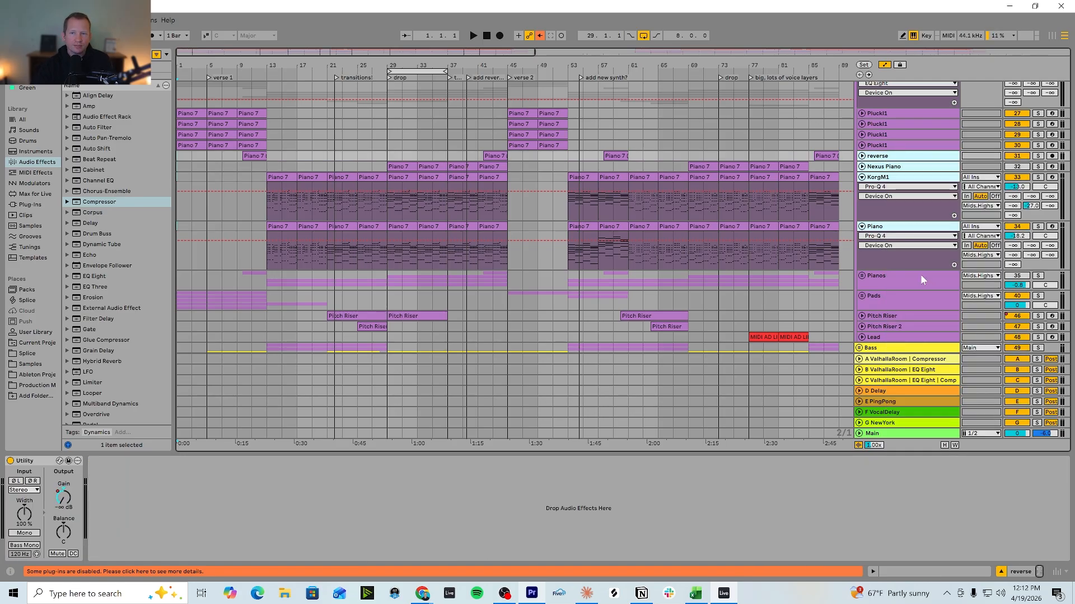
View the device chains of the newly created nested group and its KorgM1 track
{"action": "left_click", "coordinate": [885, 159]}
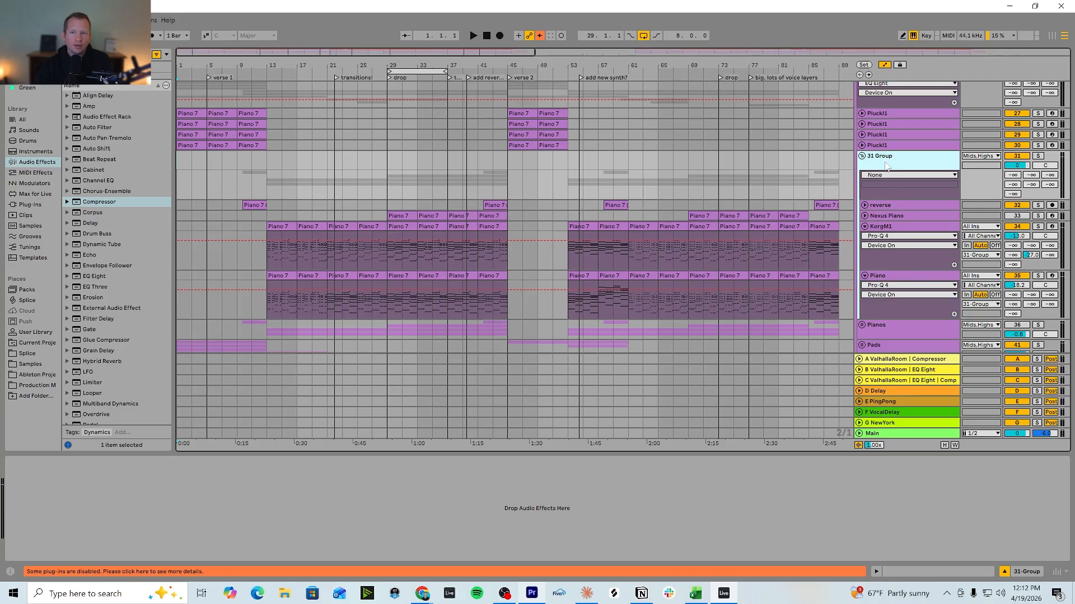
{"action": "left_click", "coordinate": [898, 228]}
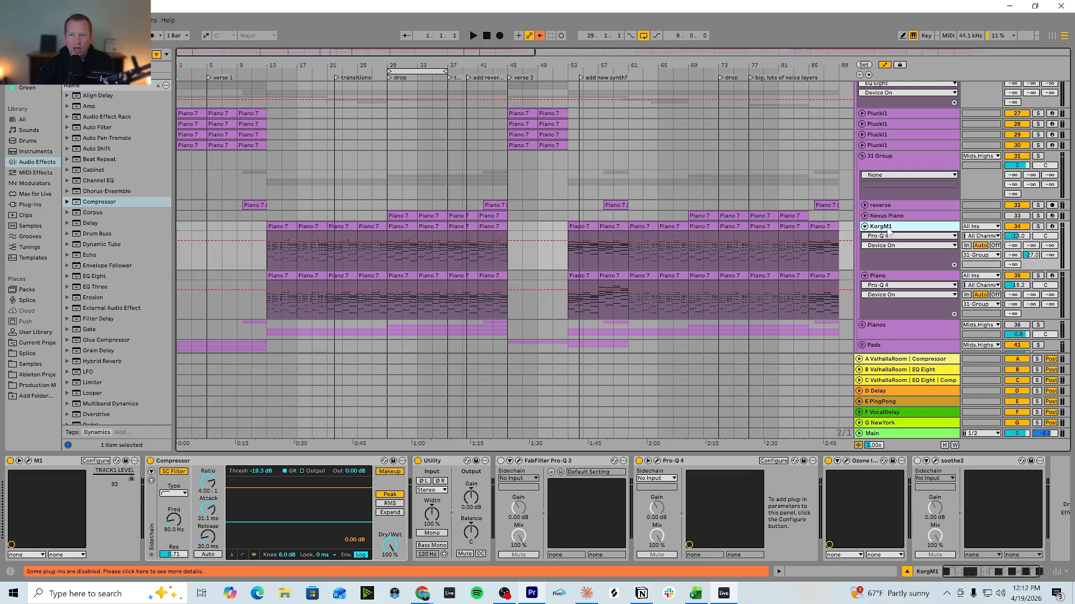
{"action": "left_click", "coordinate": [889, 162]}
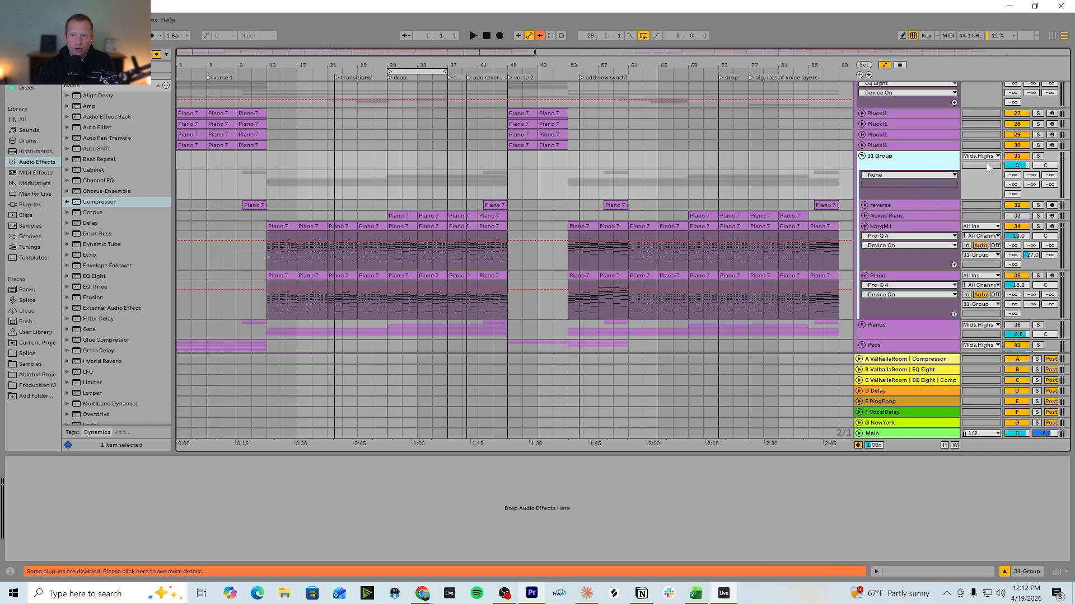
{"action": "scroll", "coordinate": [975, 164], "scroll_direction": "up", "scroll_amount": 3}
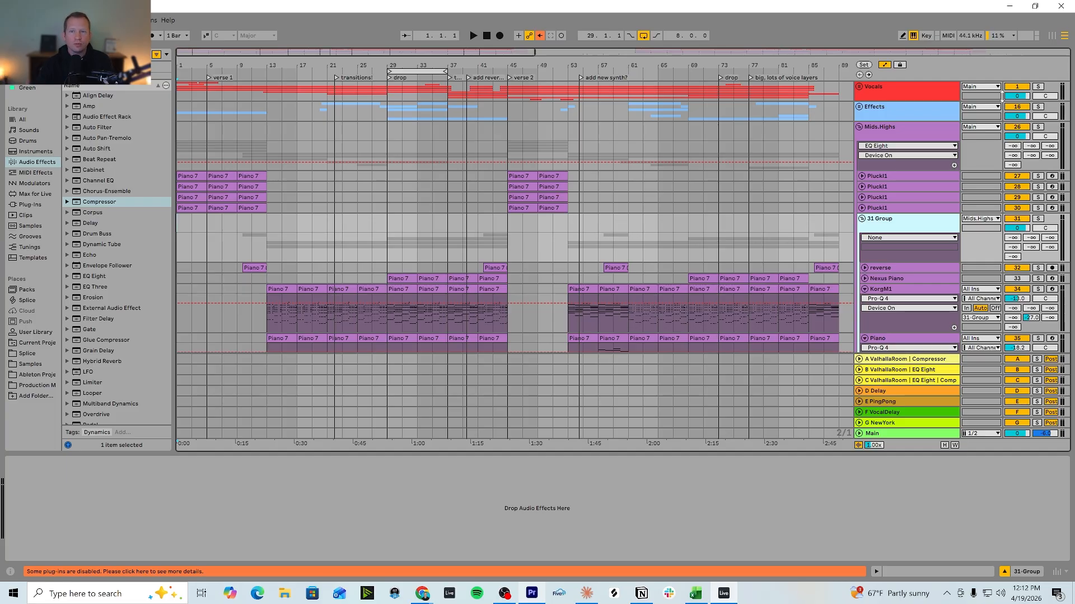
View the device chains of the Mids.Highs group and the Main track, briefly unfolding Main
{"action": "left_click", "coordinate": [895, 133]}
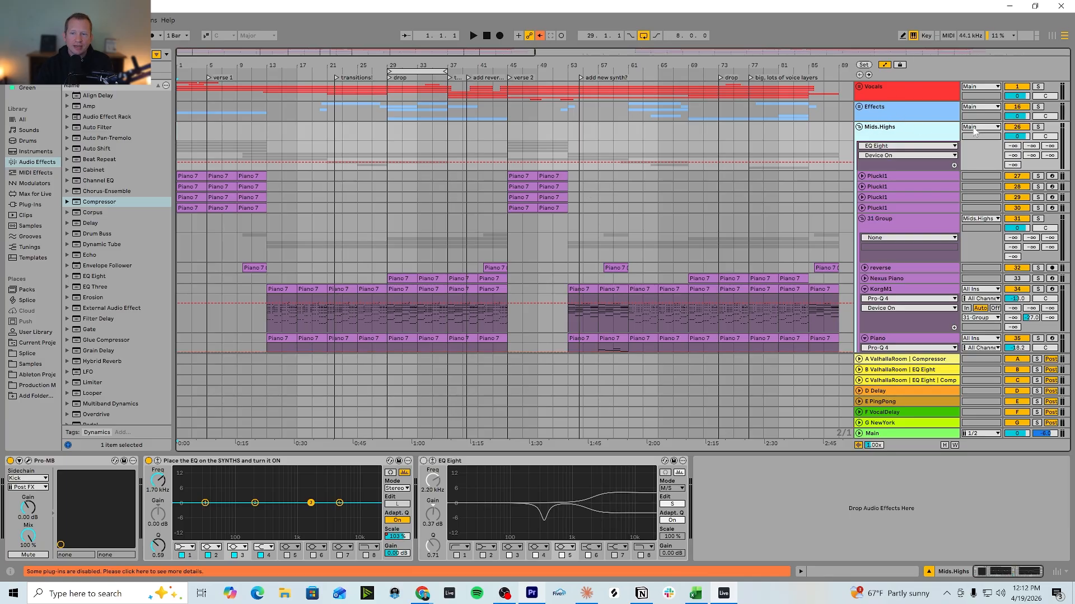
{"action": "left_click", "coordinate": [886, 434]}
{"action": "left_click", "coordinate": [859, 433]}
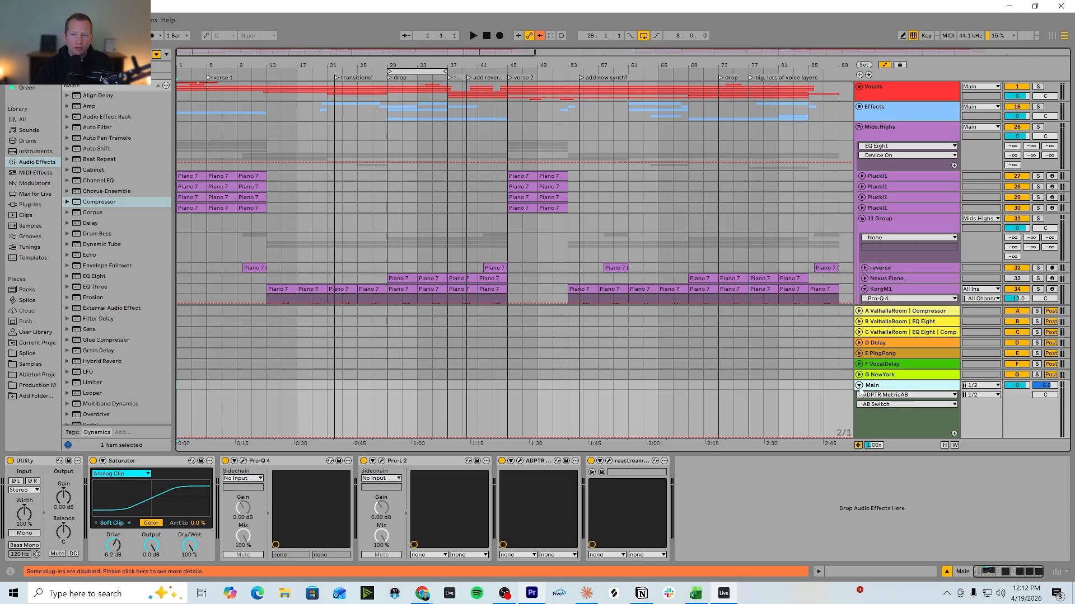
{"action": "left_click", "coordinate": [858, 386]}
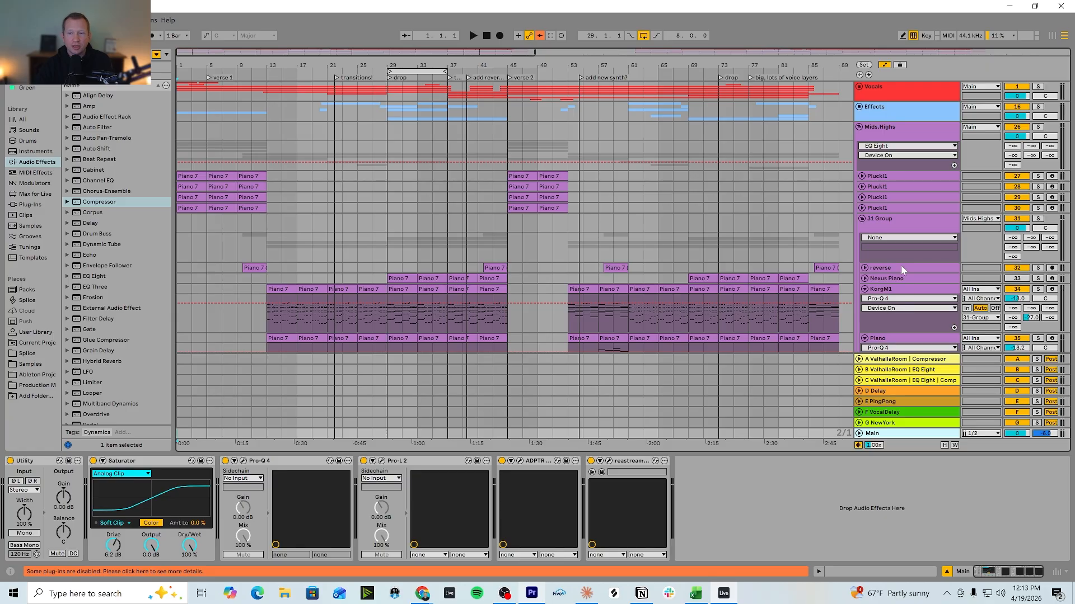
Rename the new nested group inside Mids.Highs to Pianos
{"action": "left_click", "coordinate": [885, 223]}
{"action": "scroll", "coordinate": [888, 227], "scroll_direction": "down", "scroll_amount": 1}
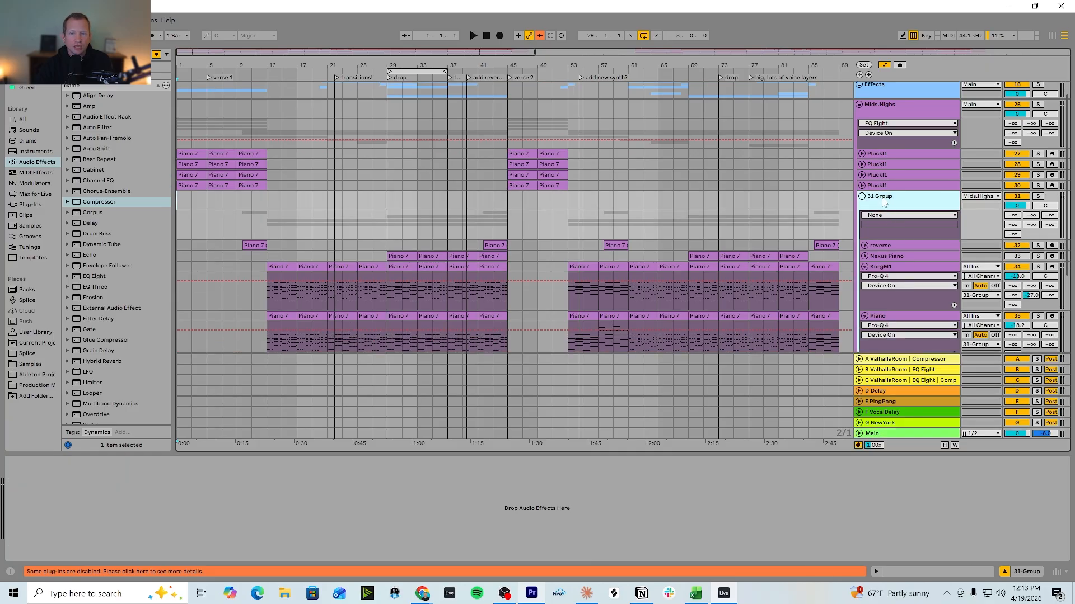
{"action": "key", "text": "ctrl+r"}
{"action": "type", "text": "Pia"}
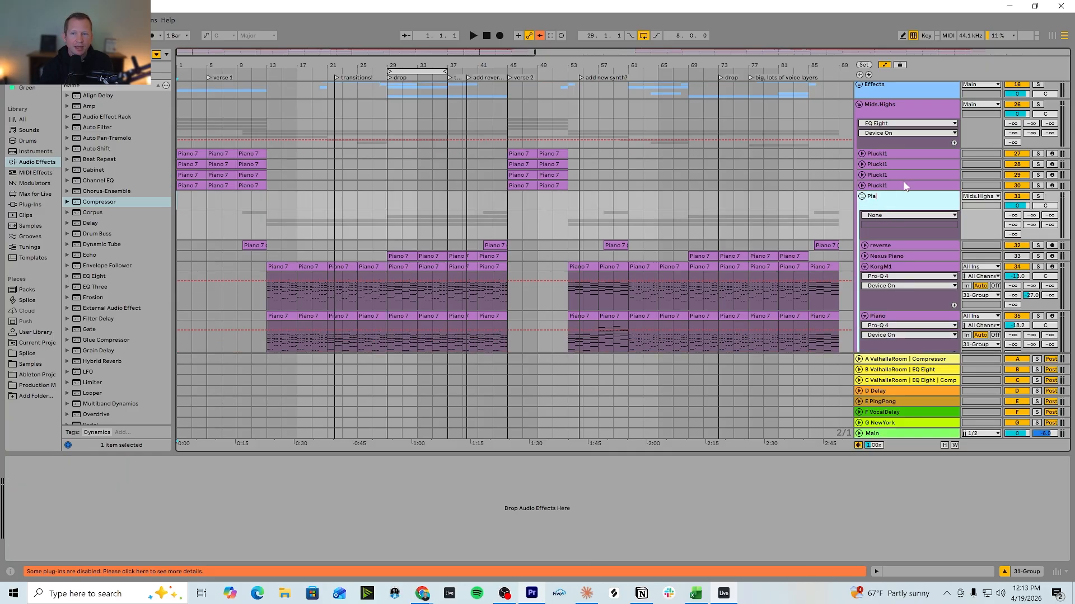
{"action": "key", "text": "Return"}
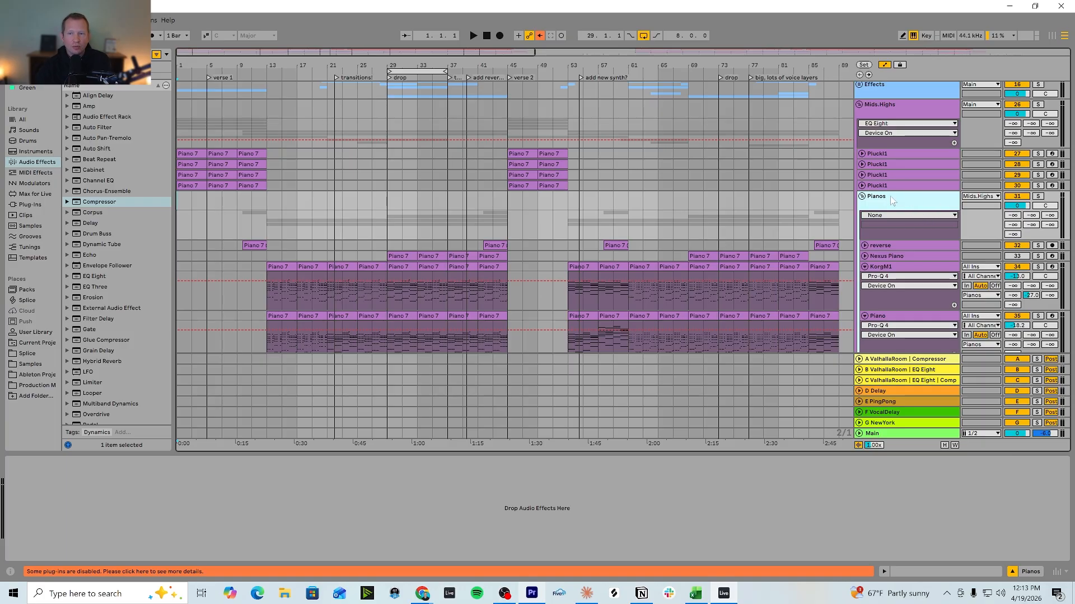
Collapse the Mids.Highs group and view the device chains of Mids.Highs, Vocals and Main
{"action": "scroll", "coordinate": [899, 224], "scroll_direction": "up", "scroll_amount": 1}
{"action": "left_click", "coordinate": [891, 129]}
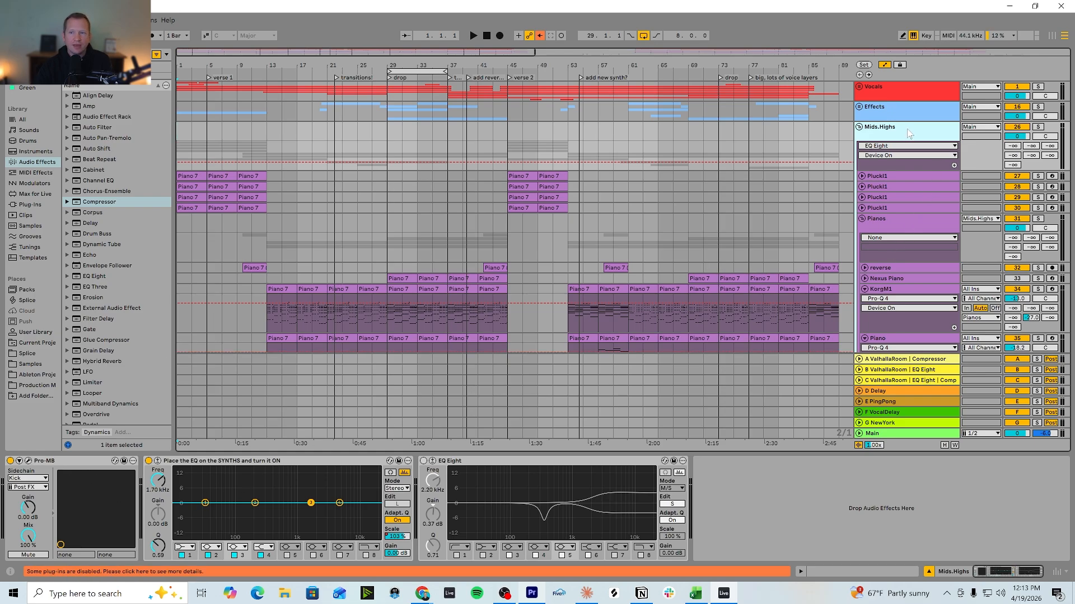
{"action": "left_click", "coordinate": [859, 127]}
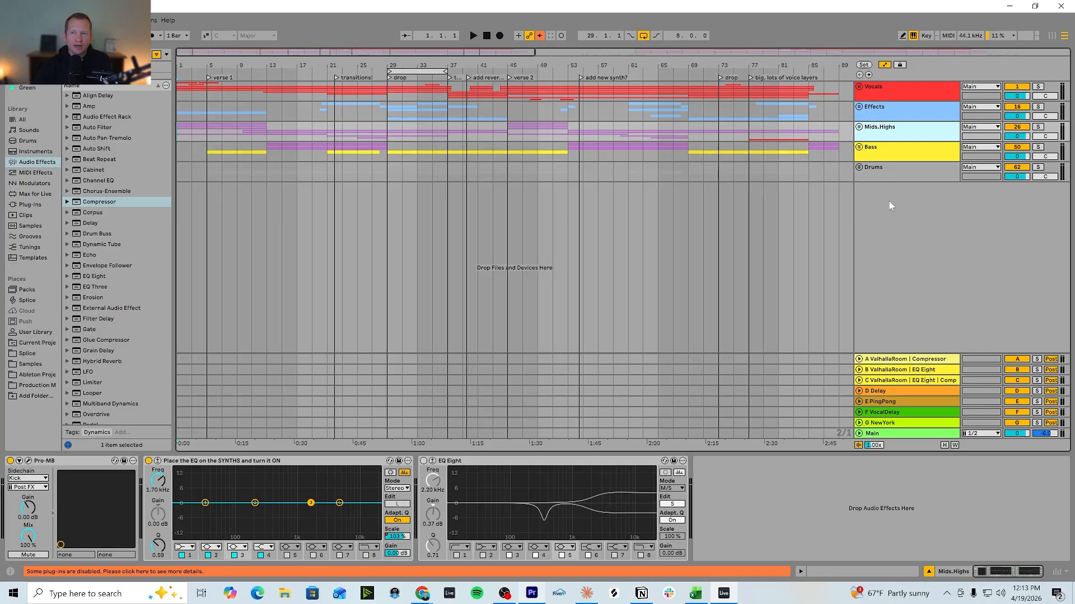
{"action": "left_click", "coordinate": [887, 88]}
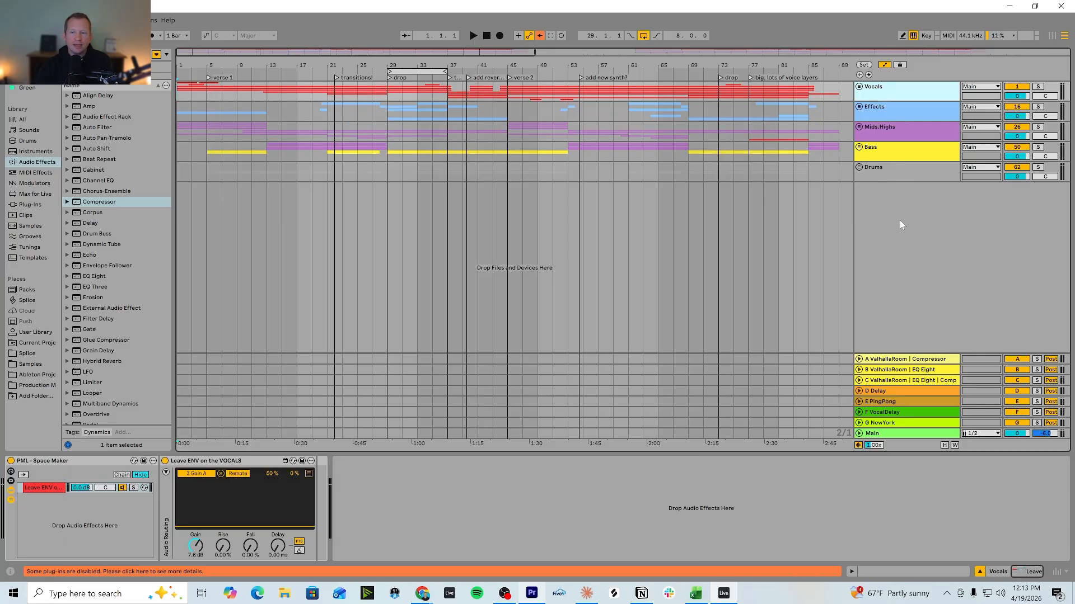
{"action": "left_click", "coordinate": [885, 438]}
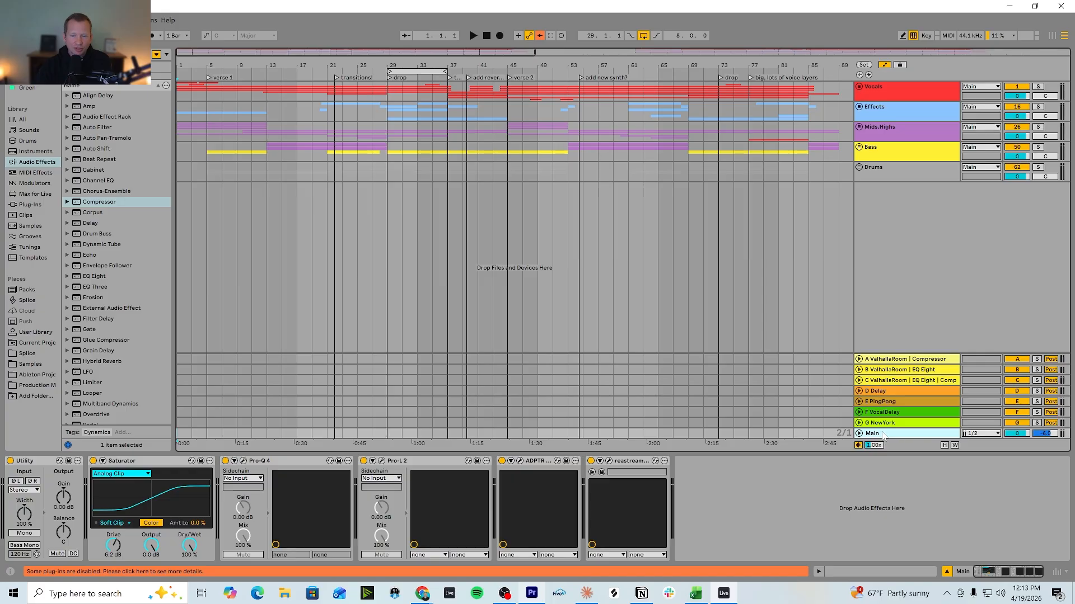
Expand Mids.Highs, fold the KorgM1 track and solo the new nested Pianos group
{"action": "left_click", "coordinate": [898, 137]}
{"action": "left_click", "coordinate": [860, 127]}
{"action": "scroll", "coordinate": [886, 251], "scroll_direction": "down", "scroll_amount": 3}
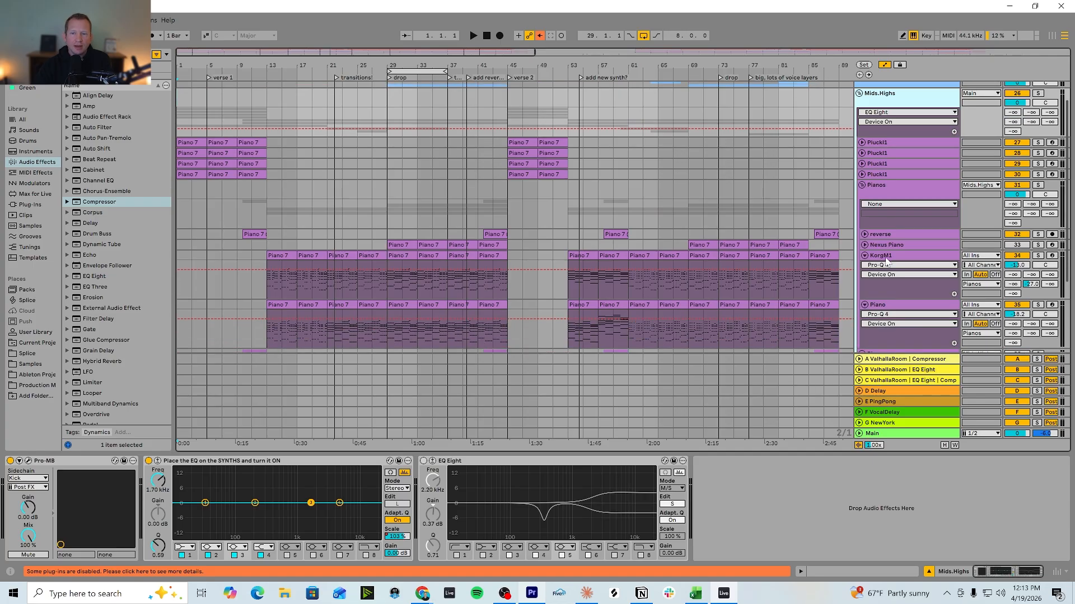
{"action": "left_click", "coordinate": [879, 138]}
{"action": "scroll", "coordinate": [883, 159], "scroll_direction": "up", "scroll_amount": 1}
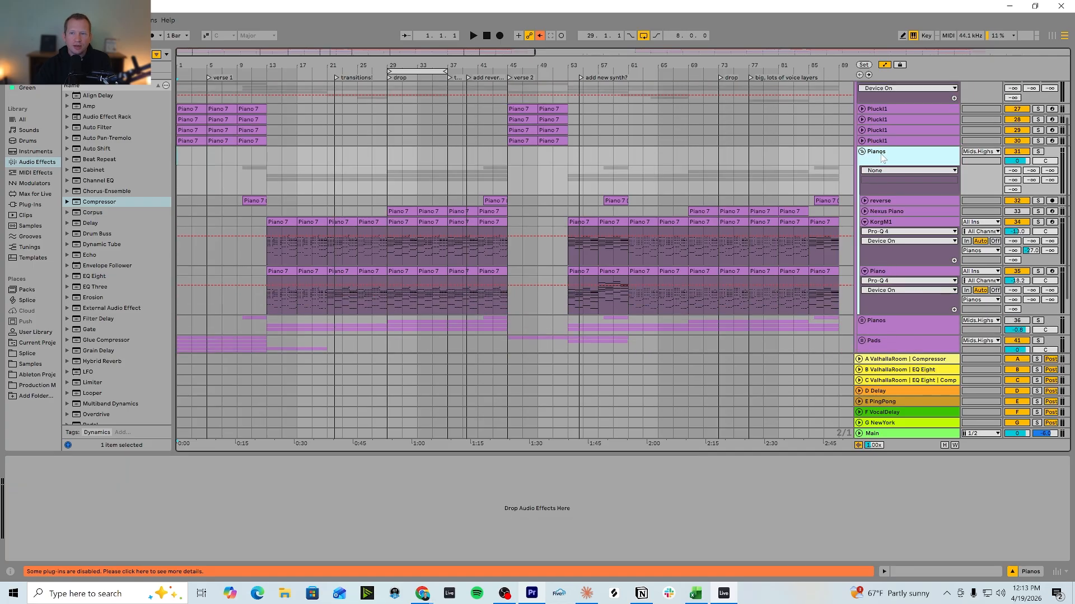
{"action": "left_click", "coordinate": [864, 222]}
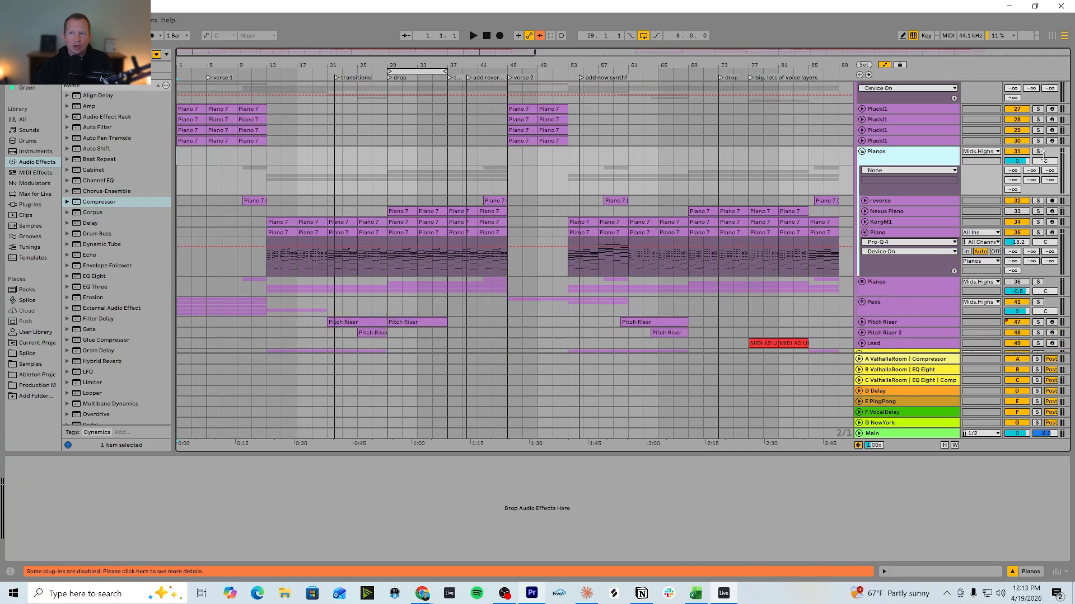
{"action": "scroll", "coordinate": [659, 246], "scroll_direction": "down", "scroll_amount": 1}
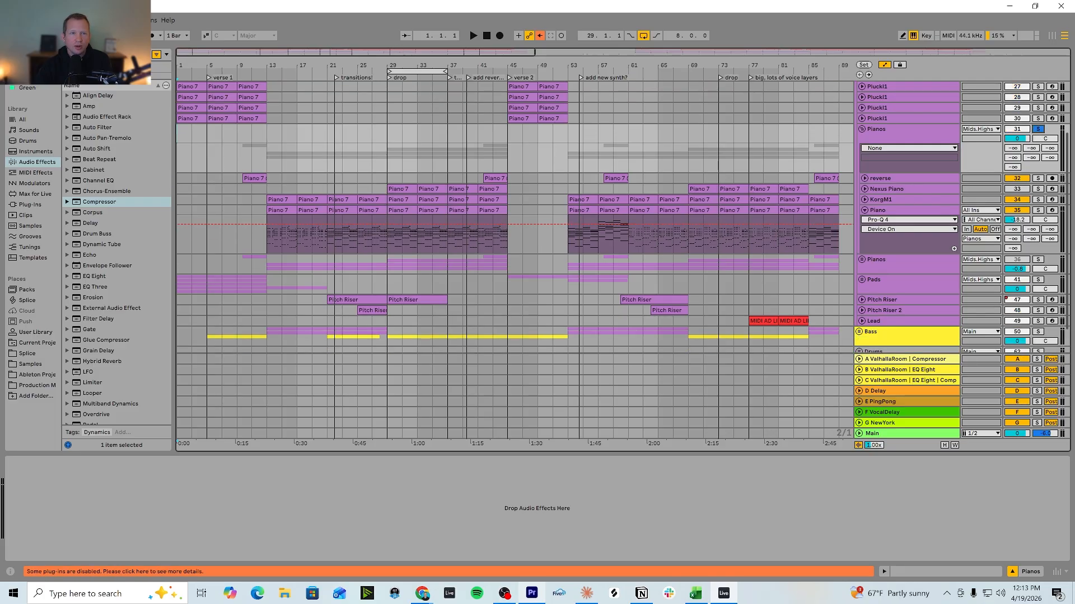
Play the soloed Pianos group from the start of the drop at bar 29 and stop playback
{"action": "left_click_drag", "start_coordinate": [400, 52], "coordinate": [327, 121]}
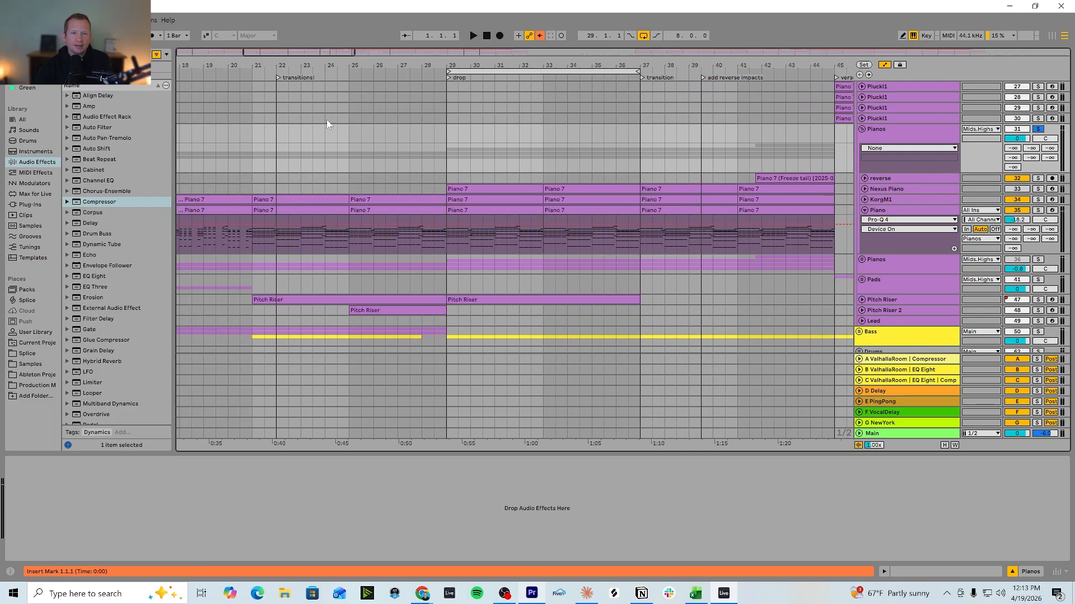
{"action": "left_click", "coordinate": [447, 246]}
{"action": "key", "text": "space"}
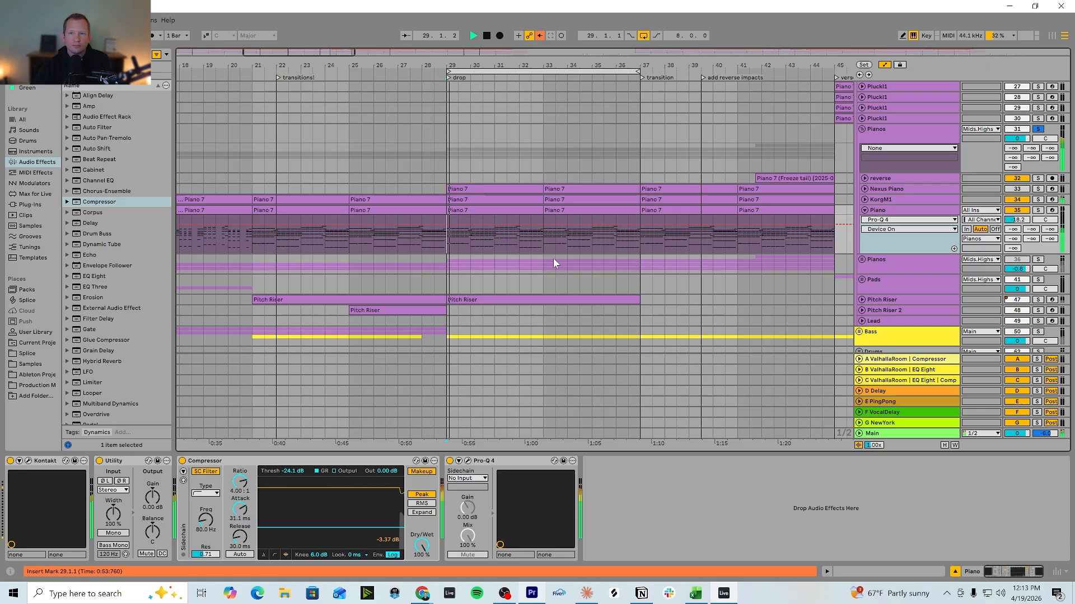
{"action": "left_click", "coordinate": [892, 129]}
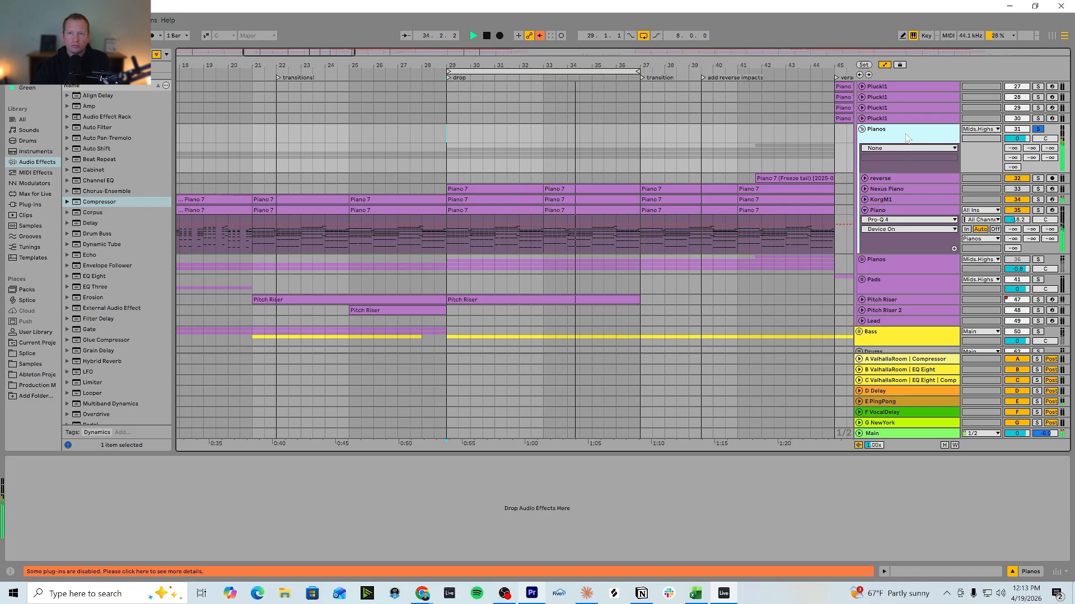
{"action": "key", "text": "space"}
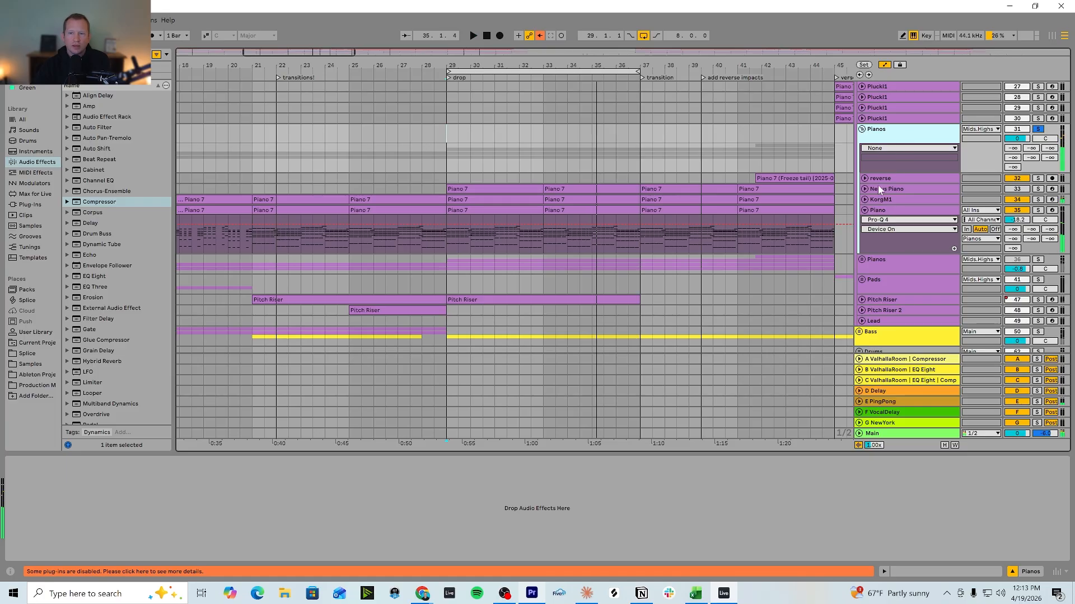
Unfold the KorgM1 track and compare the device chains of KorgM1, Piano and the new Pianos group
{"action": "left_click", "coordinate": [864, 200]}
{"action": "left_click", "coordinate": [887, 252]}
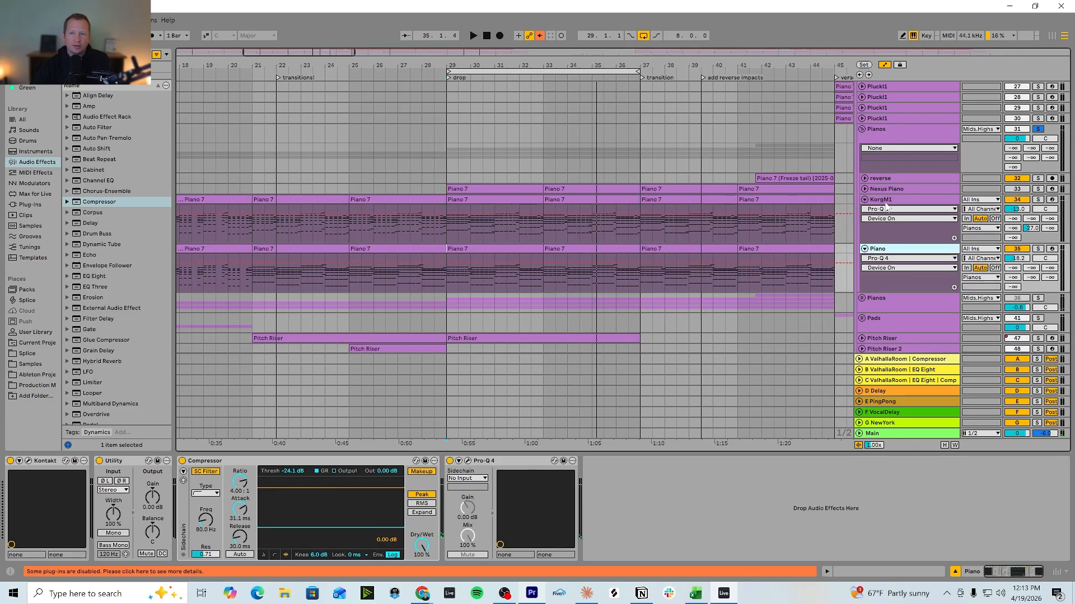
{"action": "left_click", "coordinate": [886, 203]}
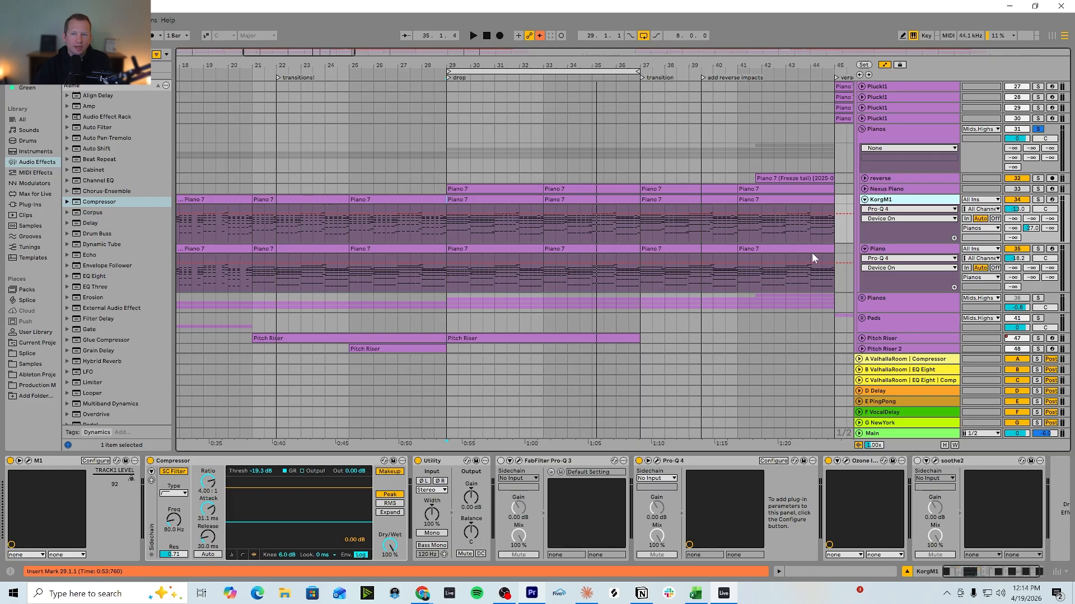
{"action": "left_click", "coordinate": [887, 253]}
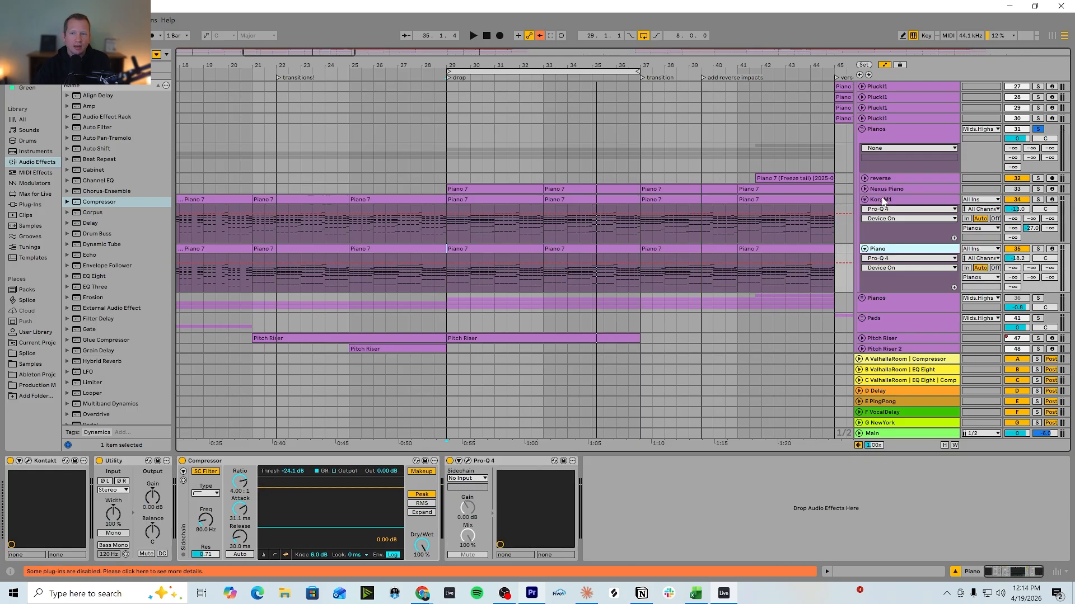
{"action": "left_click", "coordinate": [889, 133]}
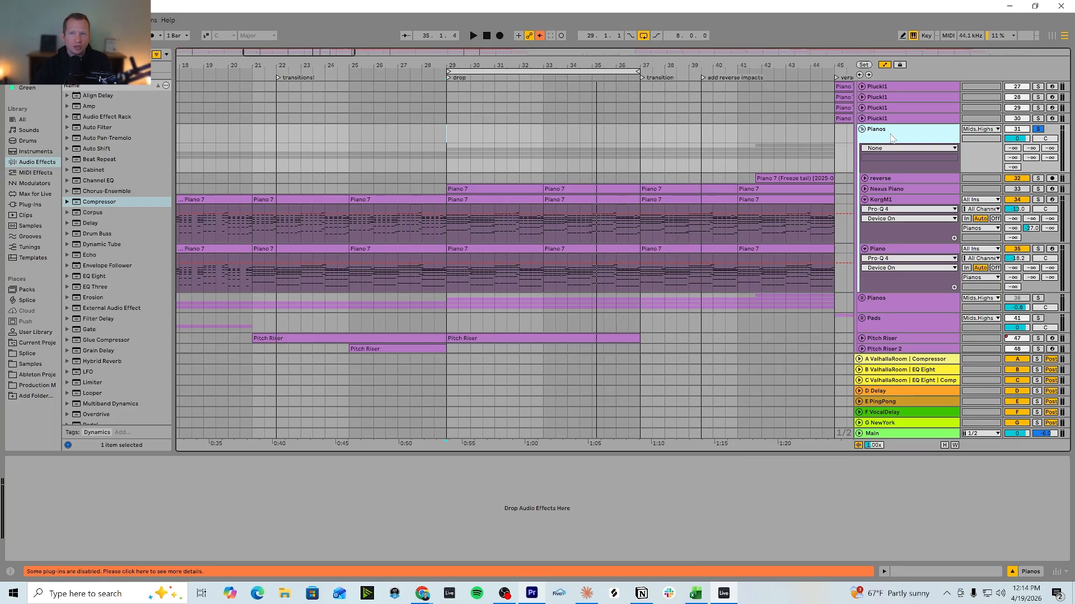
{"action": "left_click", "coordinate": [887, 255]}
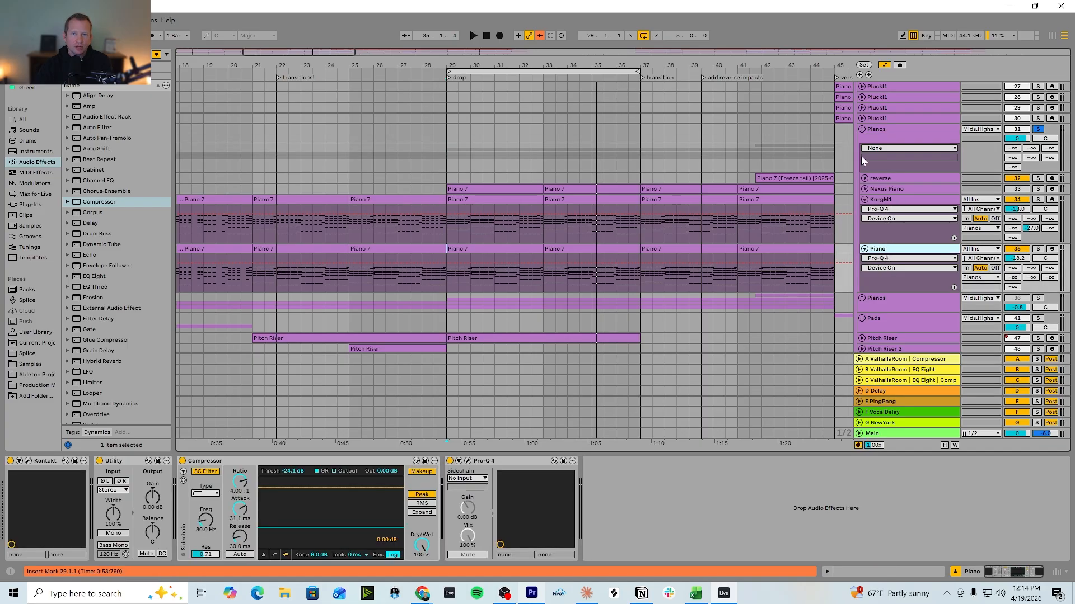
{"action": "left_click", "coordinate": [885, 138]}
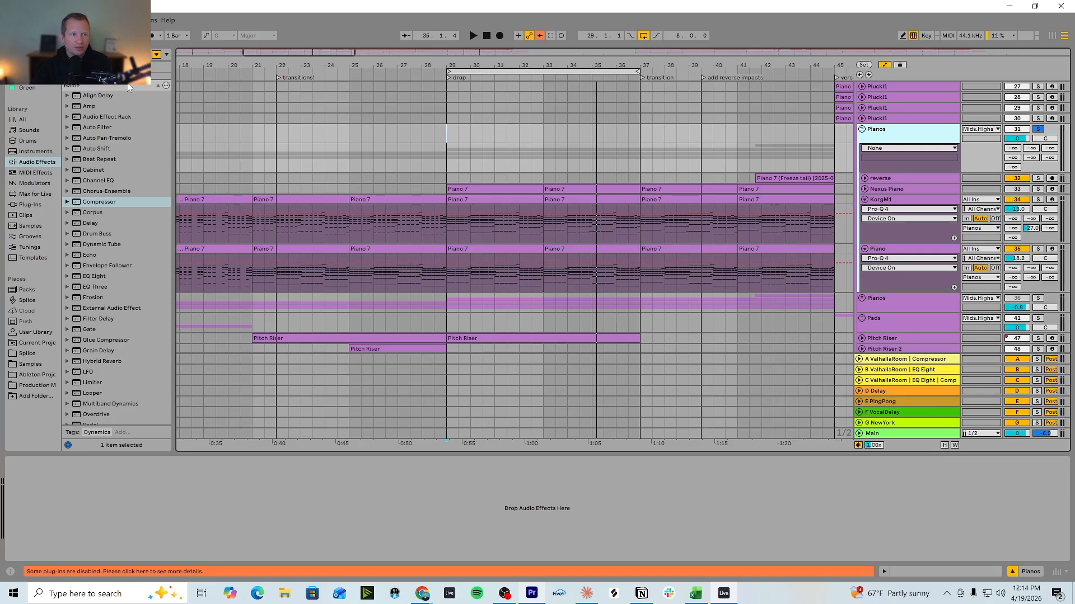
Search the audio effects for glue, add a Glue Compressor to the new Pianos group and audition it briefly
{"action": "left_click", "coordinate": [112, 54]}
{"action": "type", "text": "glue"}
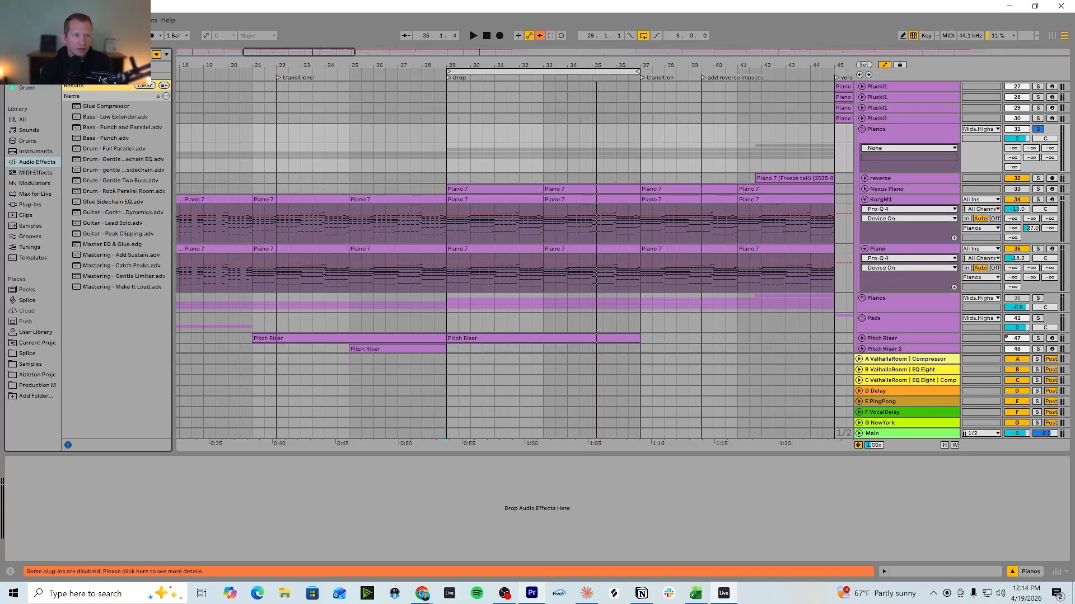
{"action": "left_click_drag", "start_coordinate": [109, 107], "coordinate": [876, 156]}
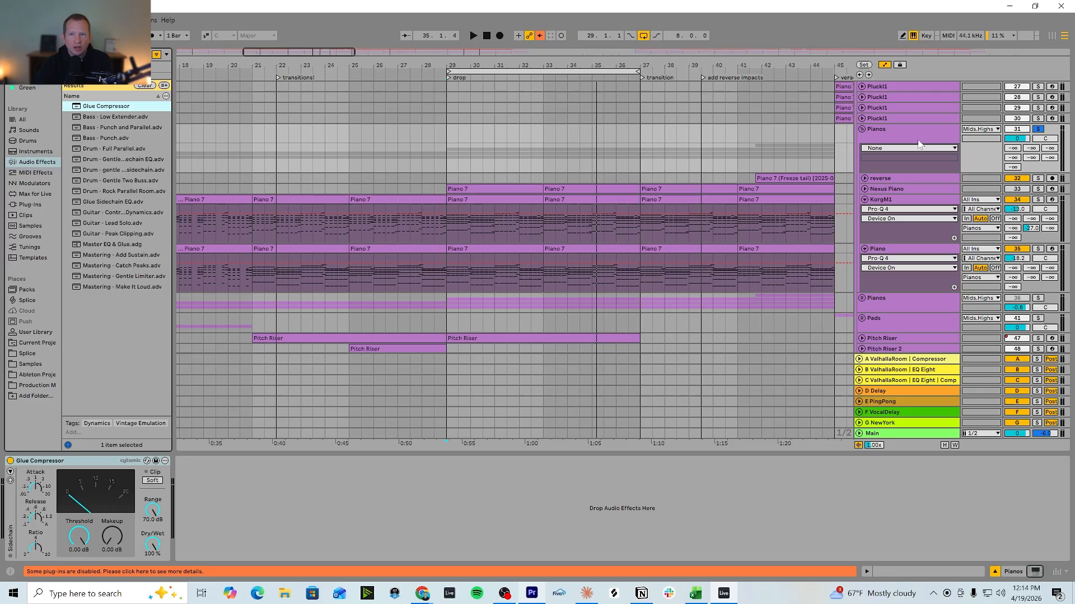
{"action": "key", "text": "space"}
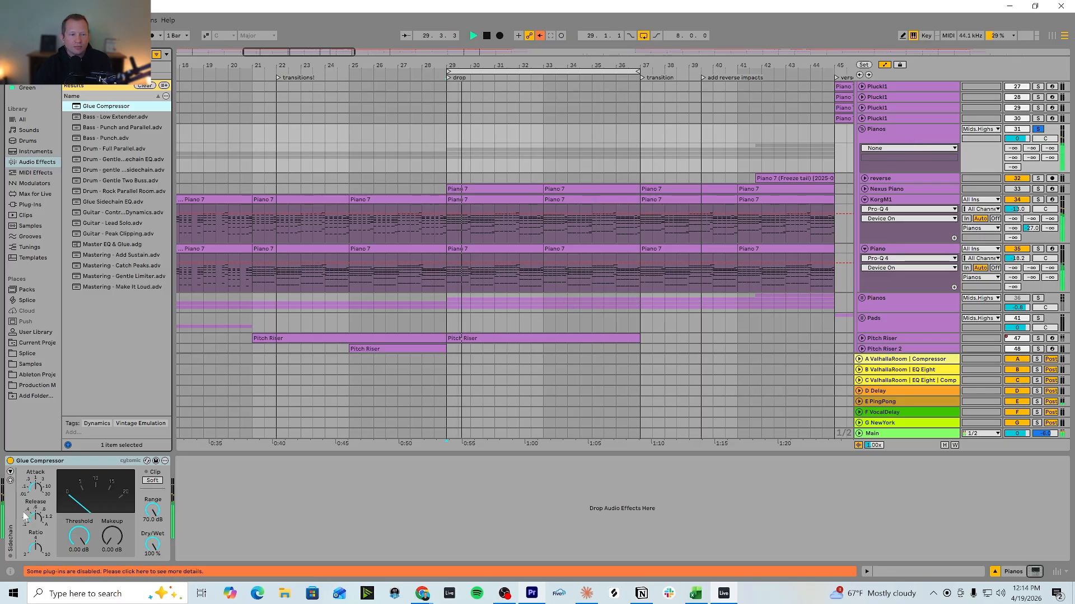
{"action": "key", "text": "space"}
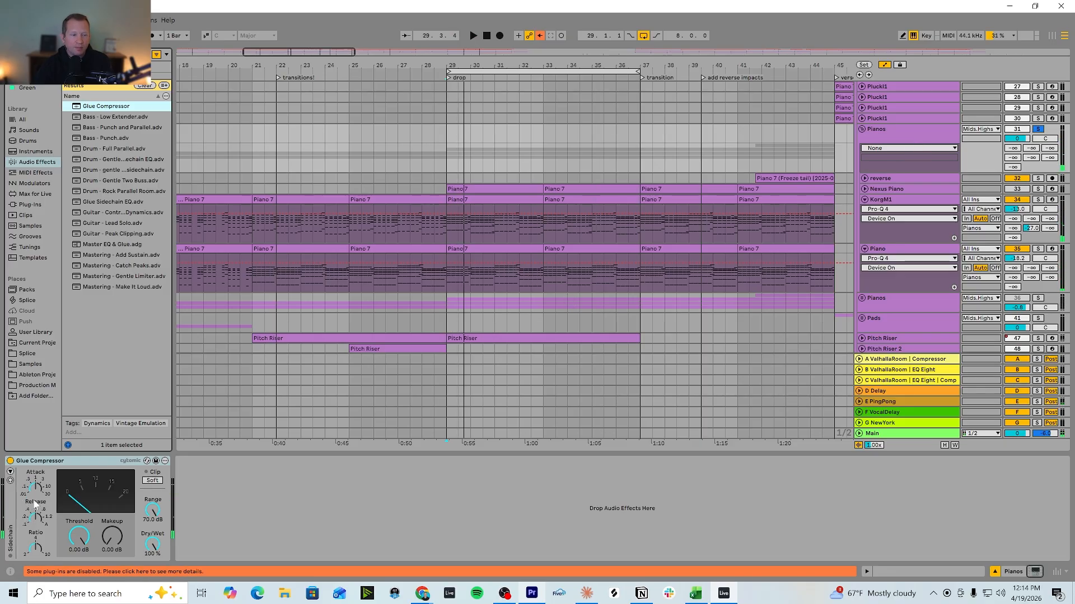
Raise the attack of the Pianos group's Glue Compressor and adjust its release and ratio
{"action": "left_click", "coordinate": [36, 486]}
{"action": "left_click_drag", "start_coordinate": [36, 486], "coordinate": [35, 476]}
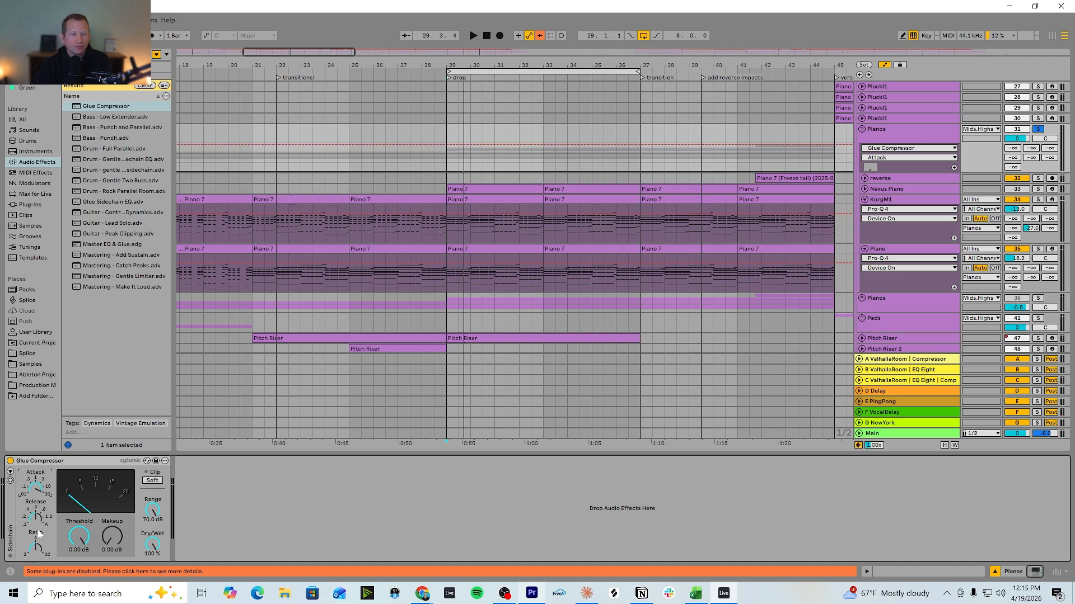
{"action": "left_click_drag", "start_coordinate": [36, 525], "coordinate": [36, 546]}
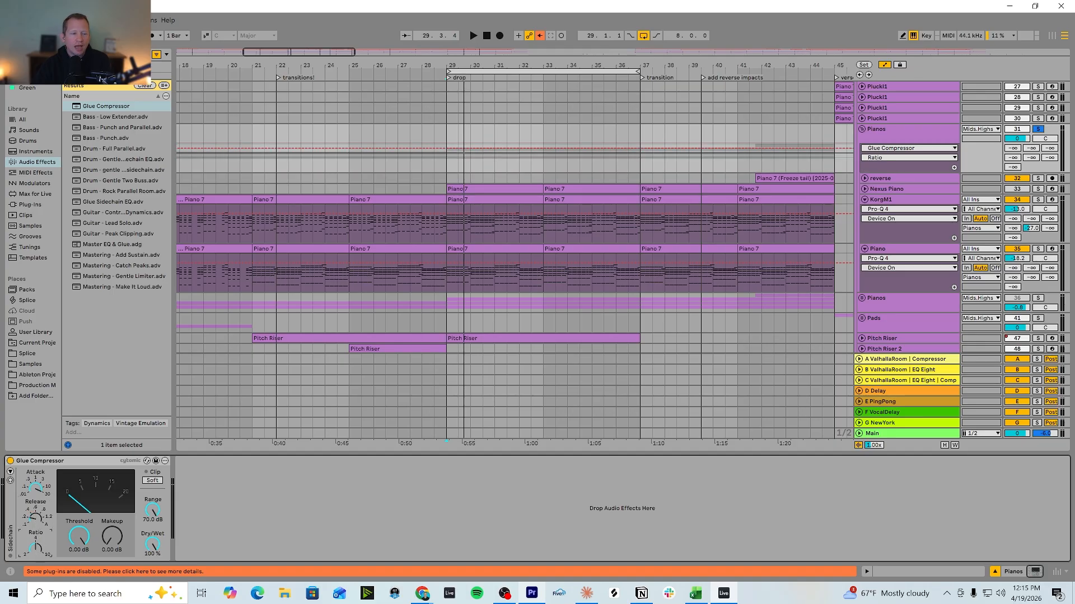
{"action": "left_click_drag", "start_coordinate": [36, 549], "coordinate": [35, 543]}
{"action": "left_click", "coordinate": [36, 488]}
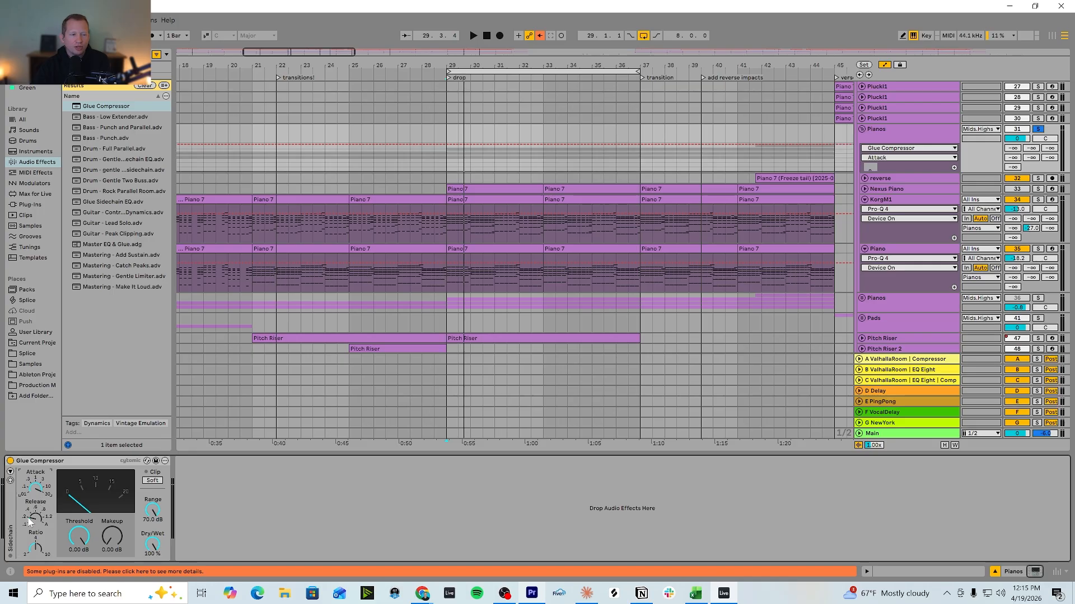
Lower the Glue Compressor's threshold to about -28.3 dB while the Pianos group plays, and raise its makeup gain to about 3.5 dB
{"action": "left_click", "coordinate": [78, 548]}
{"action": "left_click_drag", "start_coordinate": [78, 548], "coordinate": [82, 531]}
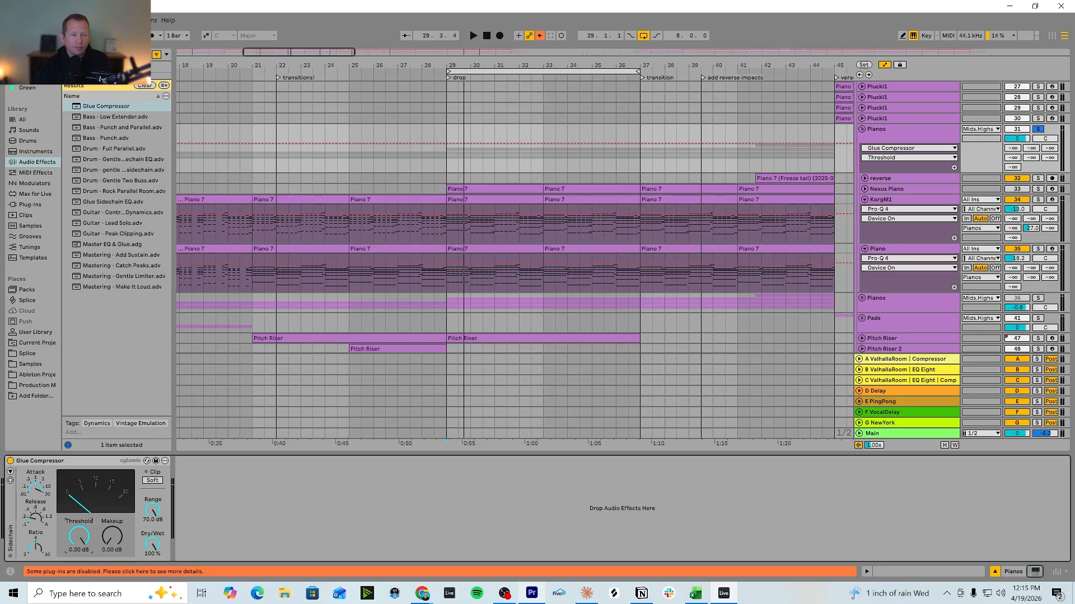
{"action": "key", "text": "space"}
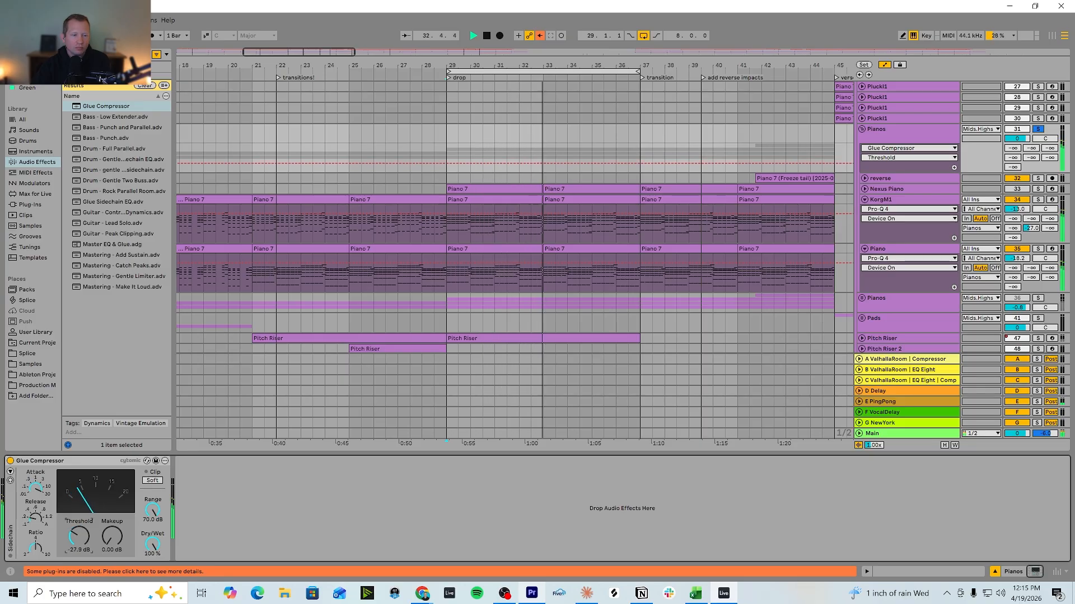
{"action": "key", "text": "space"}
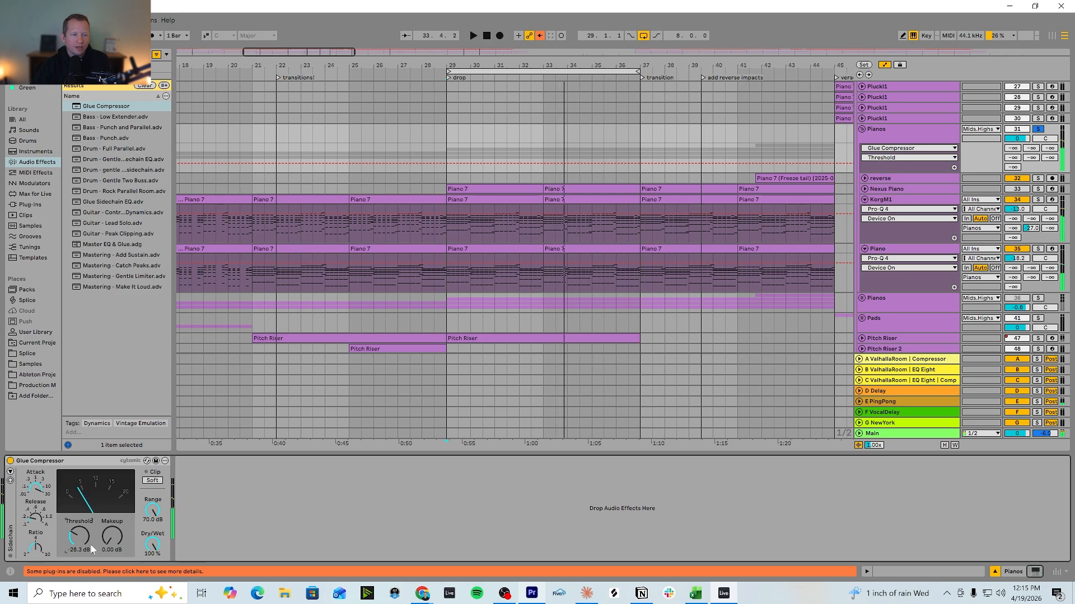
{"action": "left_click_drag", "start_coordinate": [112, 536], "coordinate": [112, 523]}
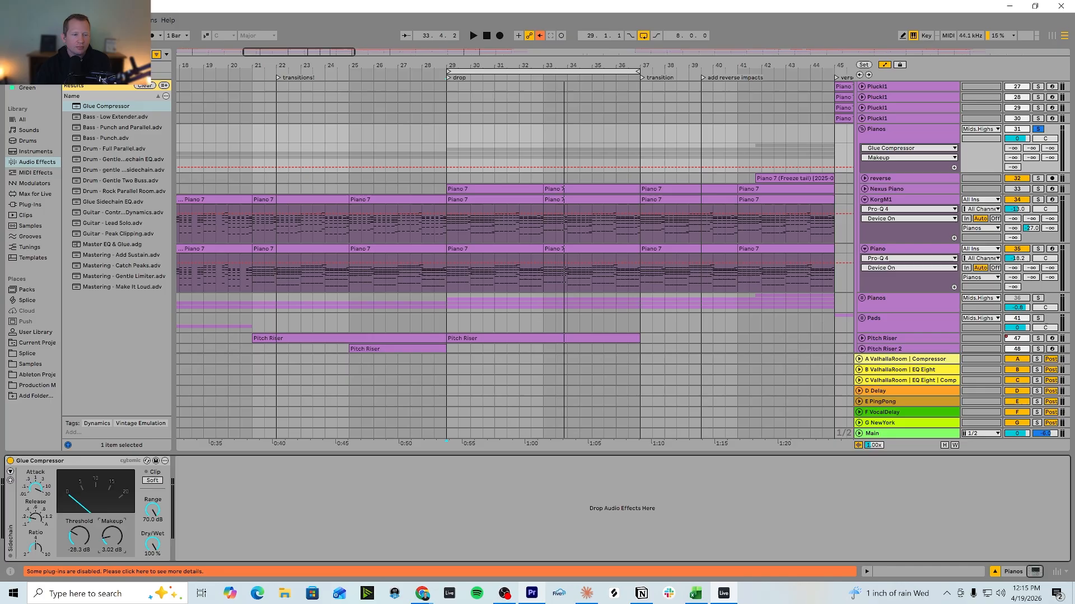
Raise the Glue Compressor's makeup to about 4 dB during playback, comparing the pianos with the compressor bypassed and active
{"action": "key", "text": "space"}
{"action": "left_click", "coordinate": [10, 461]}
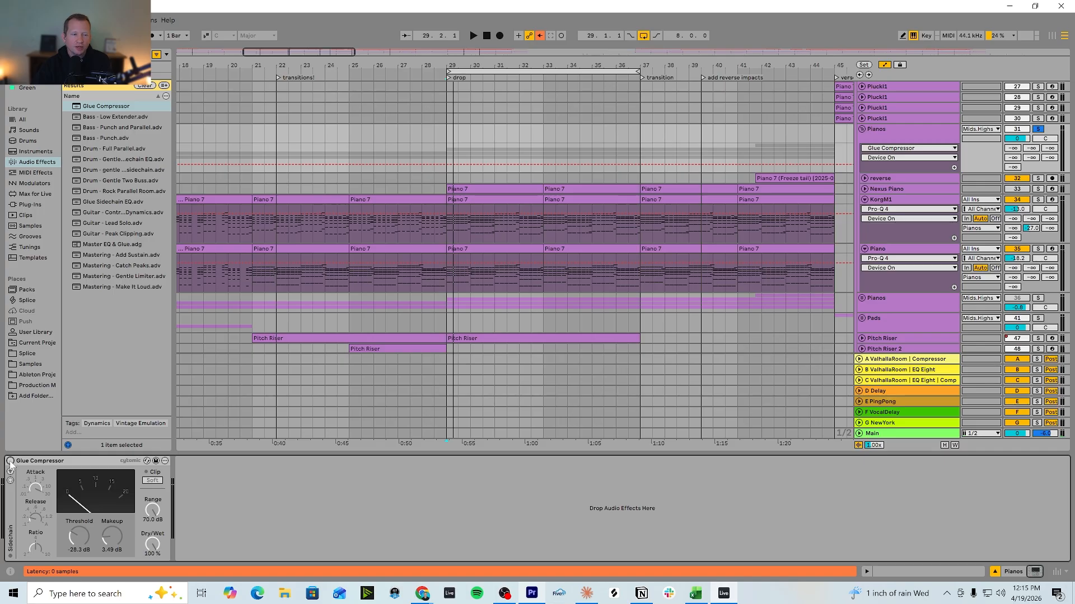
{"action": "left_click", "coordinate": [10, 460]}
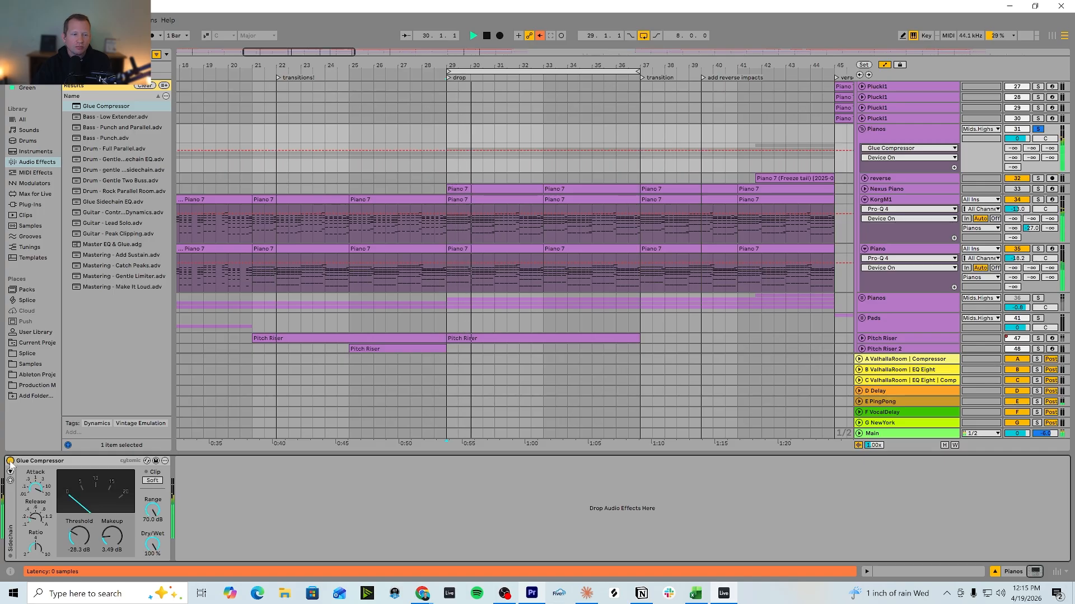
{"action": "left_click_drag", "start_coordinate": [112, 536], "coordinate": [112, 531]}
{"action": "left_click", "coordinate": [10, 460]}
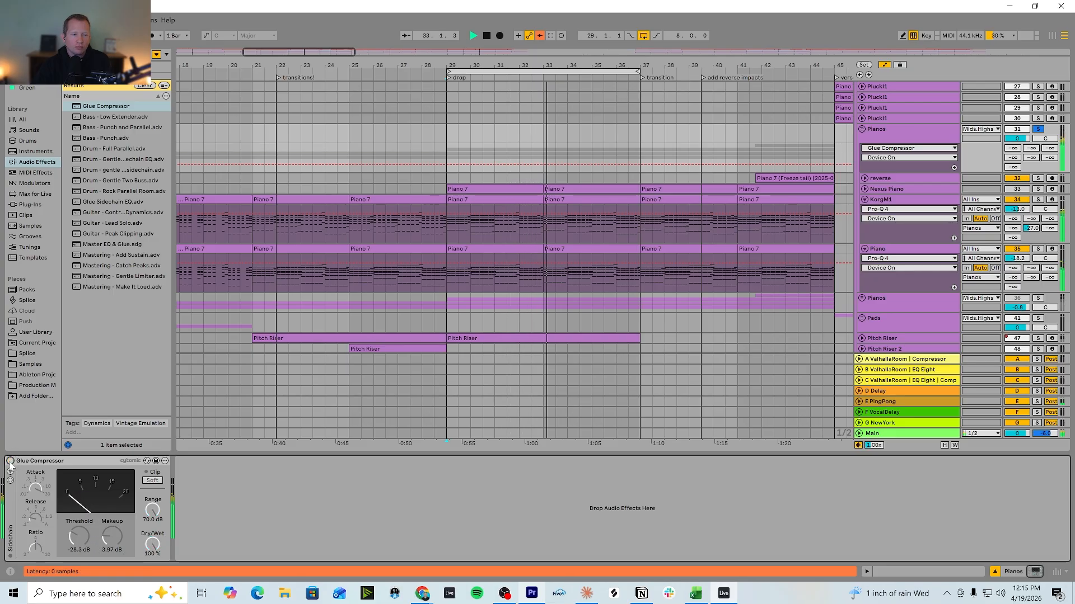
{"action": "left_click", "coordinate": [10, 461]}
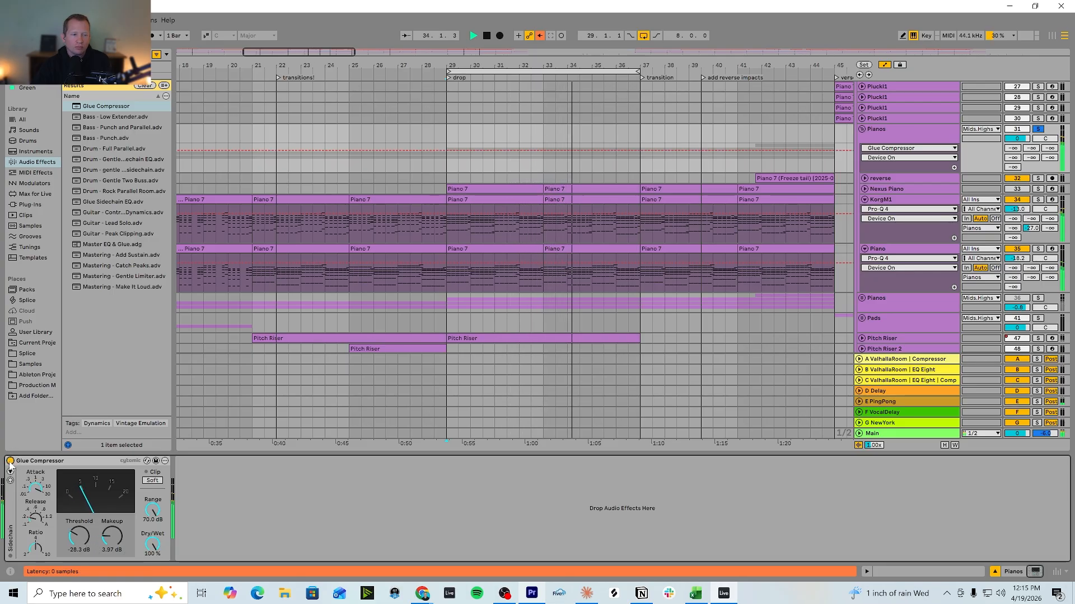
{"action": "left_click", "coordinate": [10, 462]}
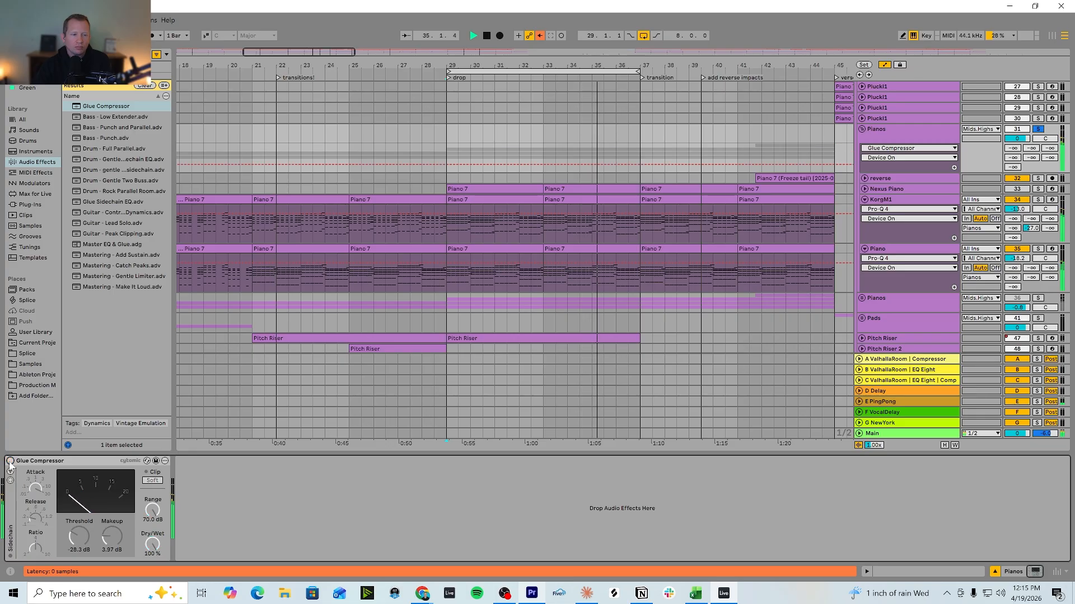
{"action": "left_click", "coordinate": [10, 462]}
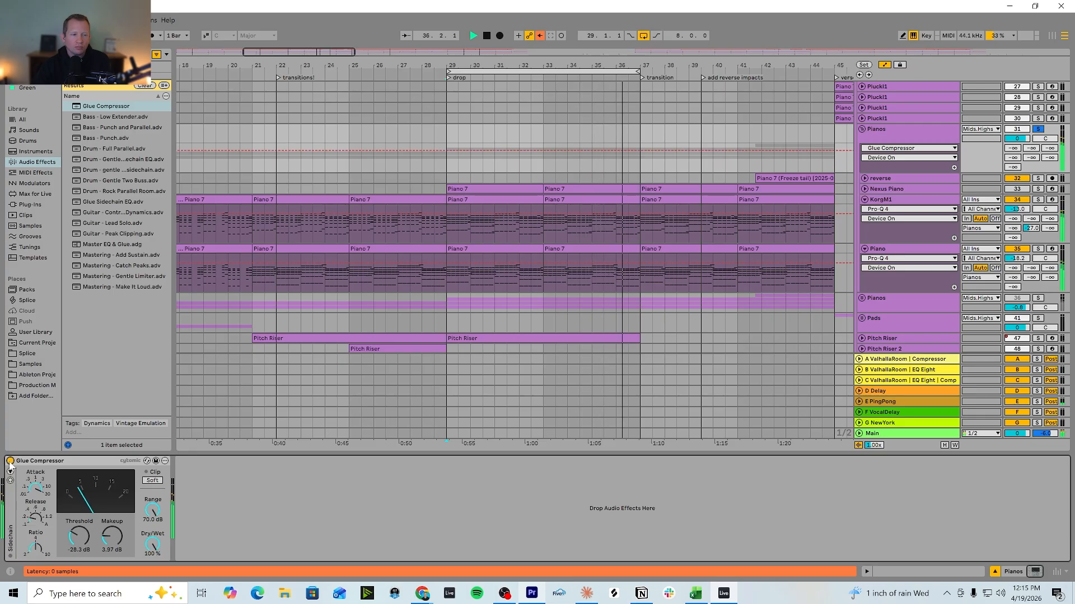
{"action": "key", "text": "space"}
Readjust the Pianos group's Glue Compressor to a threshold of about -29.8 dB and a makeup gain of about 3.6 dB
{"action": "left_click", "coordinate": [112, 537]}
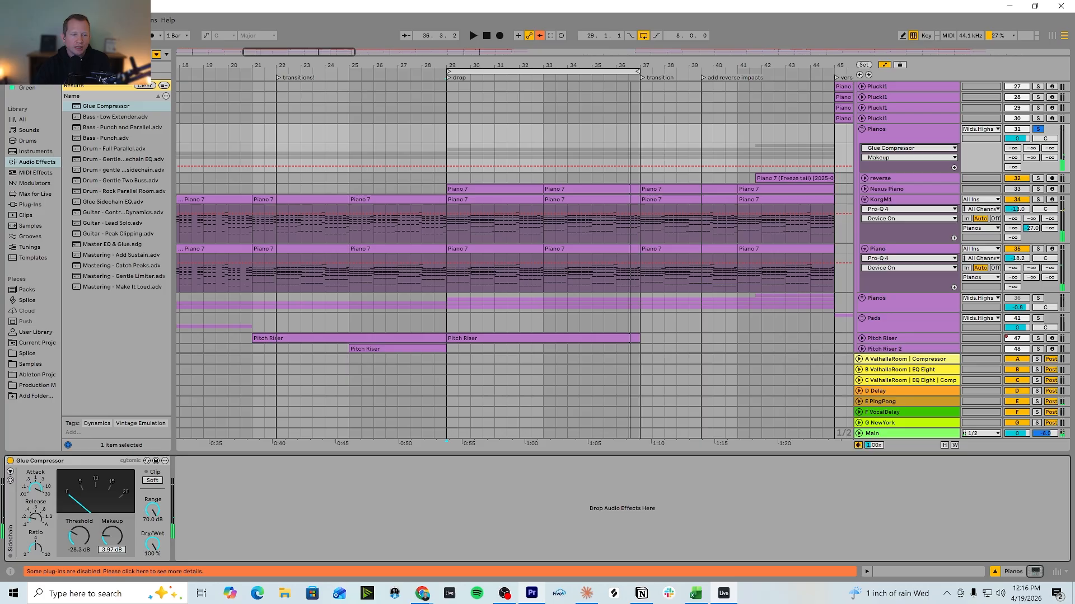
{"action": "left_click_drag", "start_coordinate": [112, 537], "coordinate": [79, 538]}
{"action": "left_click", "coordinate": [85, 549]}
{"action": "left_click", "coordinate": [100, 550]}
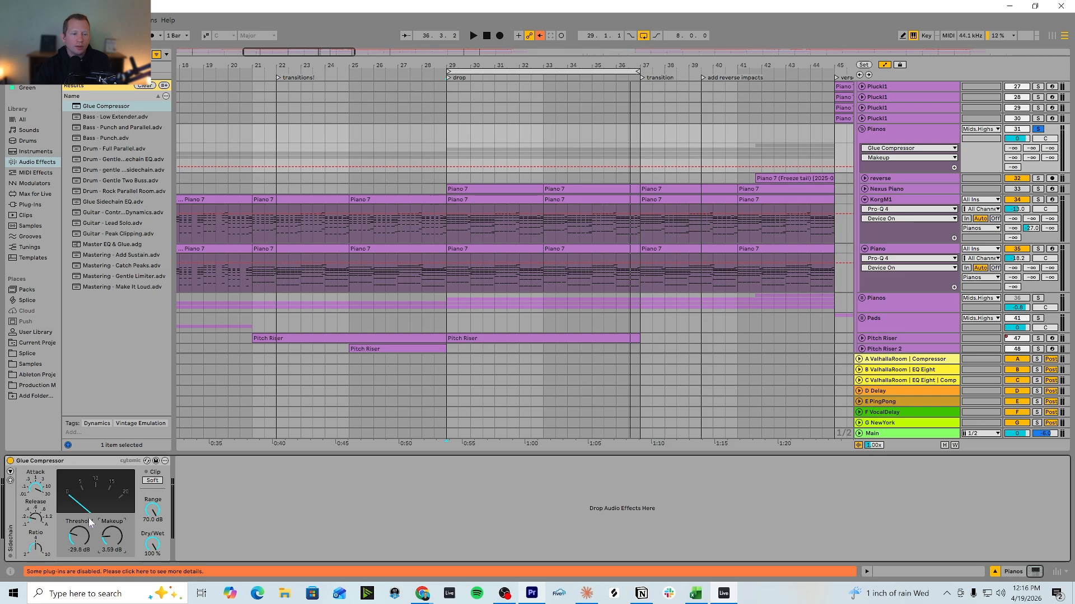
Play the drop from bar 29 and compare the Pianos group with the Glue Compressor bypassed and active
{"action": "left_click", "coordinate": [10, 461]}
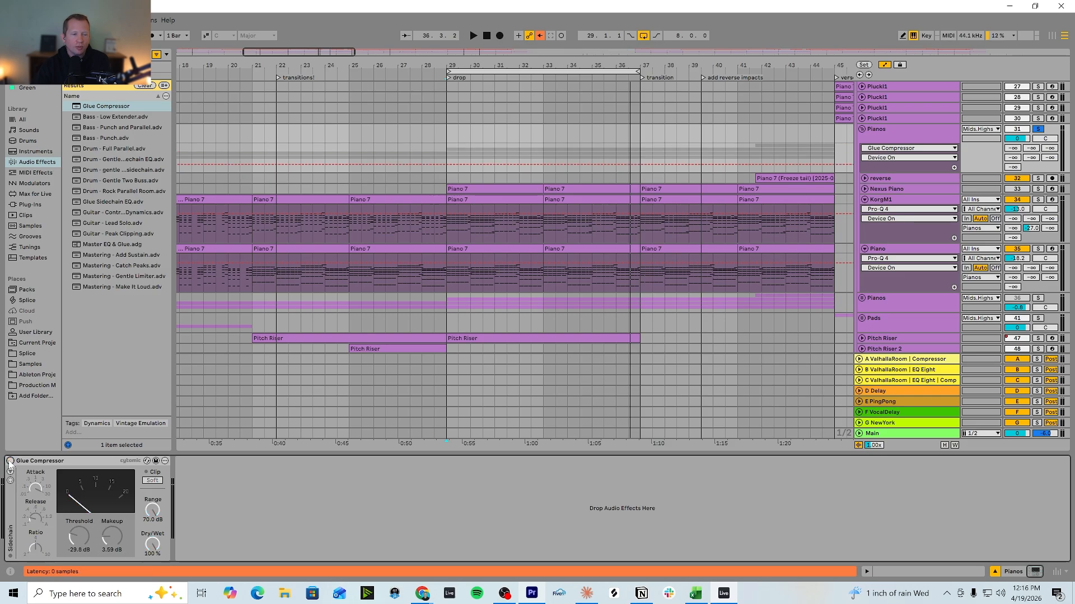
{"action": "key", "text": "space"}
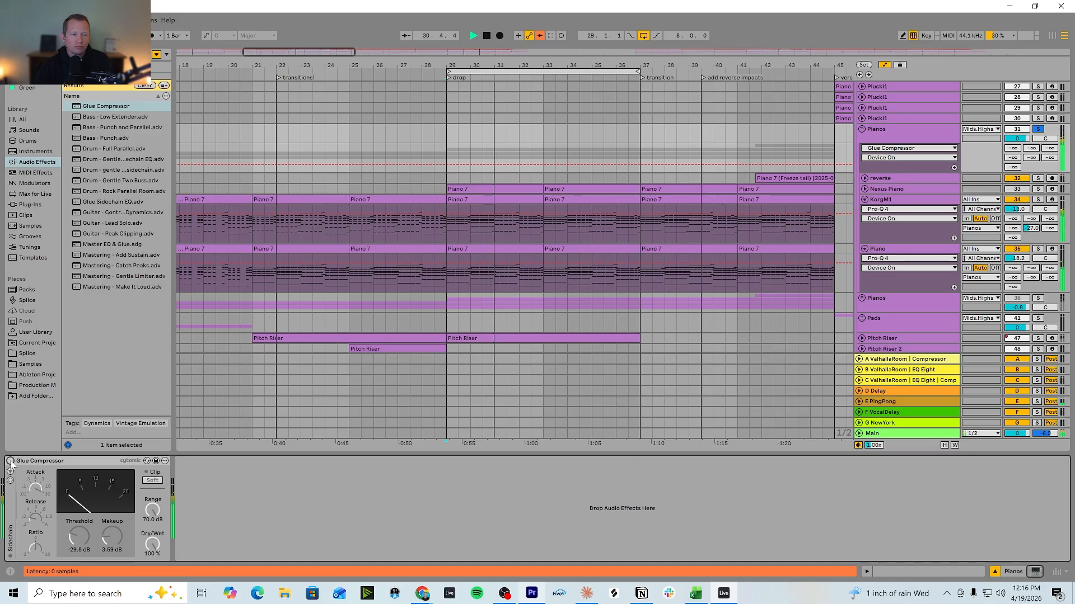
{"action": "key", "text": "space"}
{"action": "left_click", "coordinate": [10, 461]}
{"action": "key", "text": "space"}
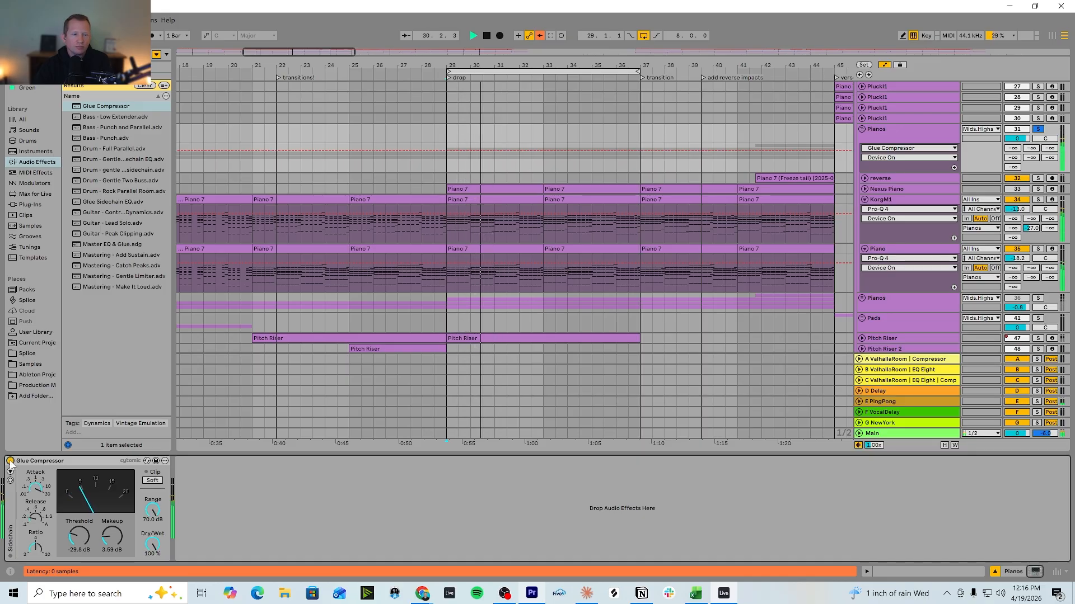
{"action": "left_click", "coordinate": [10, 460]}
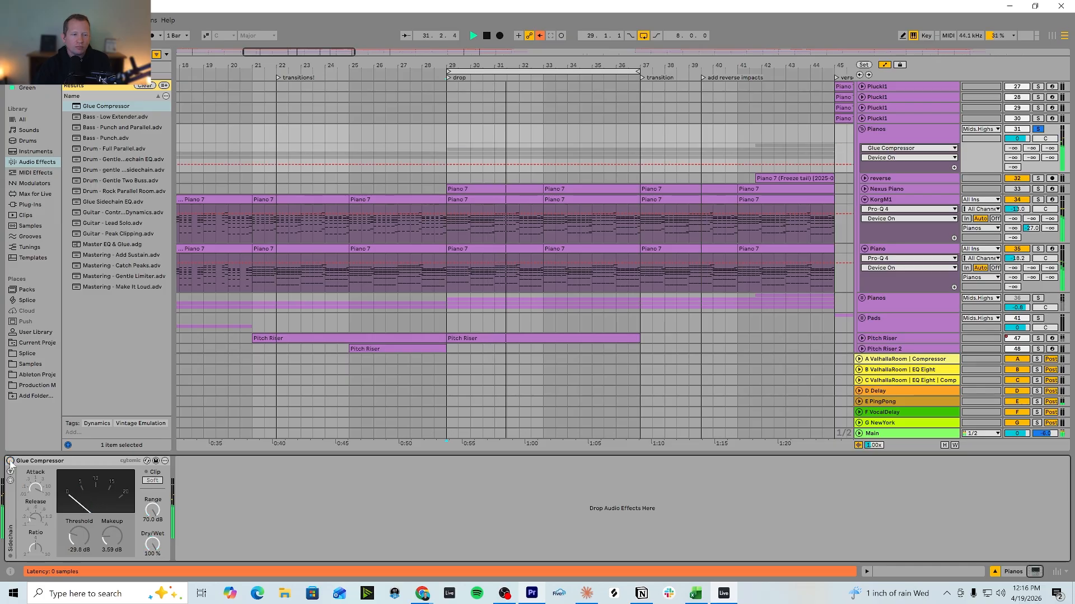
{"action": "left_click", "coordinate": [10, 461]}
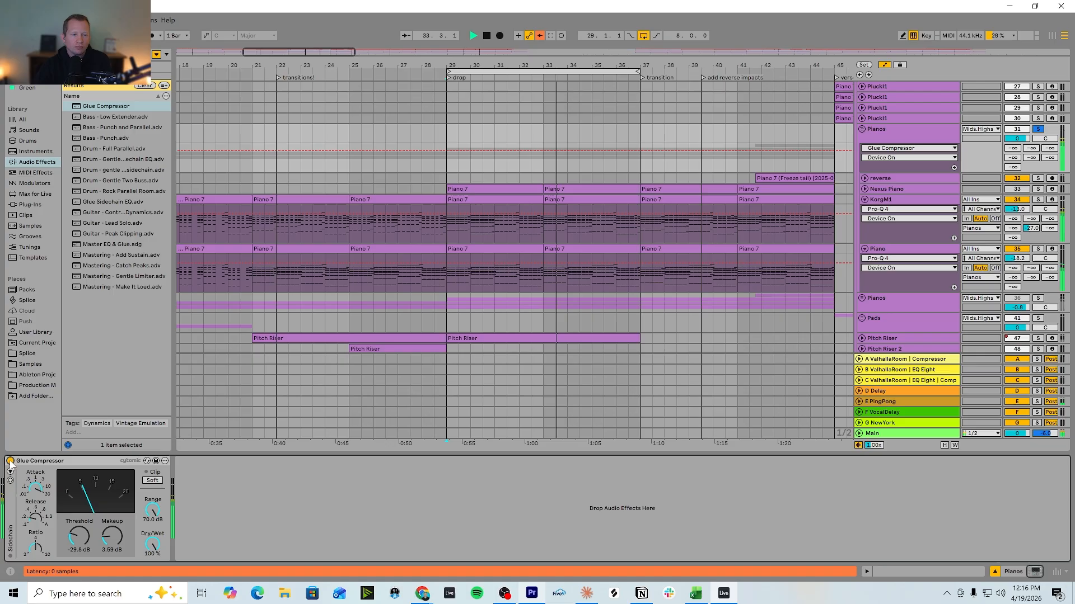
{"action": "left_click", "coordinate": [11, 460]}
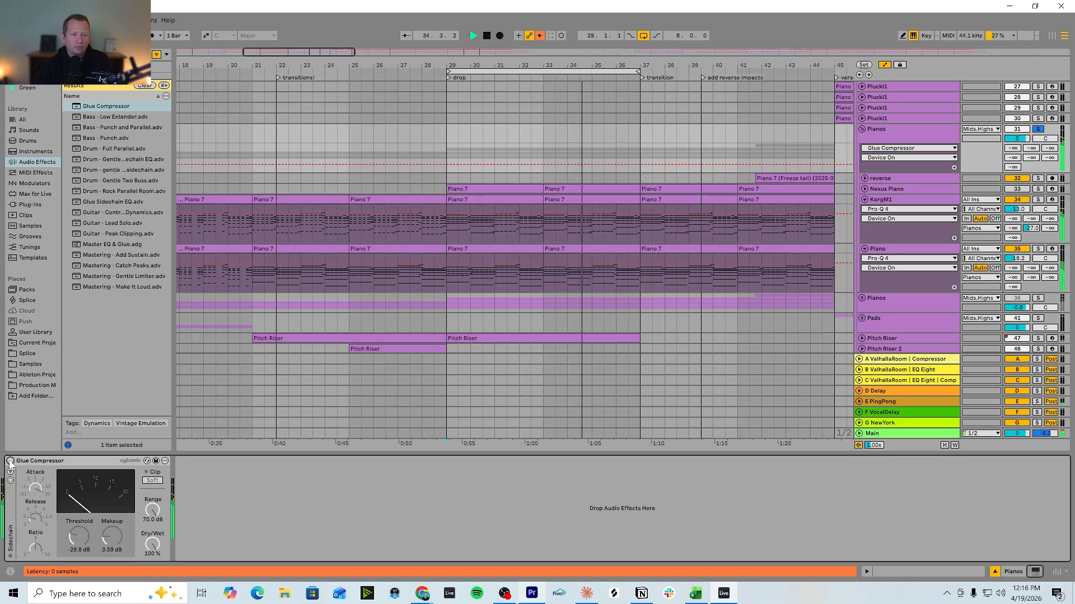
{"action": "left_click", "coordinate": [11, 461]}
Raise the makeup gain to about 4.8 dB, compare bypassed and compressed sound once more, and stop playback with the compressor on
{"action": "left_click_drag", "start_coordinate": [119, 549], "coordinate": [119, 541]}
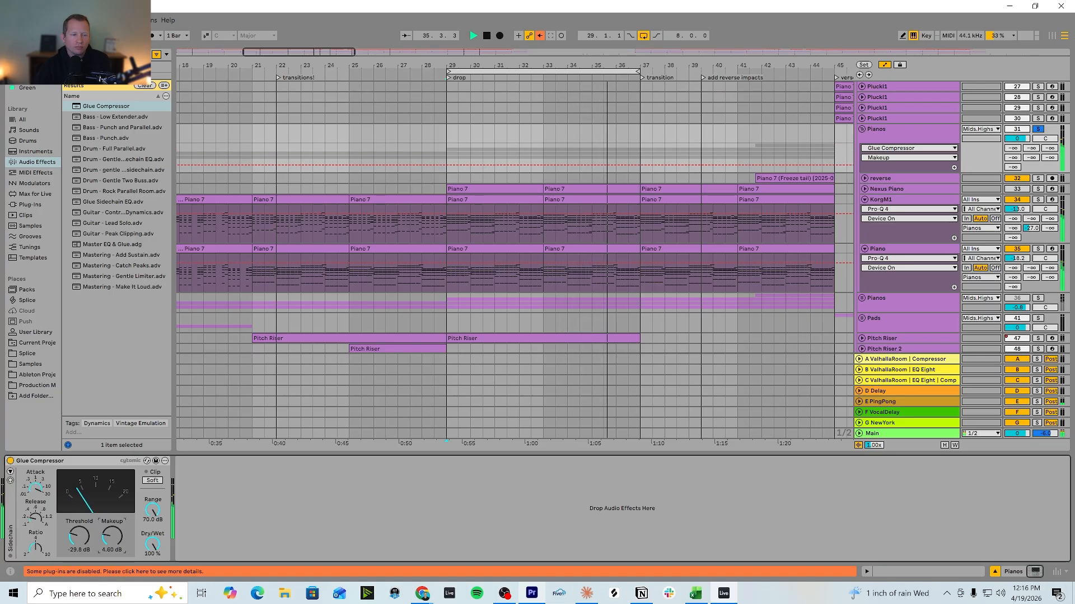
{"action": "left_click", "coordinate": [10, 461]}
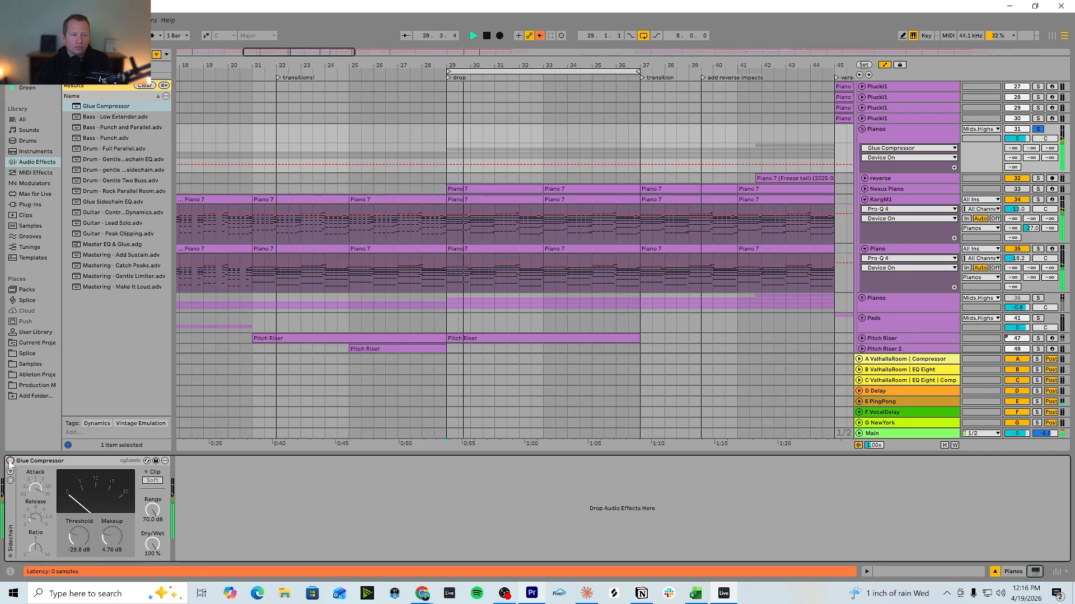
{"action": "left_click", "coordinate": [11, 461]}
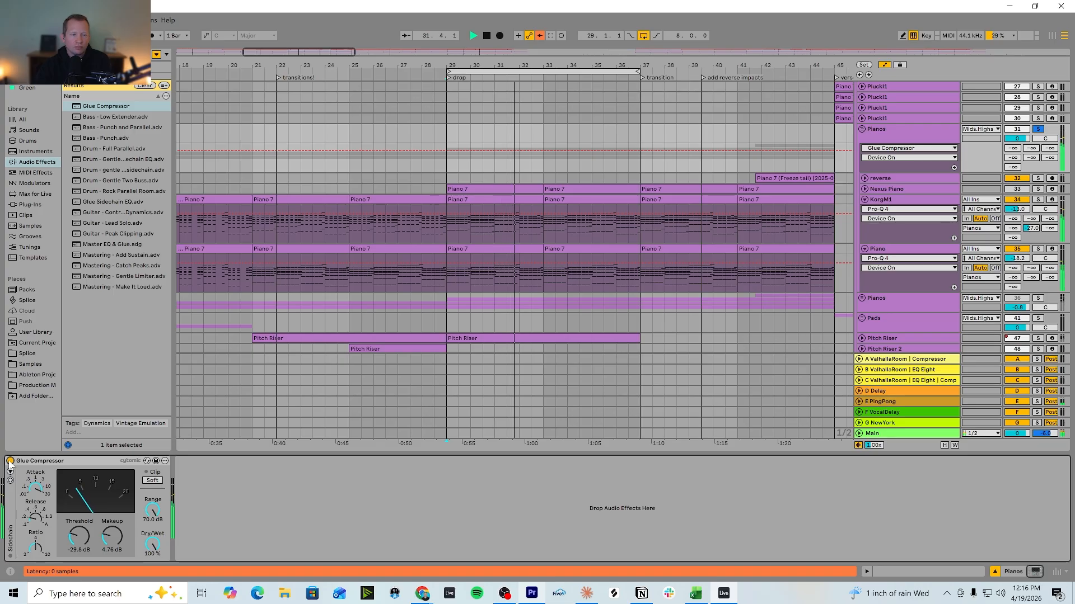
{"action": "key", "text": "space"}
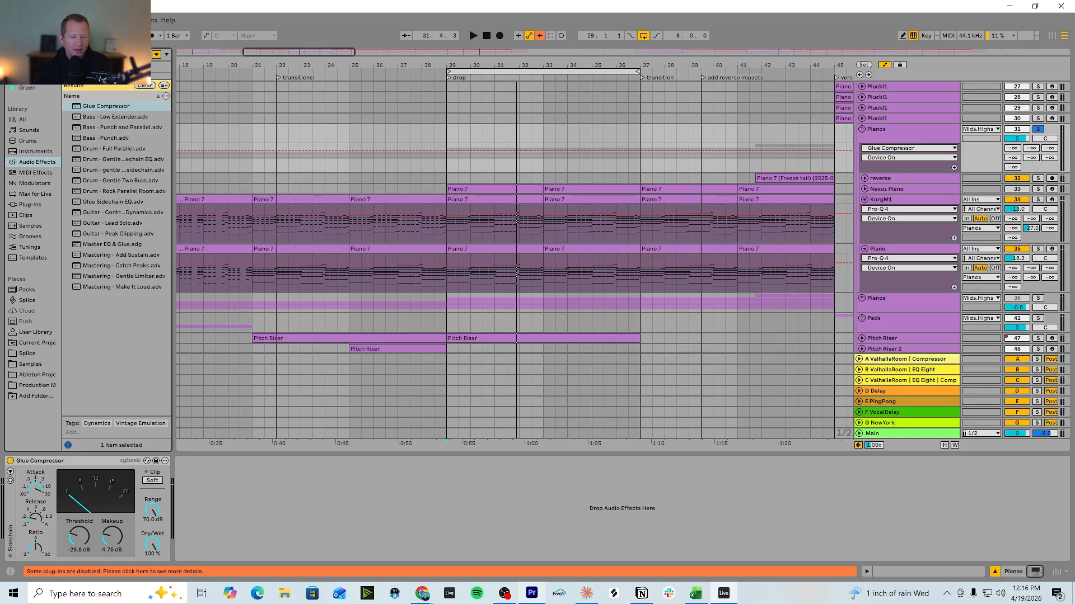
Add an EQ Eight after the Glue Compressor on the Pianos group and set its mode to M/S
{"action": "type", "text": "eq"}
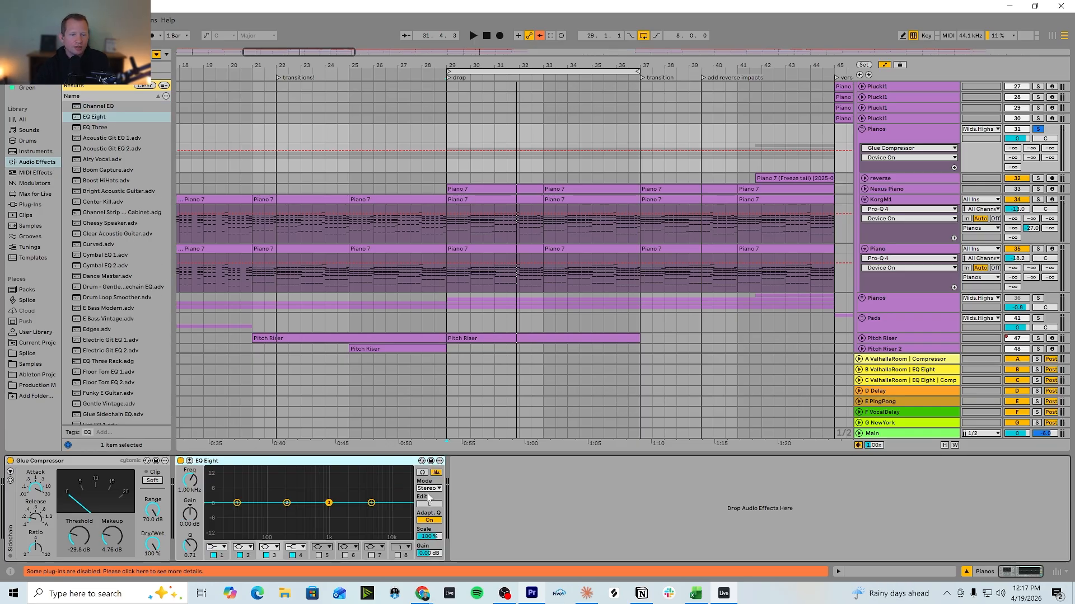
{"action": "left_click", "coordinate": [436, 489]}
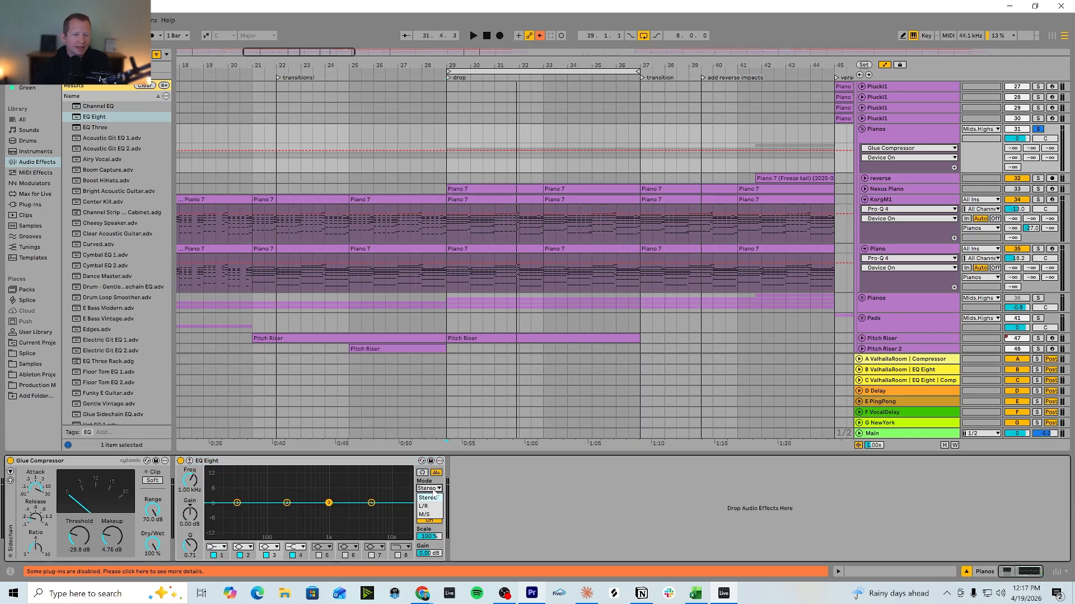
{"action": "left_click", "coordinate": [424, 514]}
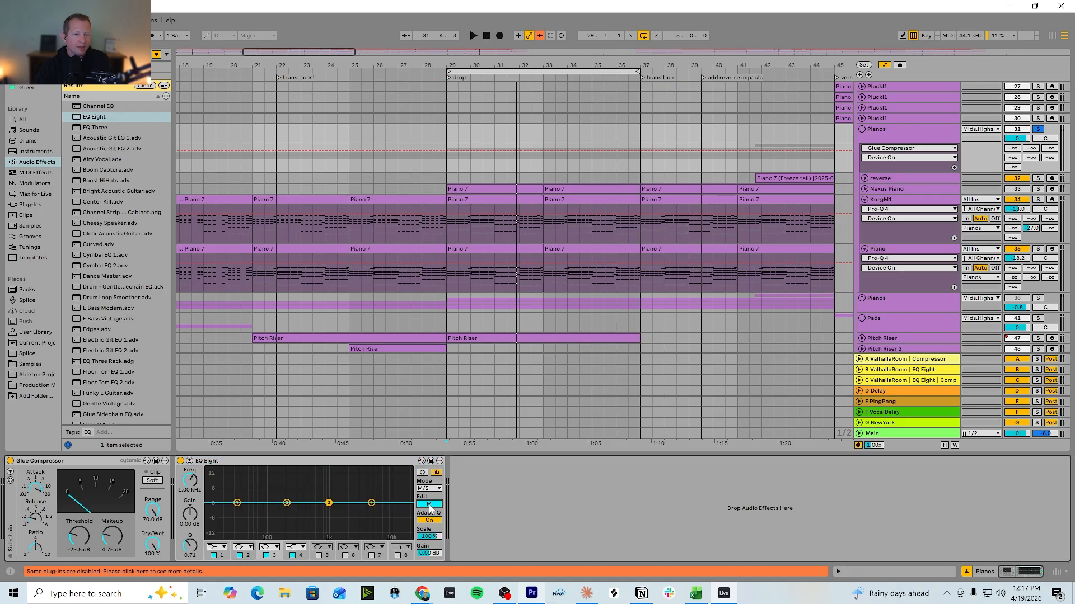
Make EQ Eight's band 1 a low cut at about 38 Hz on the mid channel and enable a band 1 low cut on the side channel
{"action": "left_click", "coordinate": [220, 549]}
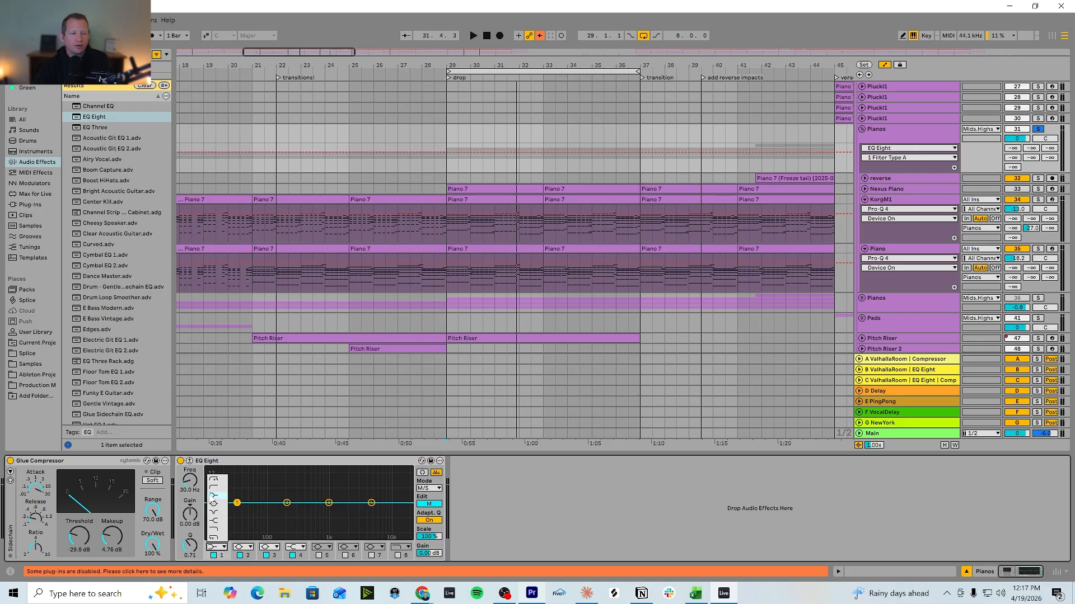
{"action": "left_click", "coordinate": [213, 496]}
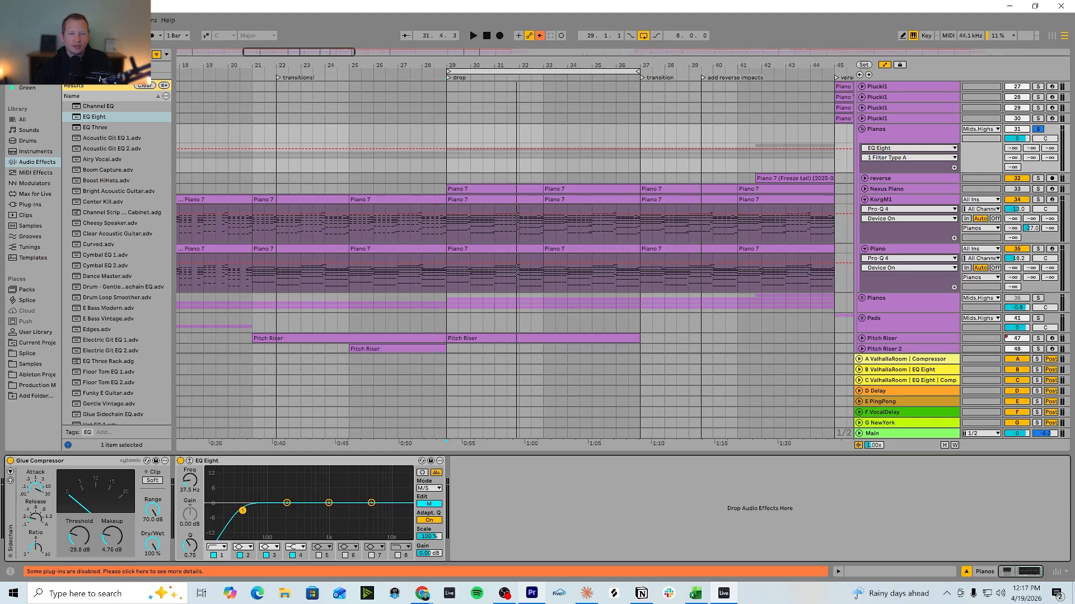
{"action": "left_click", "coordinate": [424, 505]}
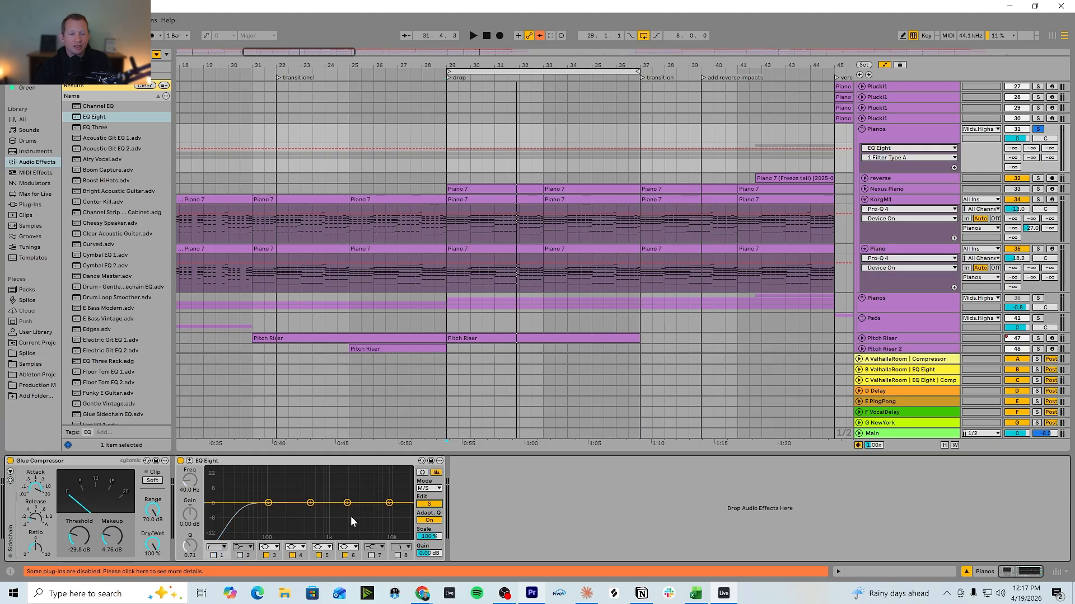
{"action": "left_click", "coordinate": [213, 555]}
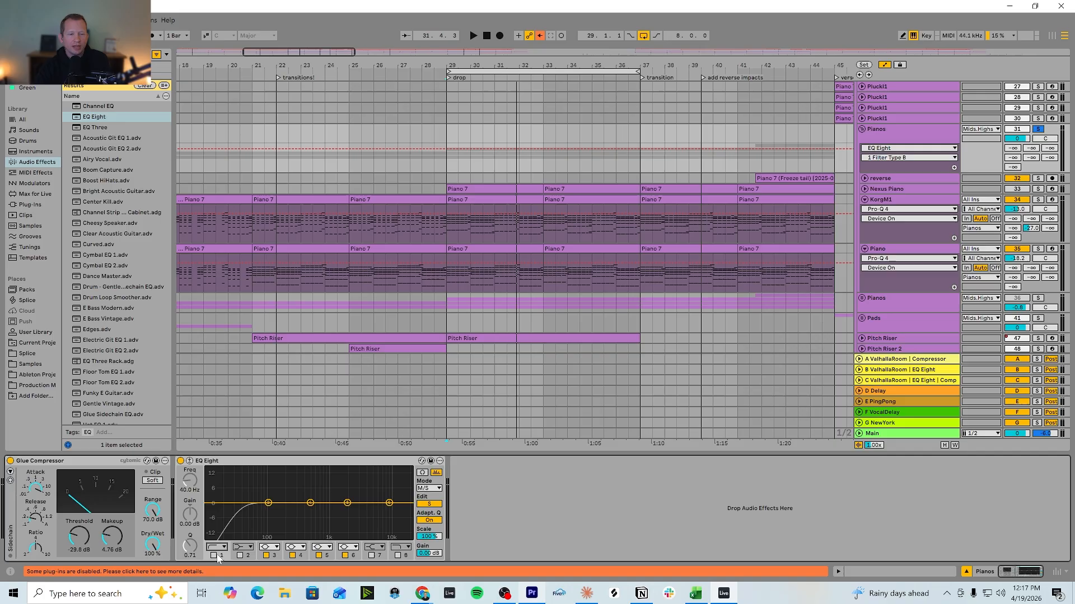
{"action": "left_click", "coordinate": [214, 555]}
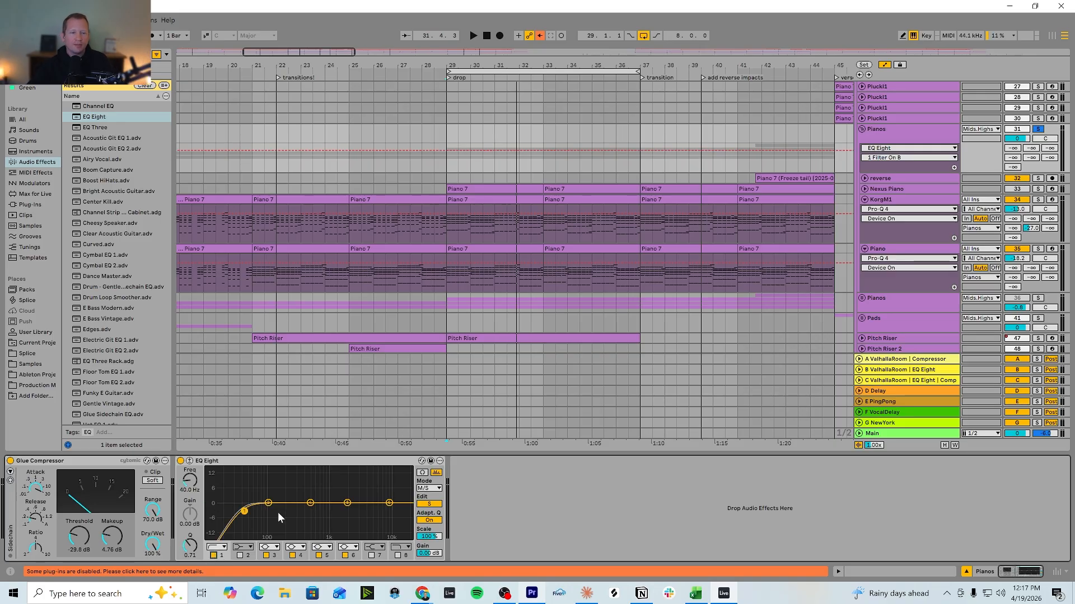
Raise the side channel's low cut to about 323 Hz while the pianos play, and stop playback
{"action": "key", "text": "space"}
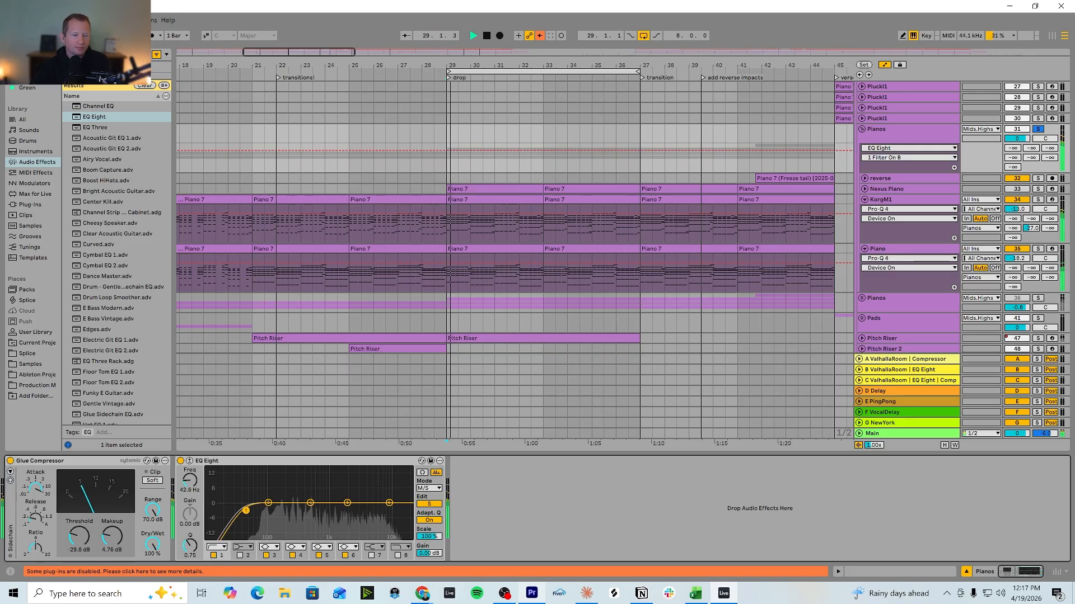
{"action": "left_click_drag", "start_coordinate": [244, 511], "coordinate": [300, 513]}
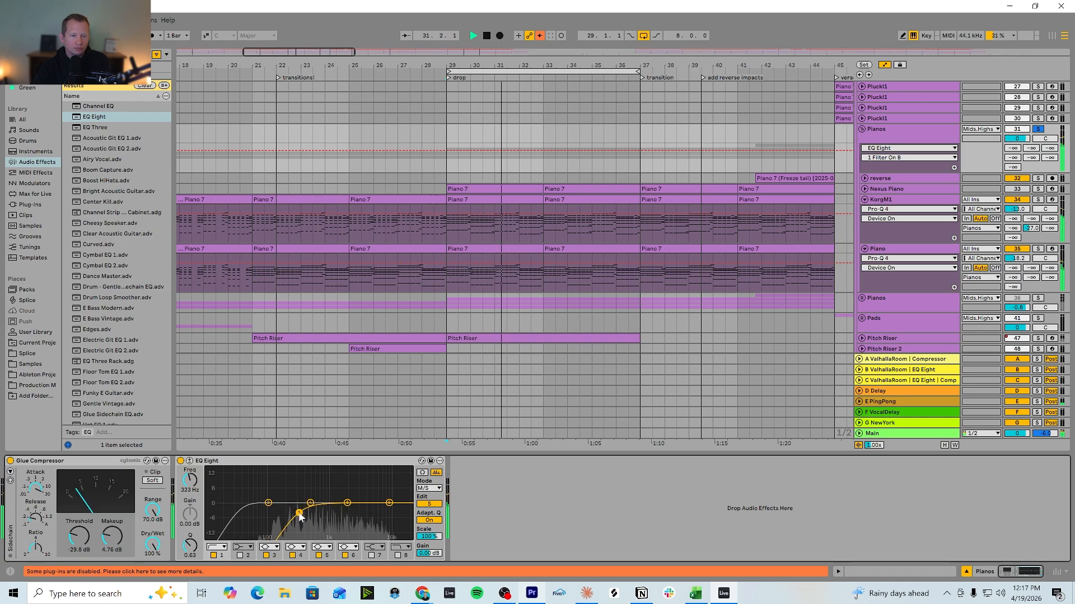
{"action": "key", "text": "space"}
Boost the mid channel by about 1.6 dB around 114 Hz with an EQ Eight bell band during playback
{"action": "left_click", "coordinate": [429, 504]}
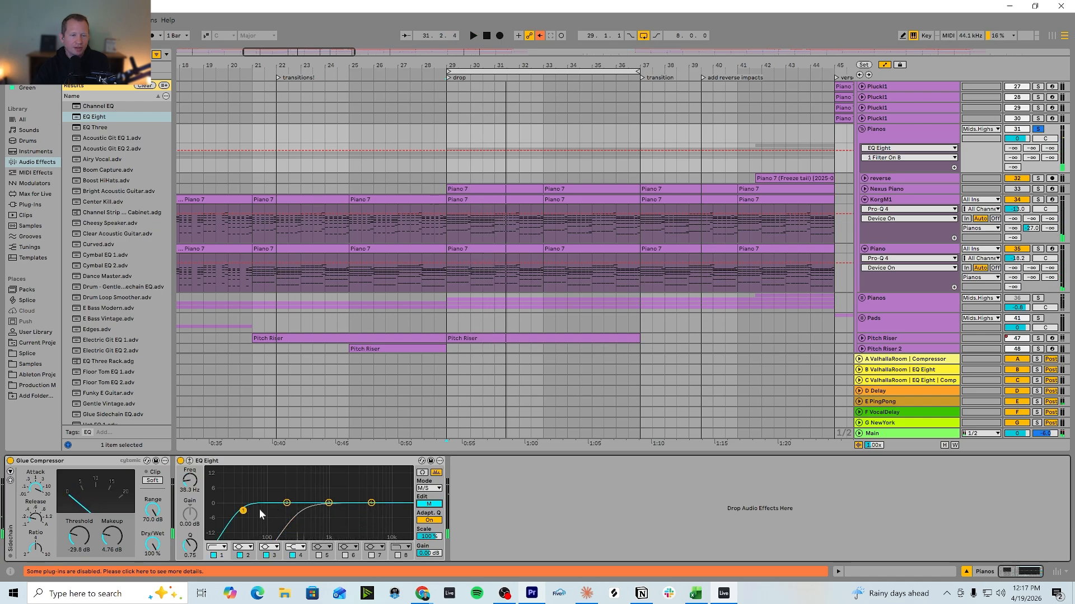
{"action": "key", "text": "space"}
{"action": "left_click_drag", "start_coordinate": [286, 503], "coordinate": [274, 499]}
{"action": "key", "text": "space"}
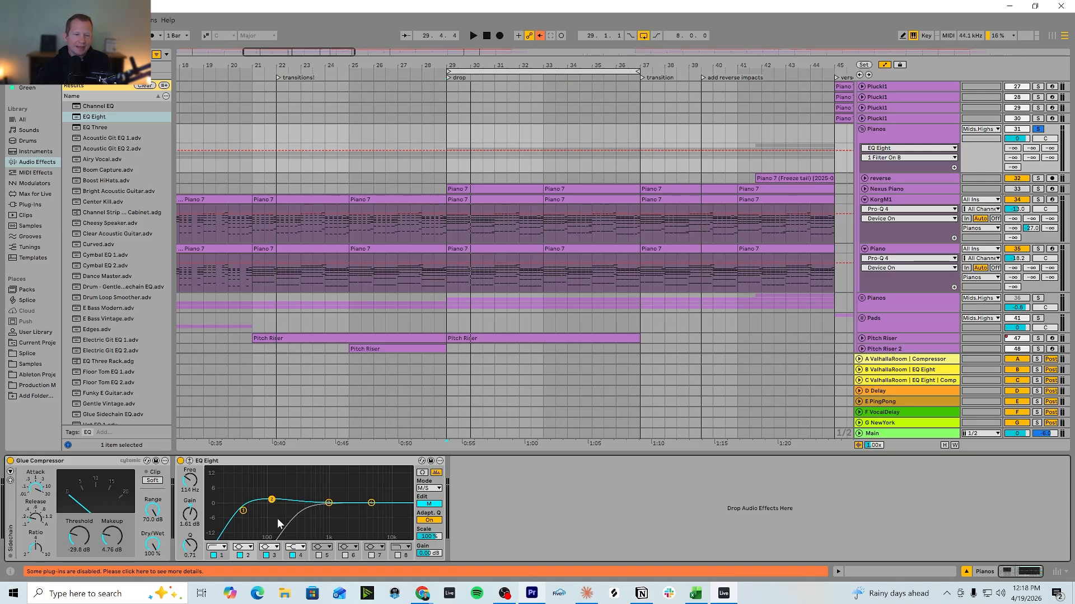
Boost the side channel by about 5.3 dB around 7.58 kHz with a wide EQ Eight bell band and audition it
{"action": "left_click", "coordinate": [436, 504]}
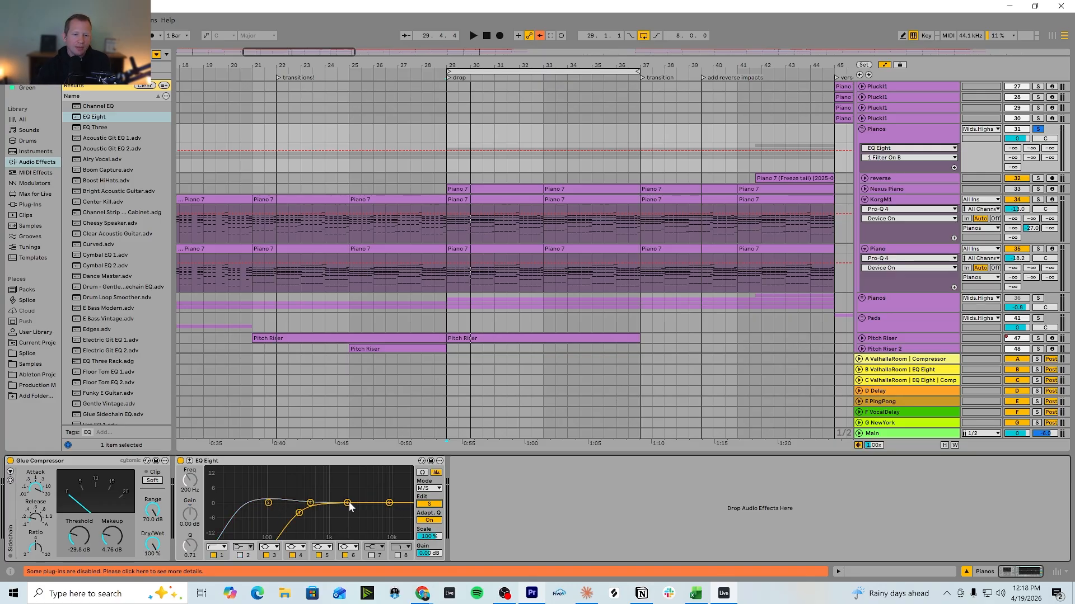
{"action": "left_click_drag", "start_coordinate": [348, 503], "coordinate": [382, 491]}
{"action": "key", "text": "space"}
{"action": "key", "text": "space"}
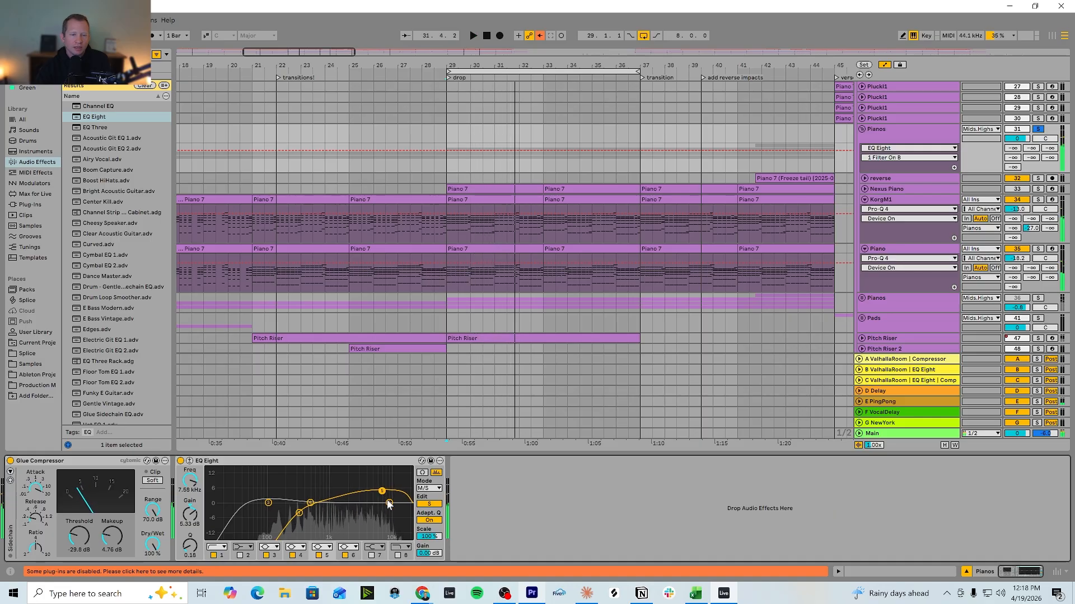
{"action": "left_click", "coordinate": [299, 513]}
Cut the mid channel by about 5 dB around 278 Hz and raise its low cut slightly while the pianos play
{"action": "left_click", "coordinate": [420, 504]}
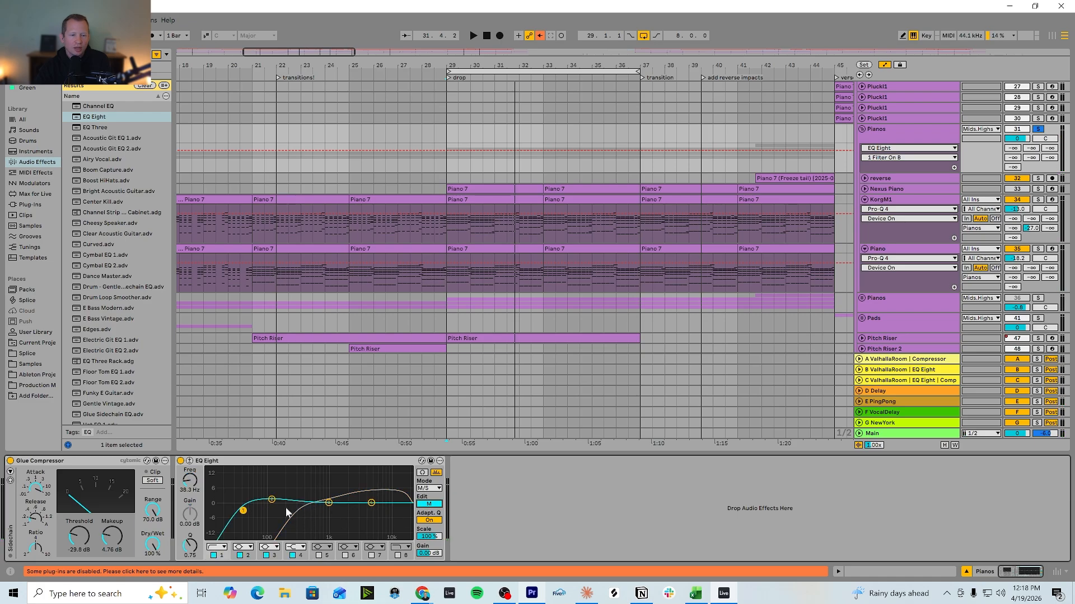
{"action": "left_click_drag", "start_coordinate": [328, 504], "coordinate": [293, 515]}
{"action": "key", "text": "space"}
{"action": "left_click", "coordinate": [243, 511]}
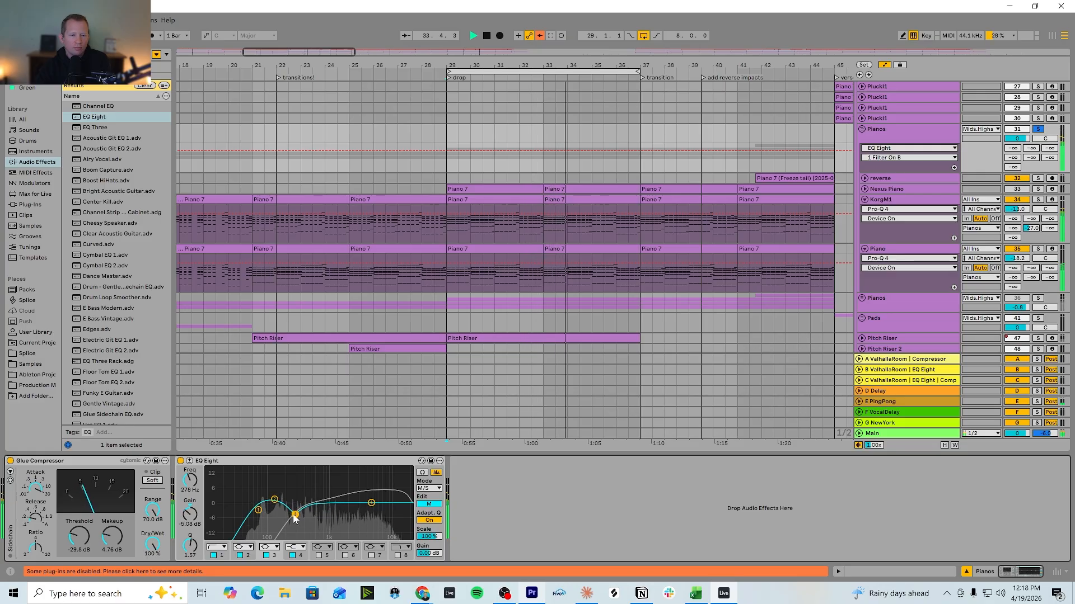
{"action": "key", "text": "space"}
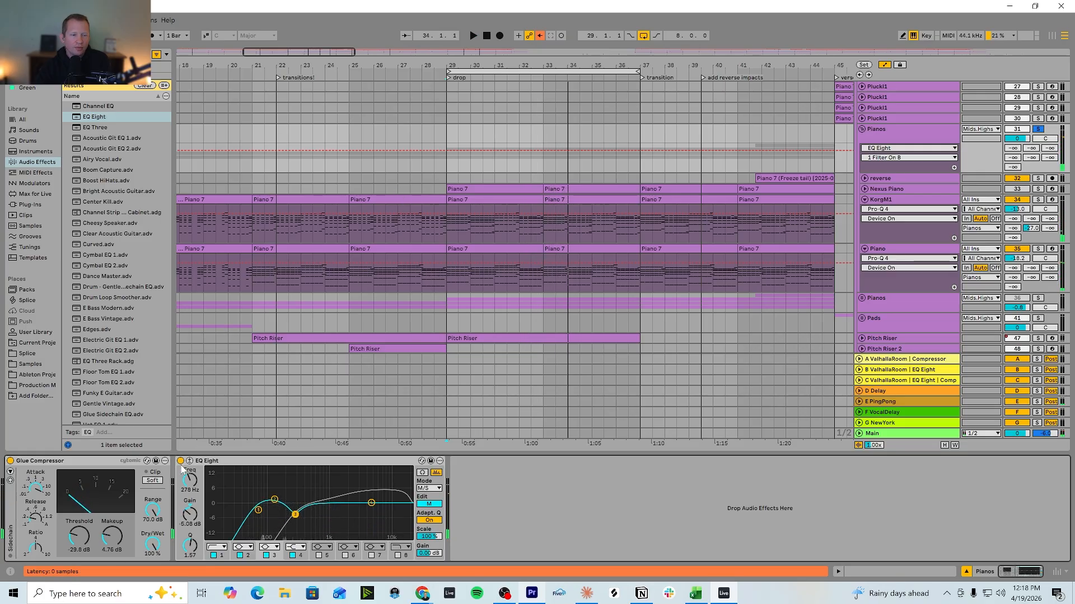
Compare the pianos with EQ Eight bypassed and re-enabled during playback
{"action": "left_click", "coordinate": [181, 461]}
{"action": "key", "text": "space"}
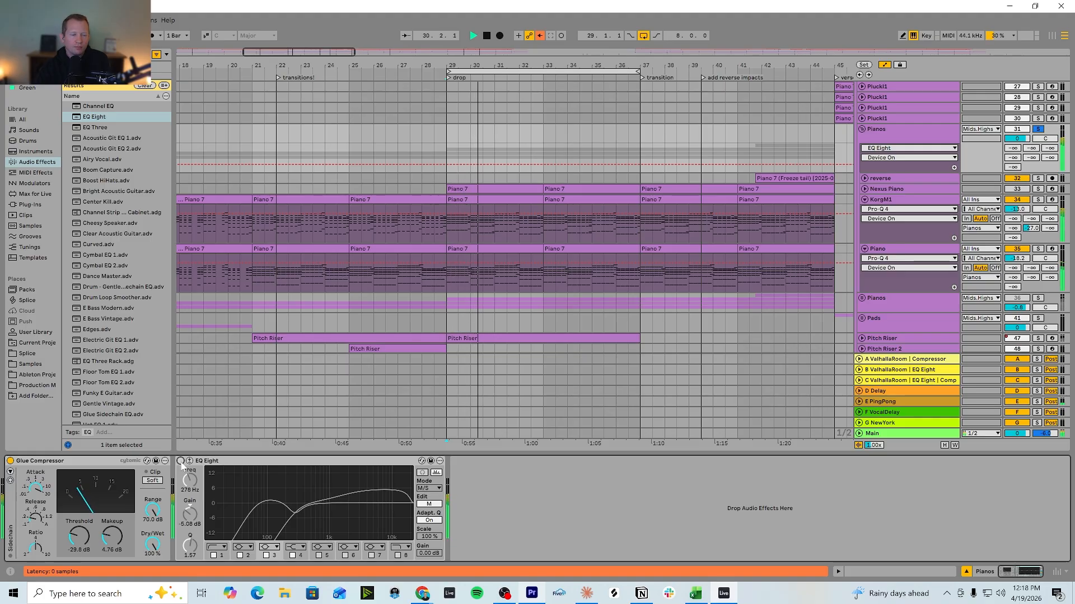
{"action": "left_click", "coordinate": [180, 462]}
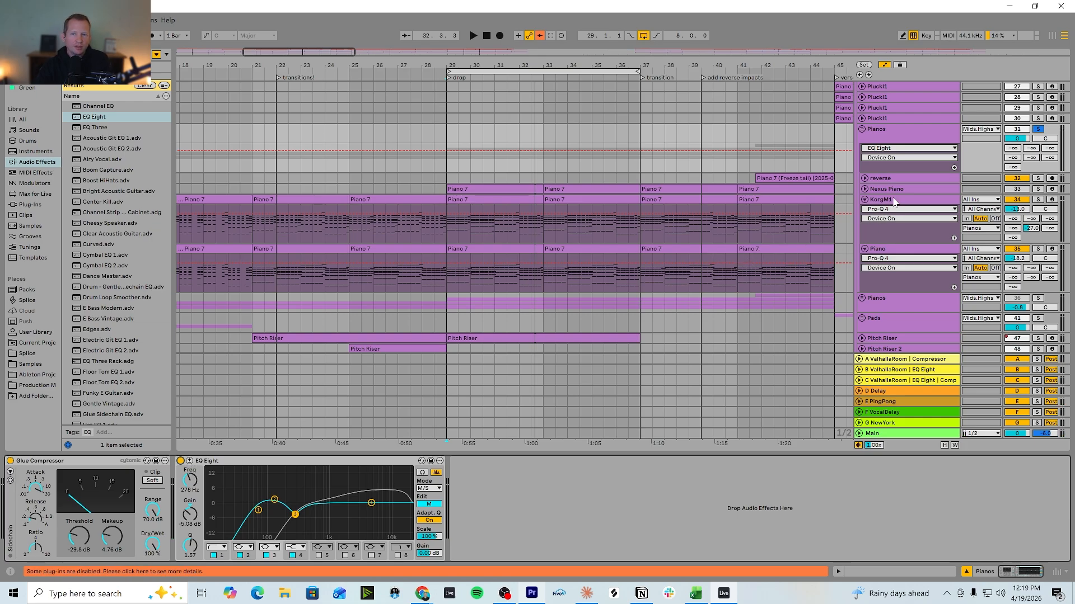
Review the device chains of the Piano and KorgM1 tracks against the Pianos group's chain, and collapse the KorgM1 track
{"action": "left_click", "coordinate": [894, 201]}
{"action": "left_click", "coordinate": [887, 253]}
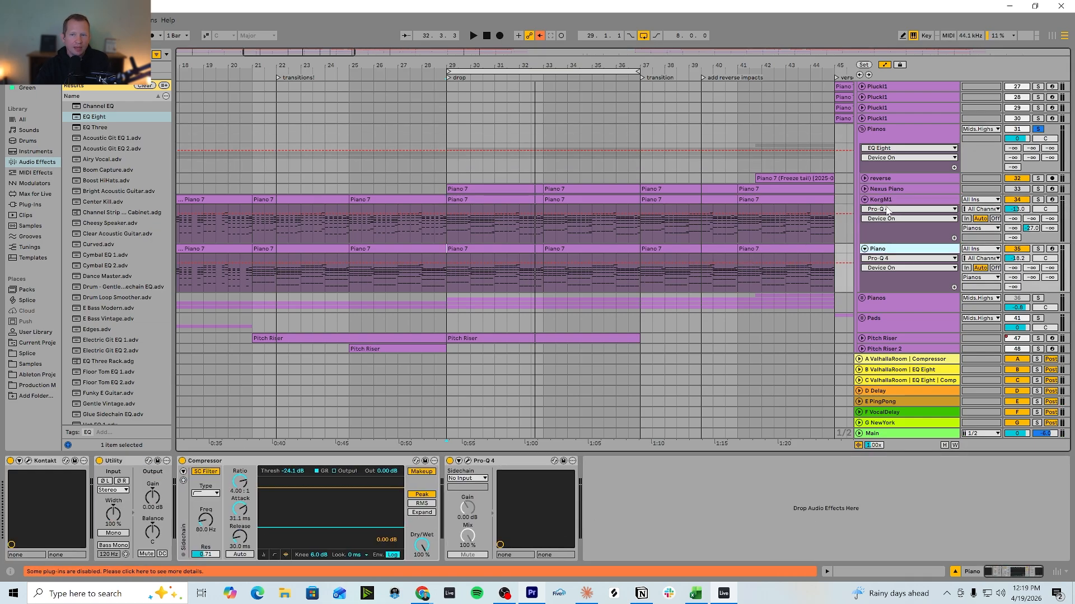
{"action": "left_click", "coordinate": [888, 202]}
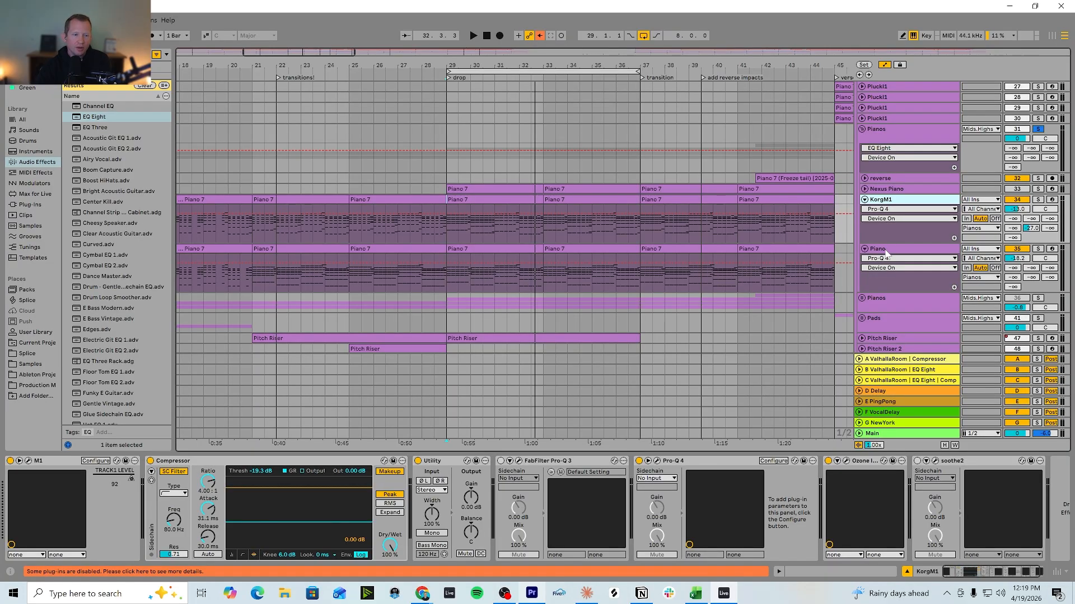
{"action": "left_click", "coordinate": [895, 141]}
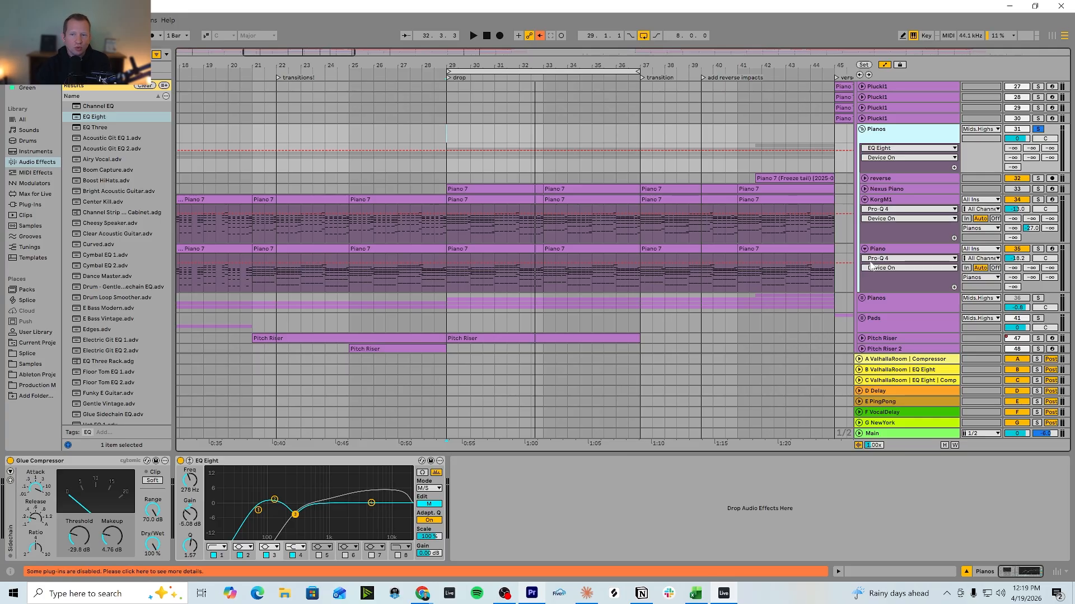
{"action": "left_click", "coordinate": [890, 252]}
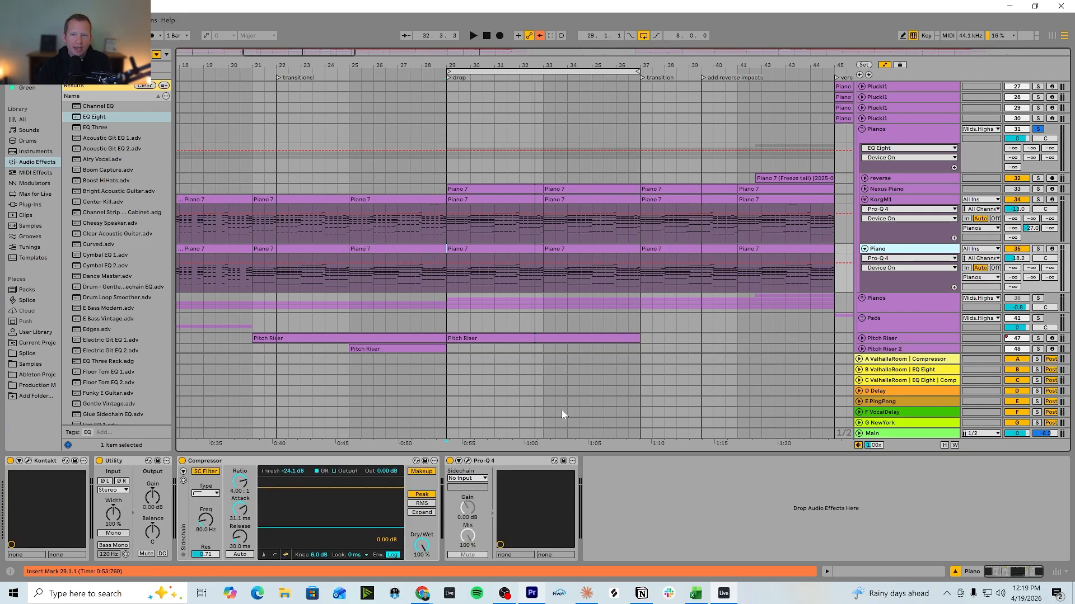
{"action": "left_click", "coordinate": [897, 205]}
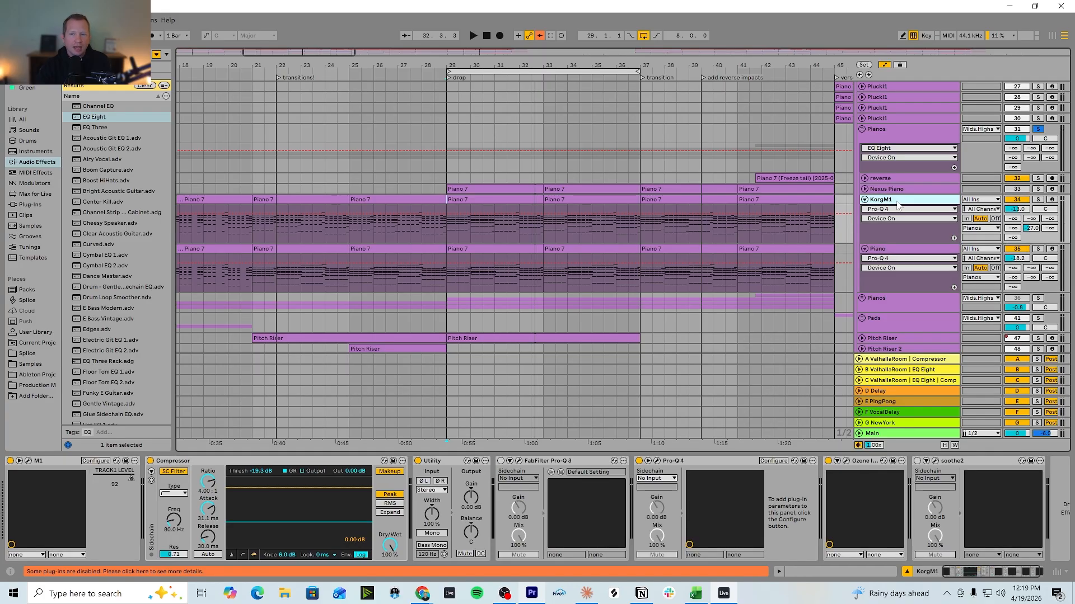
{"action": "left_click", "coordinate": [865, 200]}
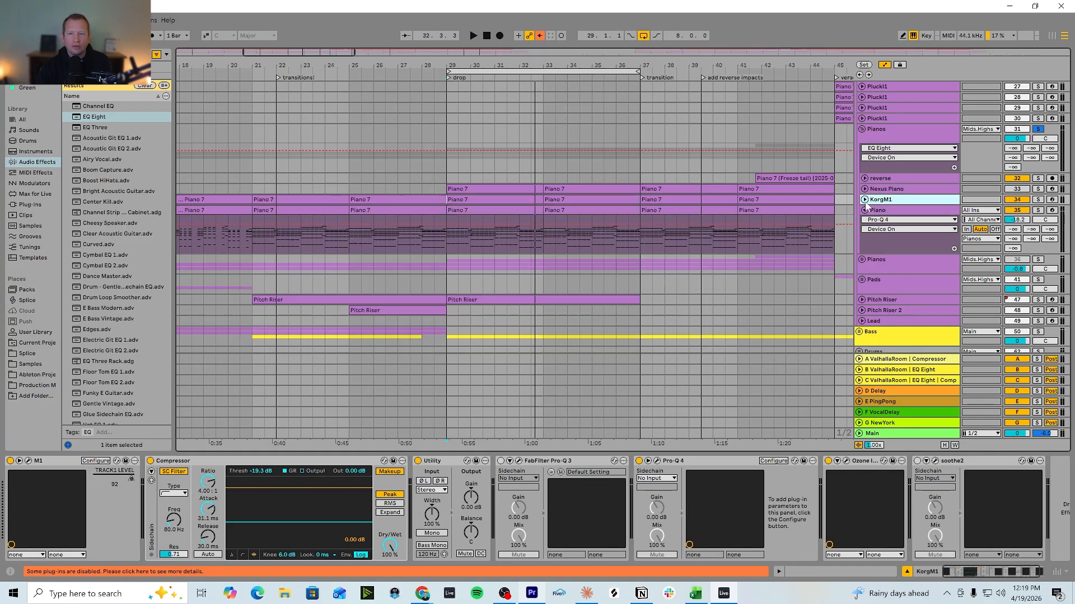
{"action": "left_click", "coordinate": [890, 136]}
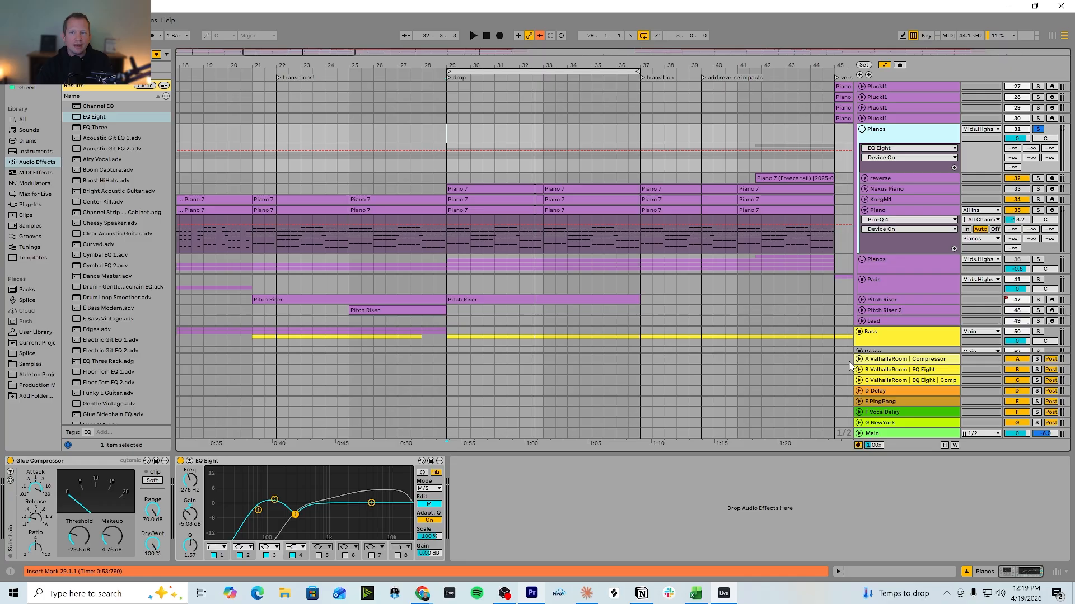
Collapse the Pianos group, then select and solo the parent Mids.Highs group
{"action": "scroll", "coordinate": [898, 256], "scroll_direction": "up", "scroll_amount": 2}
{"action": "left_click", "coordinate": [863, 163]}
{"action": "scroll", "coordinate": [873, 157], "scroll_direction": "up", "scroll_amount": 3}
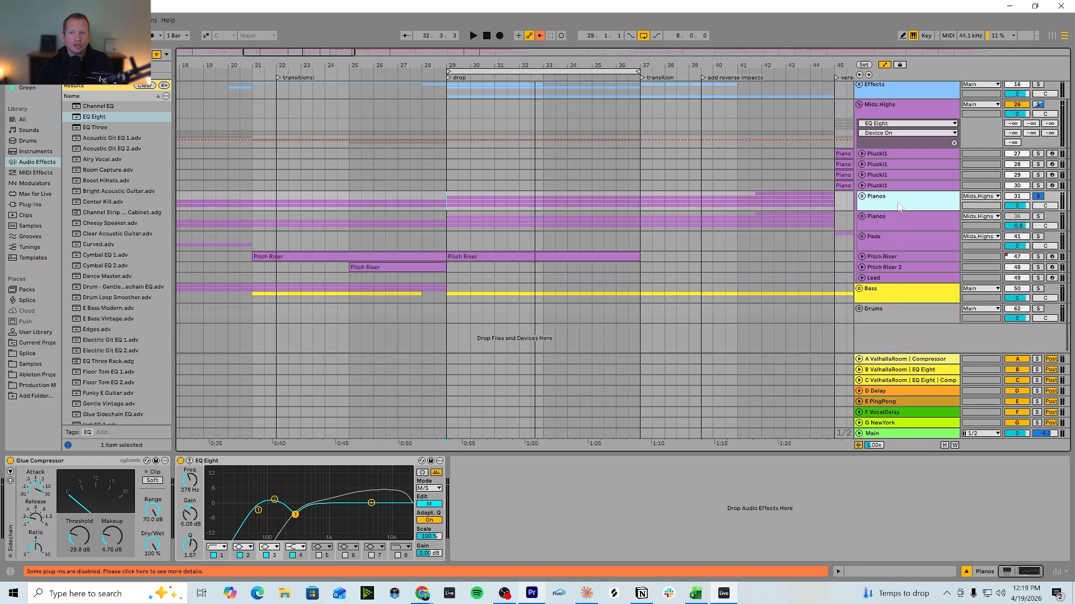
{"action": "left_click", "coordinate": [887, 135]}
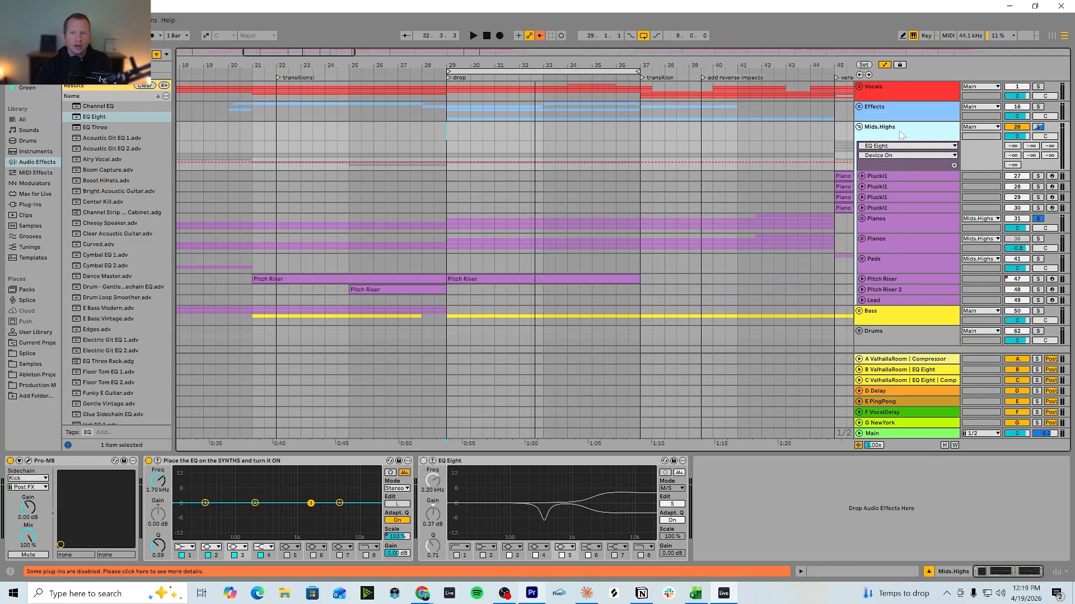
{"action": "left_click", "coordinate": [1039, 128]}
Set band 1's high crossover to about 200 Hz in the Mids.Highs group's Pro-MB, audition it, and close the plug-in window
{"action": "left_click", "coordinate": [28, 460]}
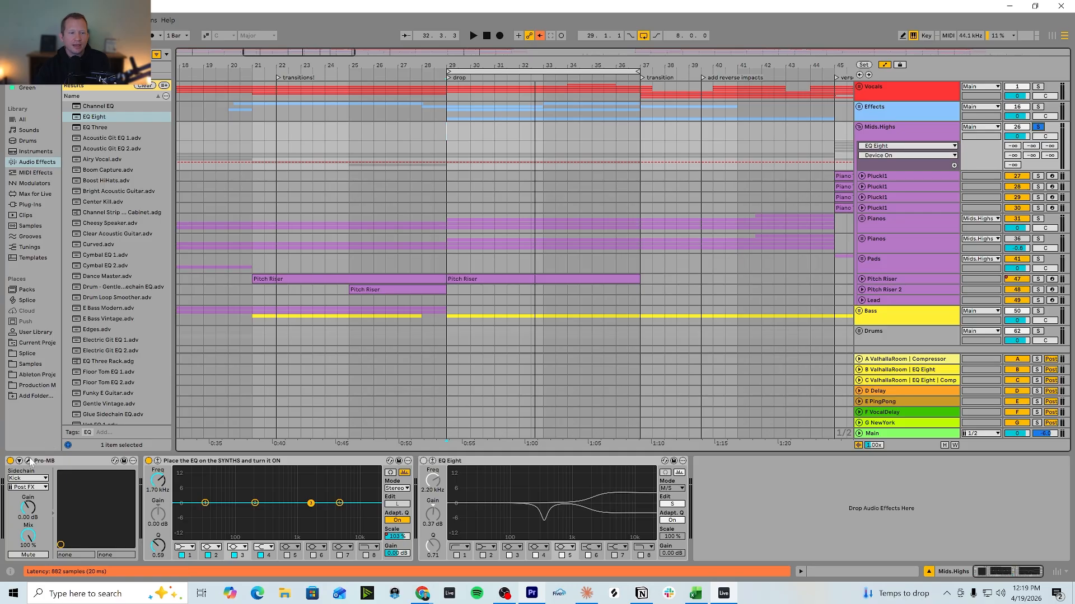
{"action": "left_click_drag", "start_coordinate": [374, 224], "coordinate": [389, 223]}
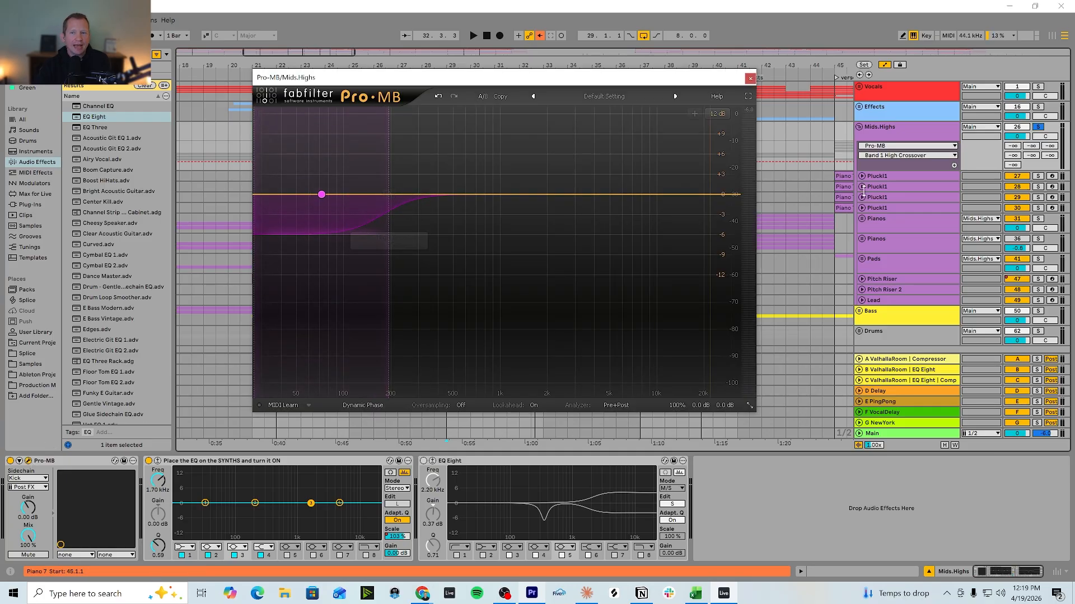
{"action": "key", "text": "space"}
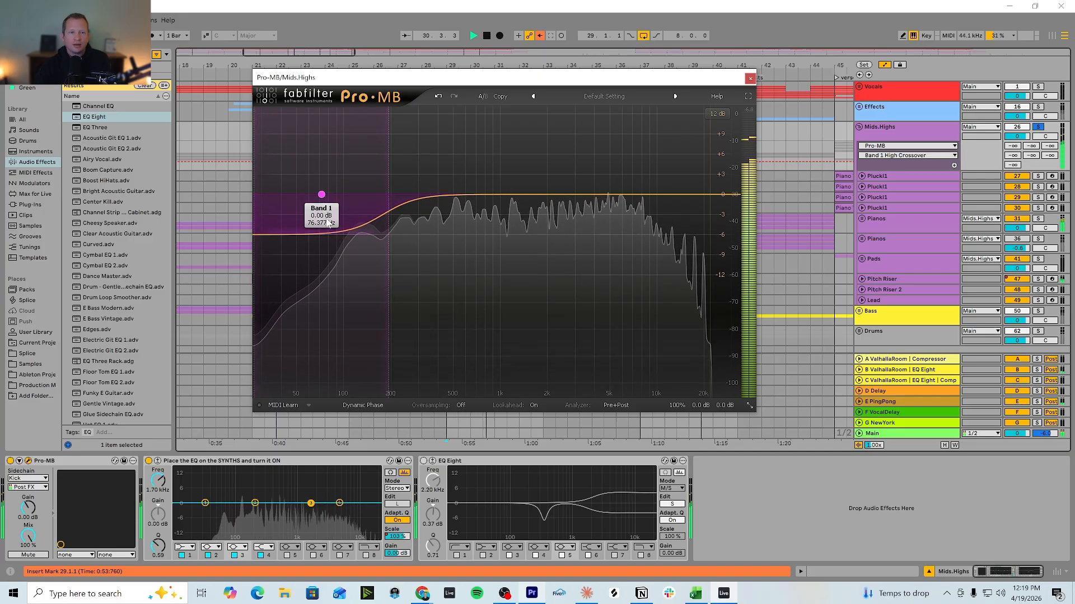
{"action": "key", "text": "space"}
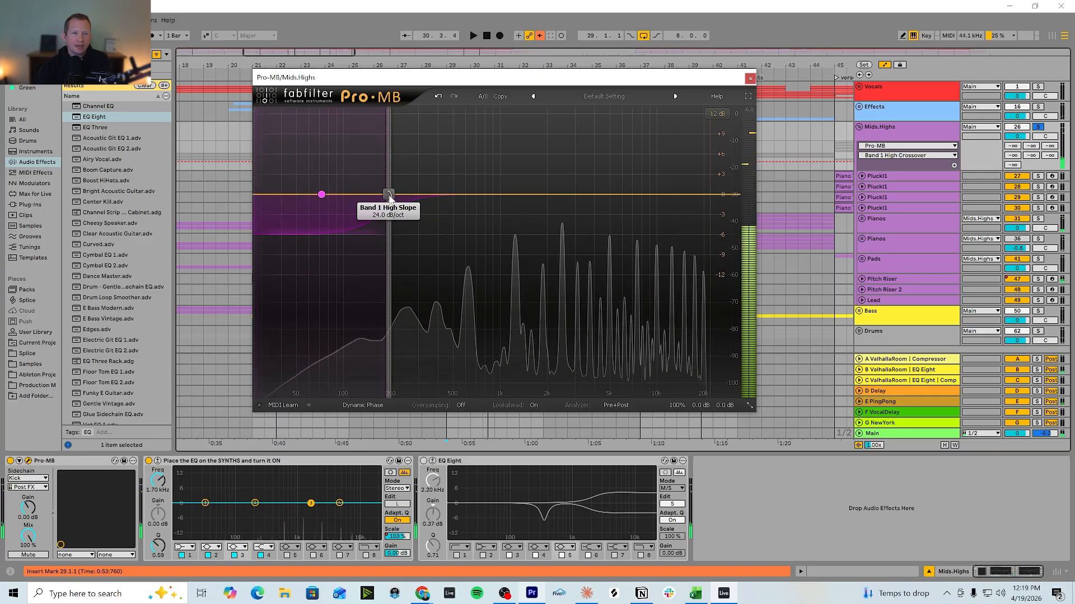
{"action": "left_click_drag", "start_coordinate": [388, 196], "coordinate": [392, 195]}
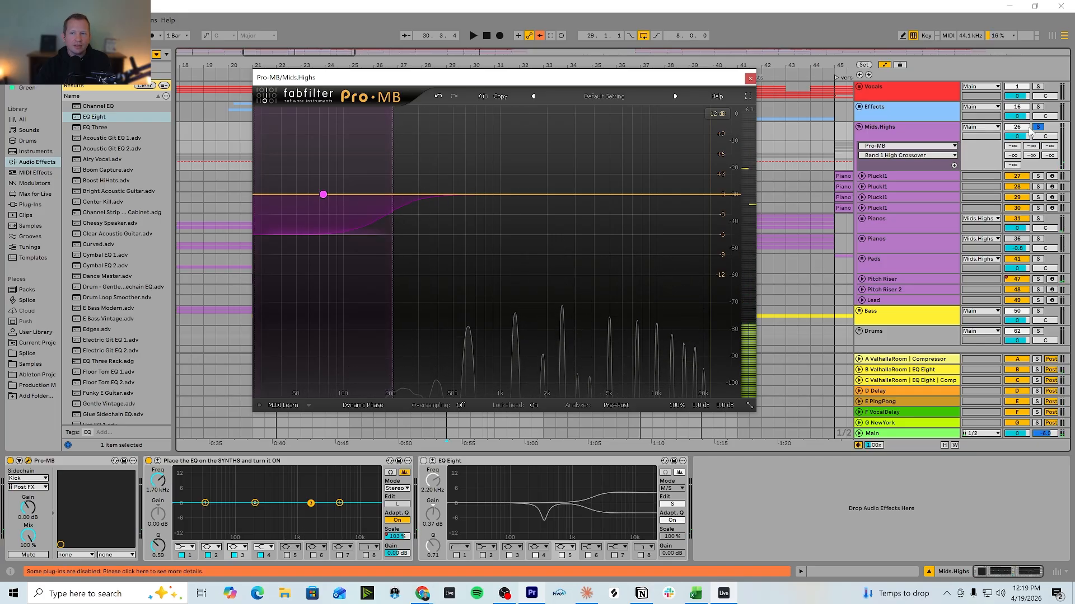
{"action": "left_click", "coordinate": [750, 79]}
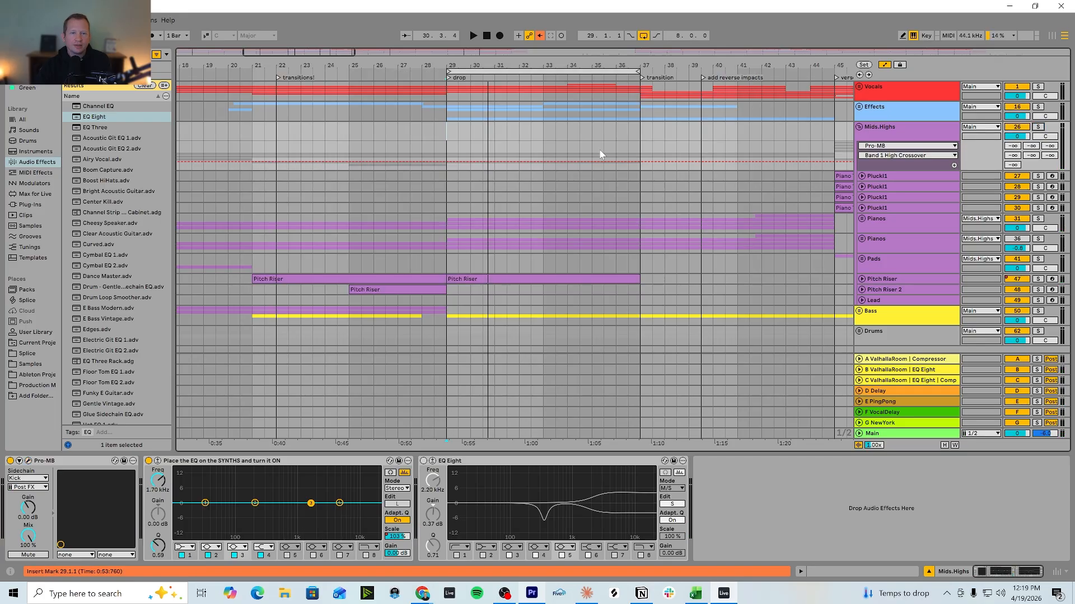
Play the mix from bar 29 with the Mids.Highs group collapsed, then expand and select the group
{"action": "left_click", "coordinate": [444, 143]}
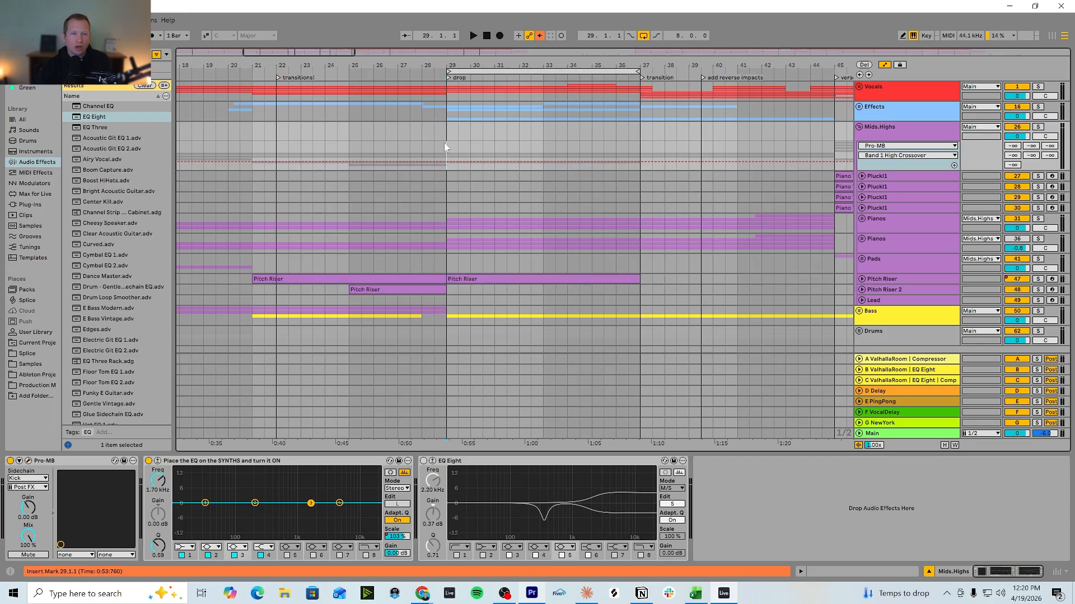
{"action": "left_click", "coordinate": [862, 129]}
{"action": "key", "text": "space"}
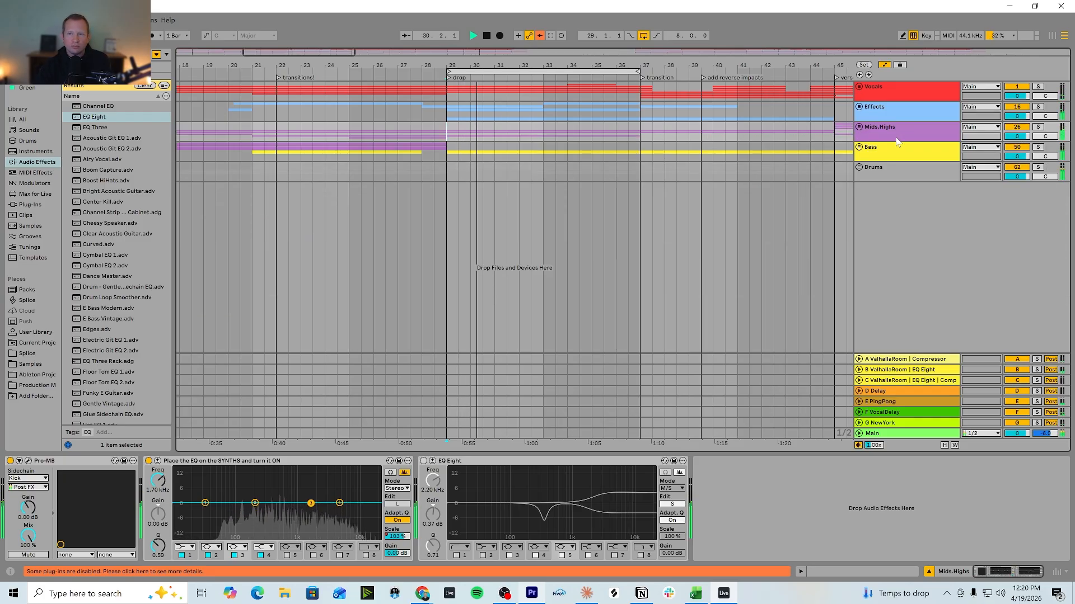
{"action": "left_click", "coordinate": [862, 129]}
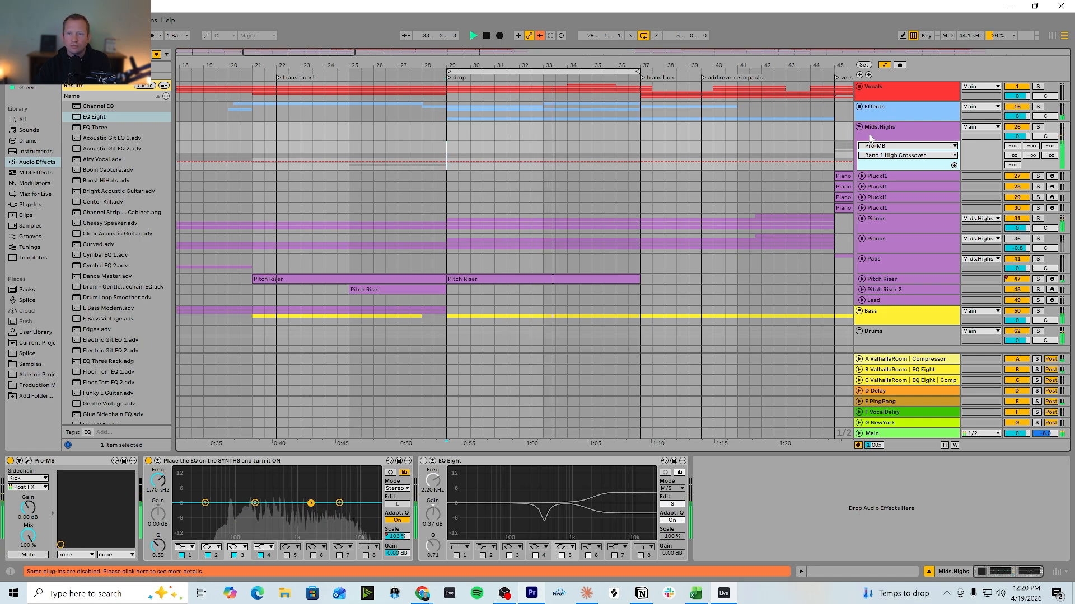
{"action": "left_click", "coordinate": [874, 137]}
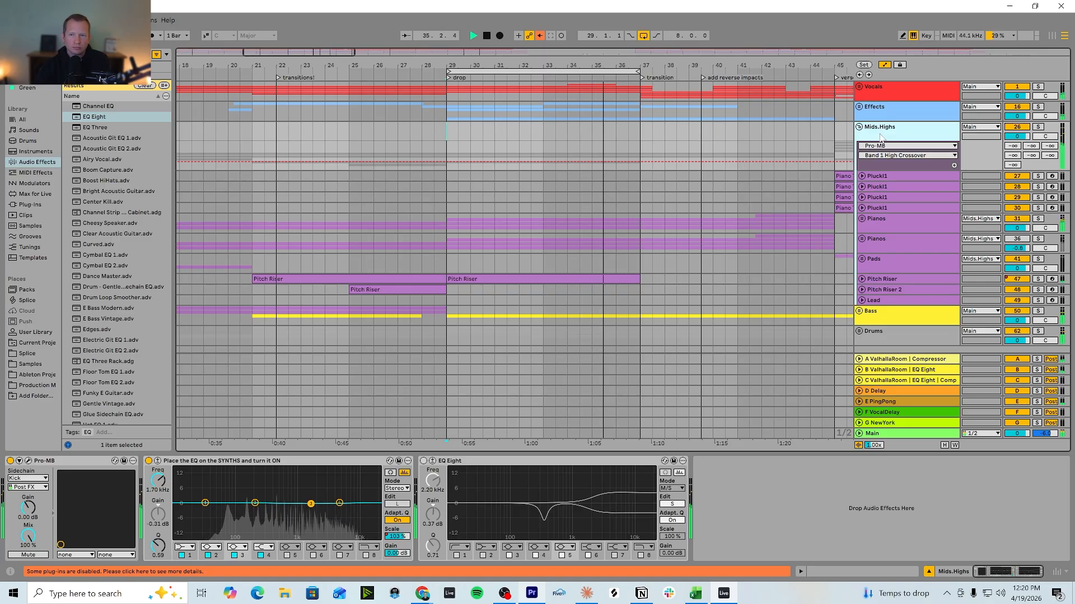
Find the Compressor audio effect and add it after EQ Eight on the first Pianos group
{"action": "left_click", "coordinate": [886, 226]}
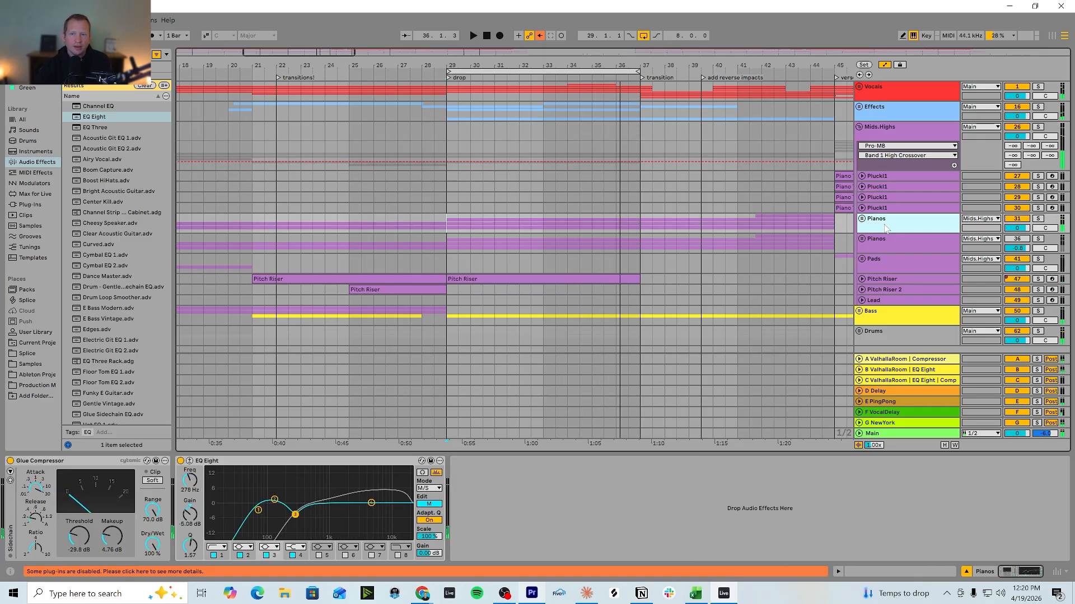
{"action": "left_click", "coordinate": [95, 54]}
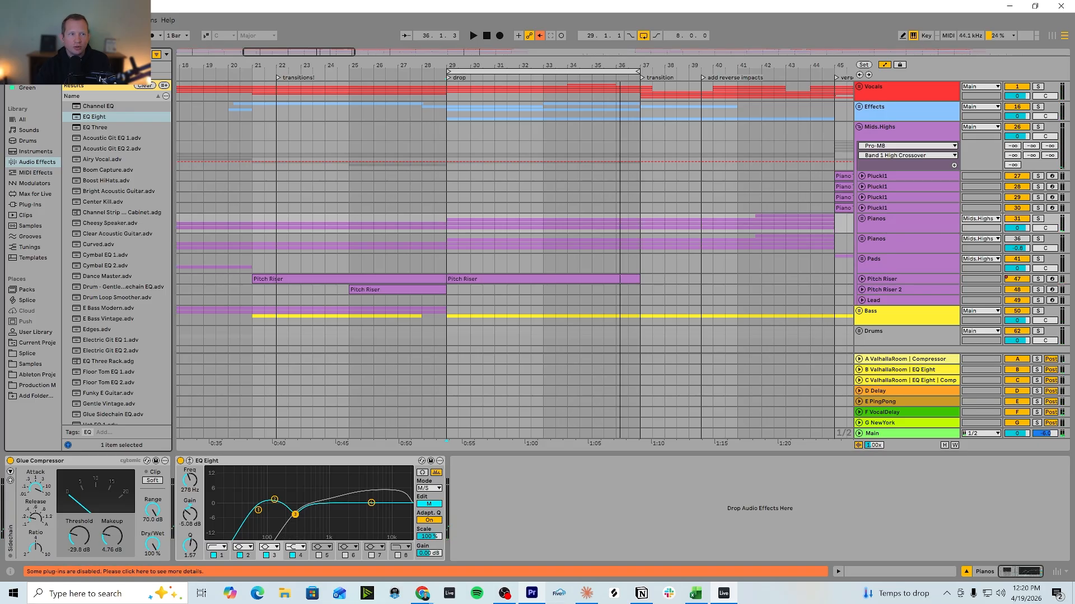
{"action": "key", "text": "BackSpace"}
{"action": "type", "text": "comp"}
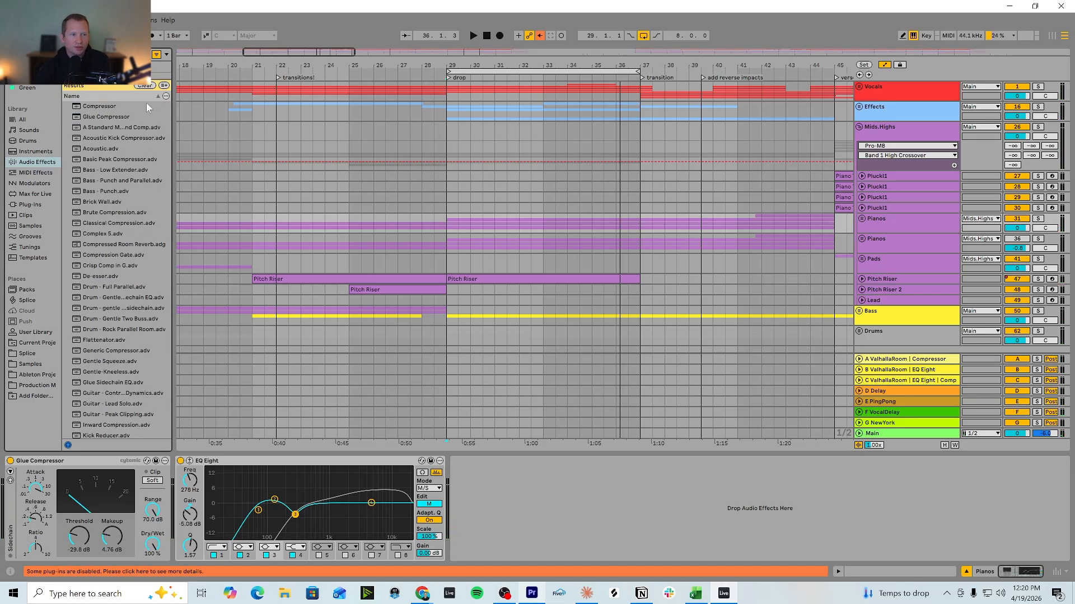
{"action": "left_click_drag", "start_coordinate": [149, 108], "coordinate": [516, 507]}
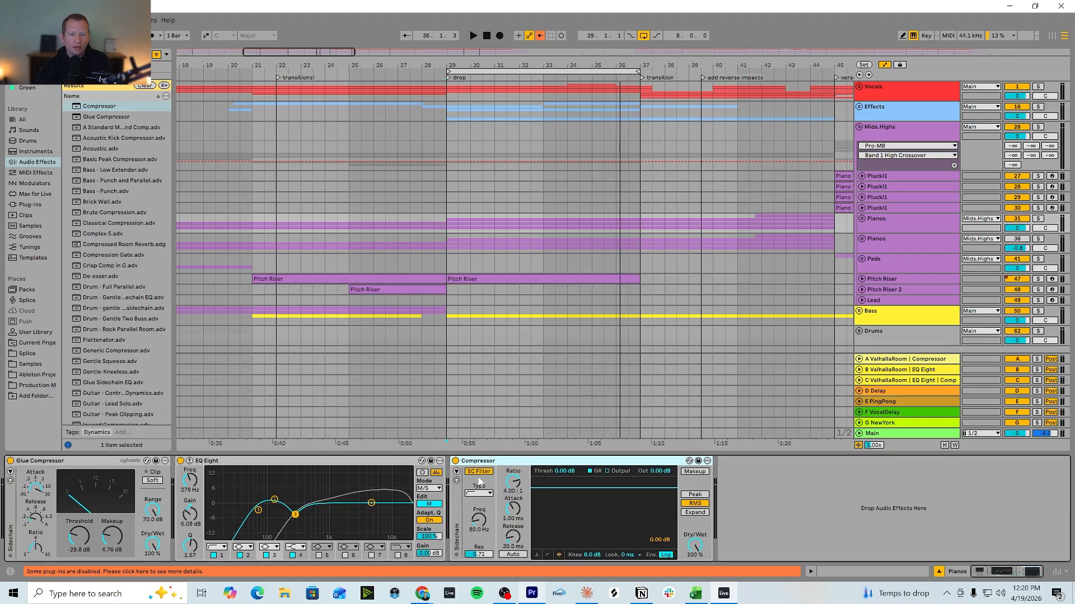
Enable the Compressor's external sidechain and set its source to the Kick track, Post FX
{"action": "left_click", "coordinate": [457, 472]}
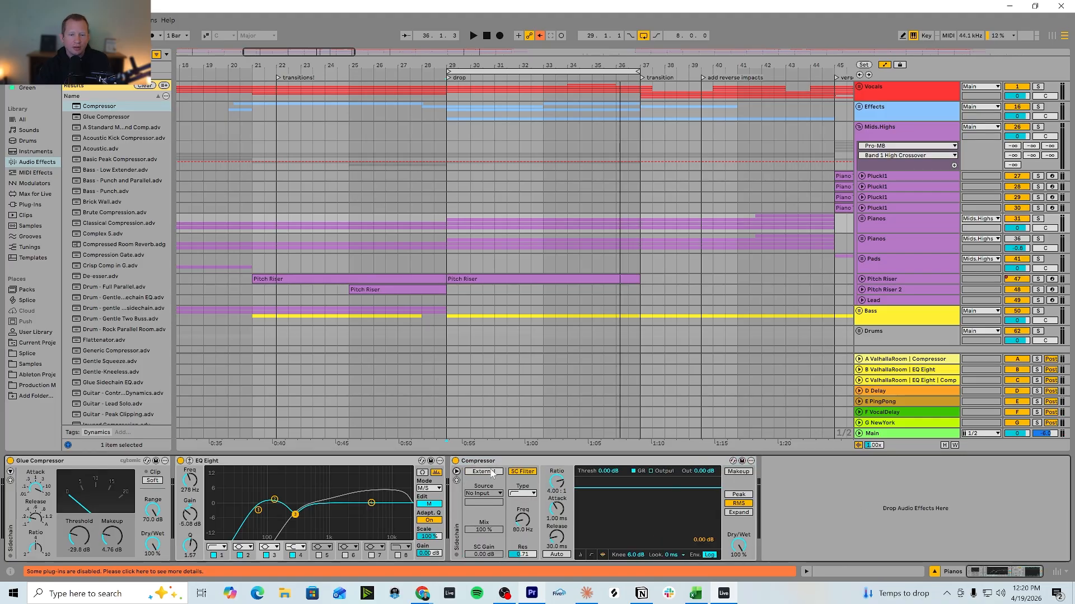
{"action": "left_click", "coordinate": [488, 472]}
{"action": "left_click", "coordinate": [485, 472]}
{"action": "left_click", "coordinate": [482, 494]}
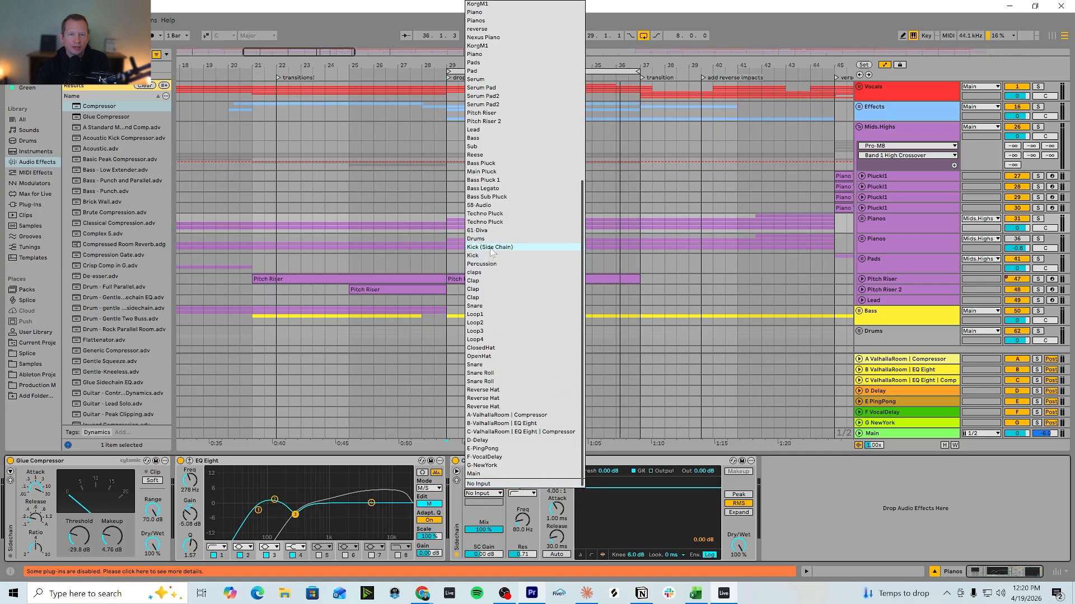
{"action": "left_click", "coordinate": [627, 378]}
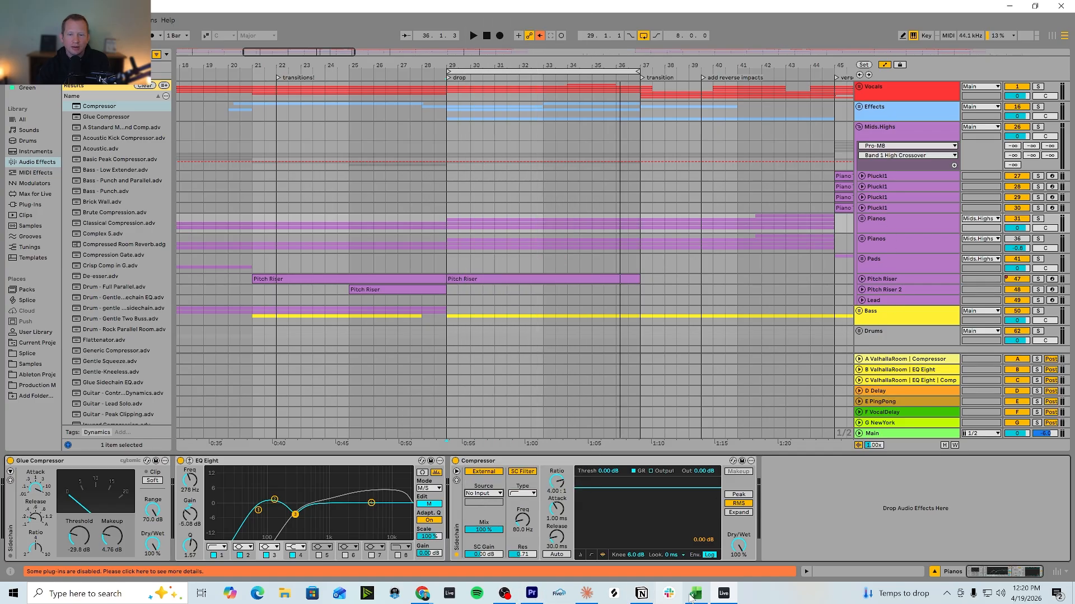
Set the Compressor's attack to 0.02 ms and lower its threshold to about -18.9 dB during playback
{"action": "left_click_drag", "start_coordinate": [556, 510], "coordinate": [555, 538]}
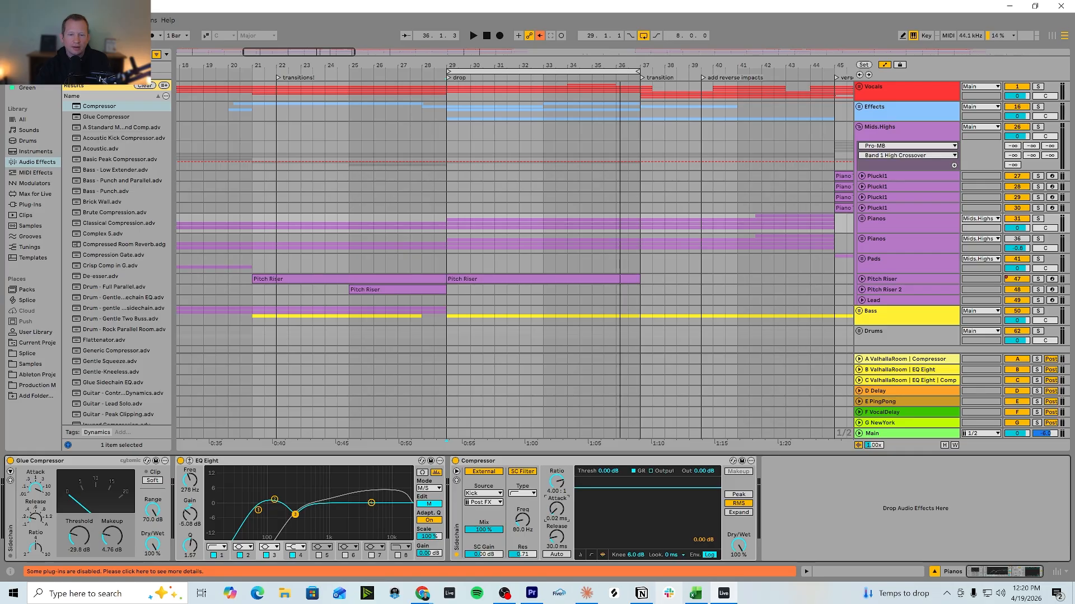
{"action": "key", "text": "space"}
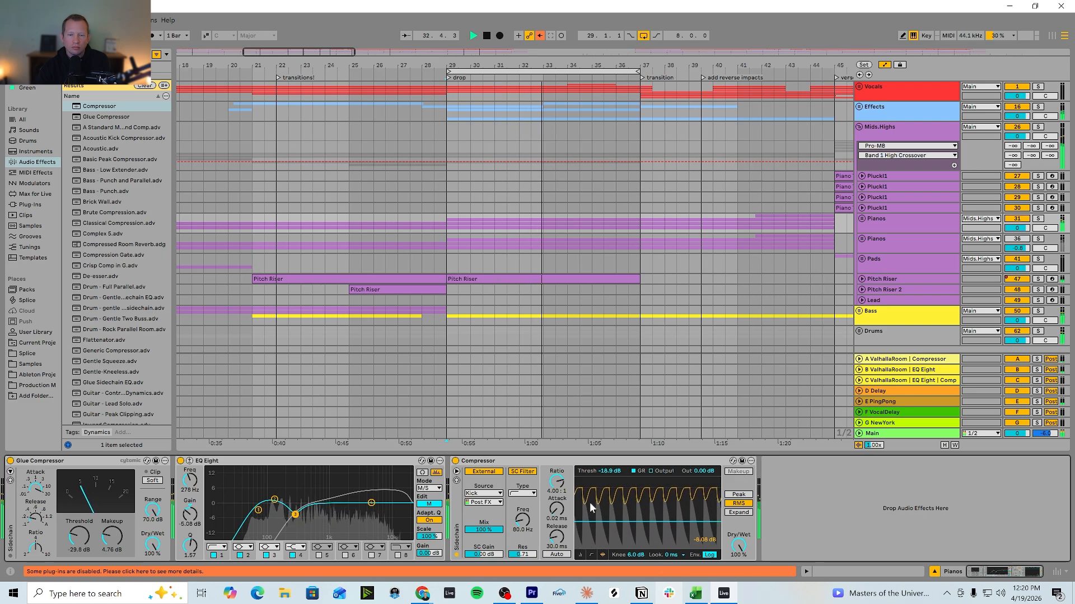
Compare playback with the Pianos Compressor bypassed and enabled, then set its threshold to about -18.2 dB and release to 24.1 ms
{"action": "left_click", "coordinate": [456, 461]}
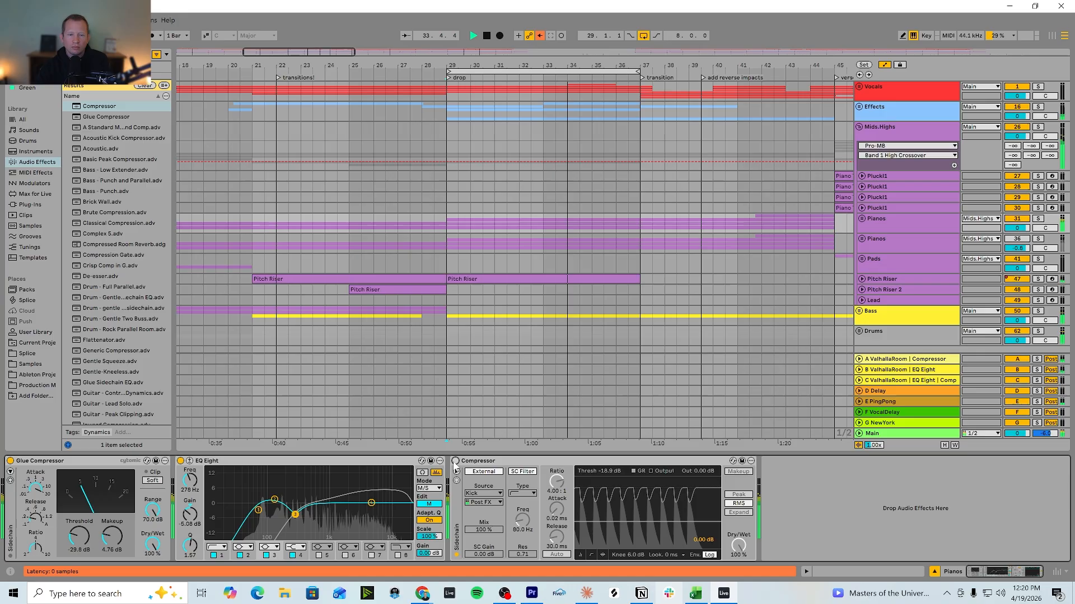
{"action": "left_click", "coordinate": [455, 461]}
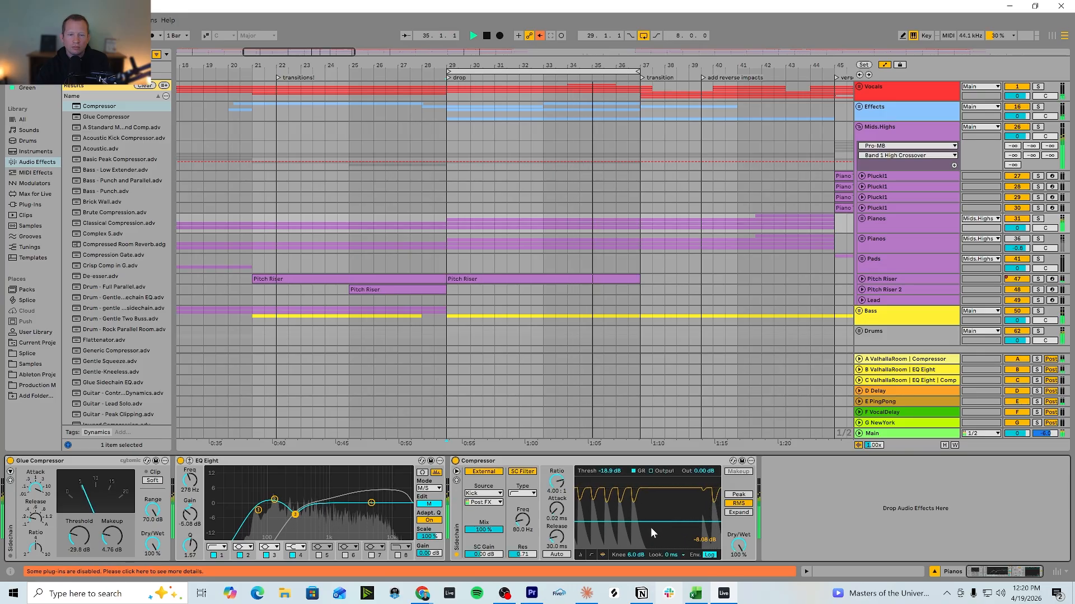
{"action": "left_click_drag", "start_coordinate": [651, 522], "coordinate": [651, 521]}
{"action": "left_click_drag", "start_coordinate": [557, 537], "coordinate": [557, 539]}
{"action": "key", "text": "space"}
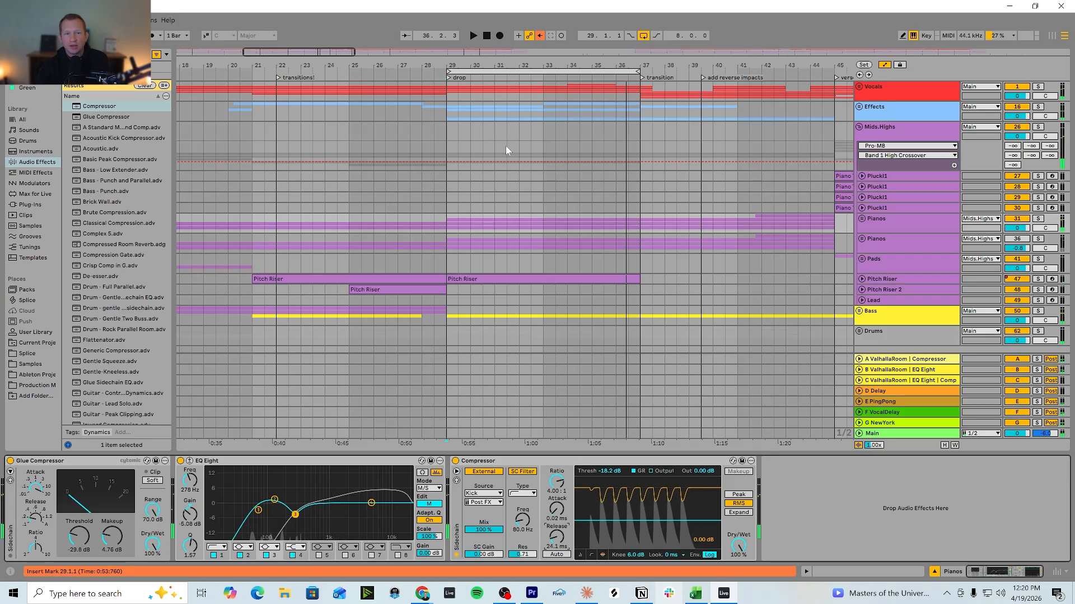
Move the insert mark to bar 29 and check the Mids.Highs device chain, then reselect the first Pianos group
{"action": "left_click", "coordinate": [451, 142]}
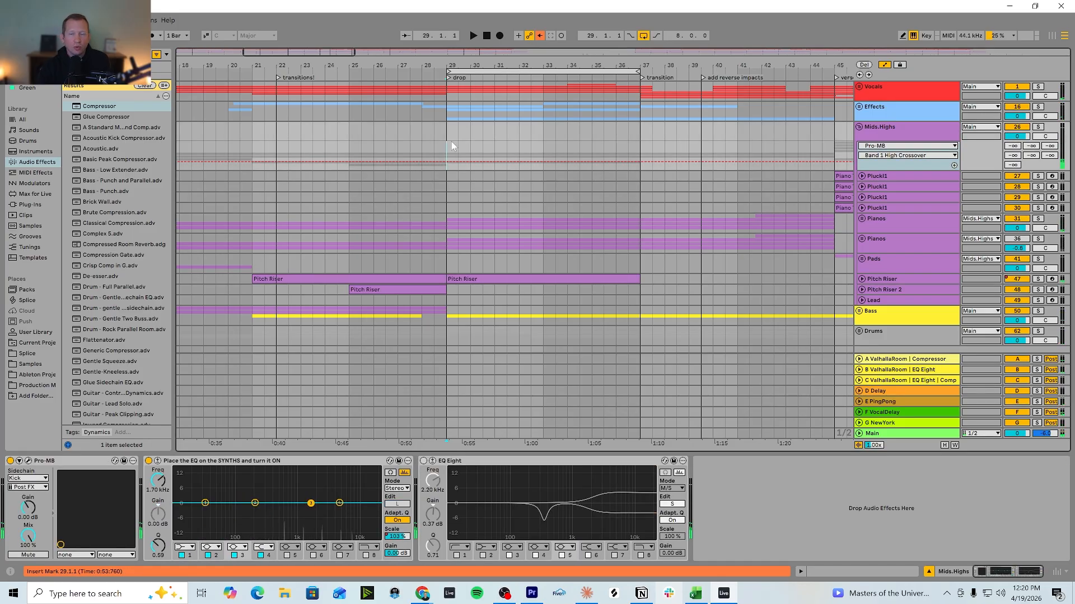
{"action": "left_click", "coordinate": [876, 136]}
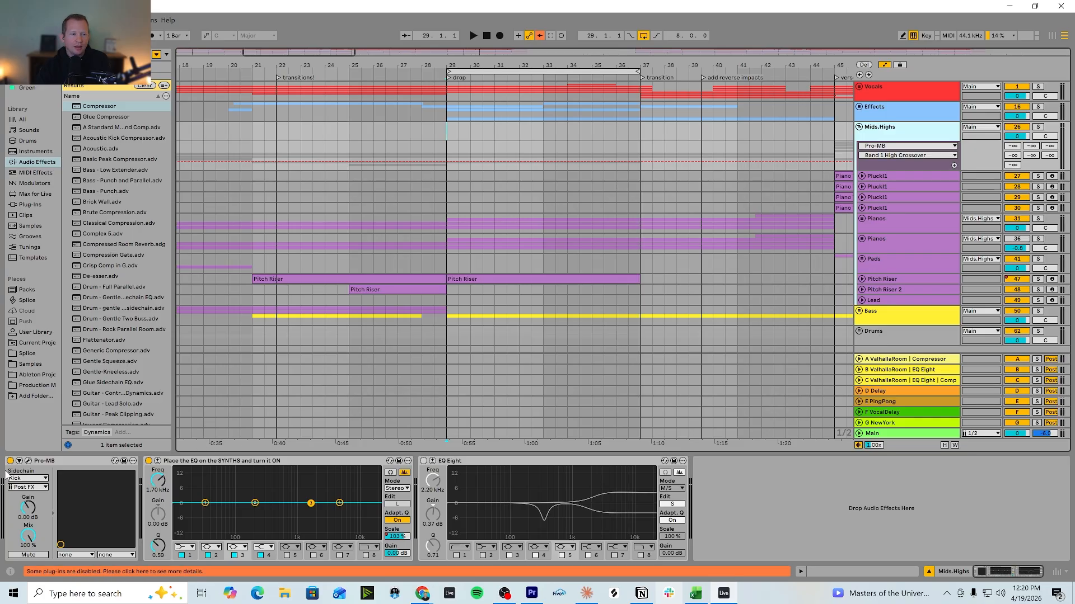
{"action": "left_click", "coordinate": [890, 220]}
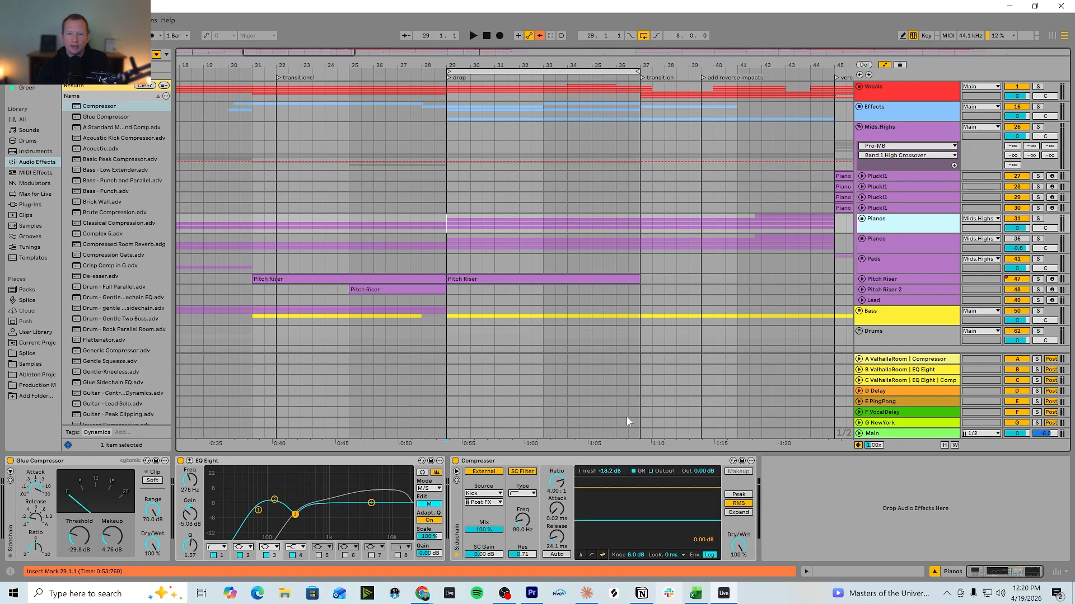
Audition the drop with the Pianos Compressor on, bypassed and re-enabled, then raise its threshold to about -16.3 dB
{"action": "key", "text": "space"}
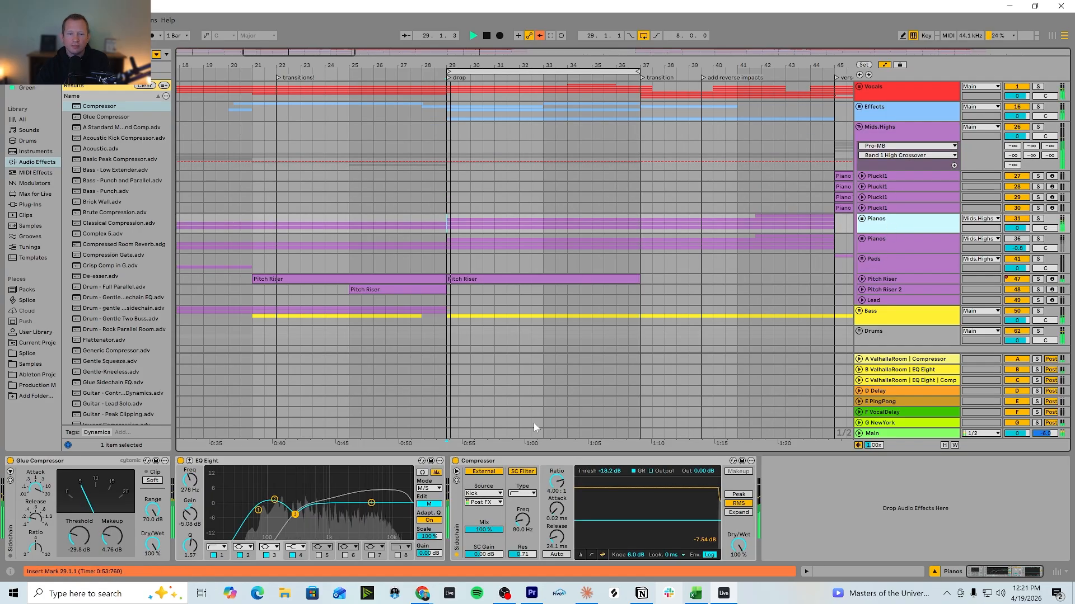
{"action": "key", "text": "space"}
{"action": "left_click", "coordinate": [456, 462]}
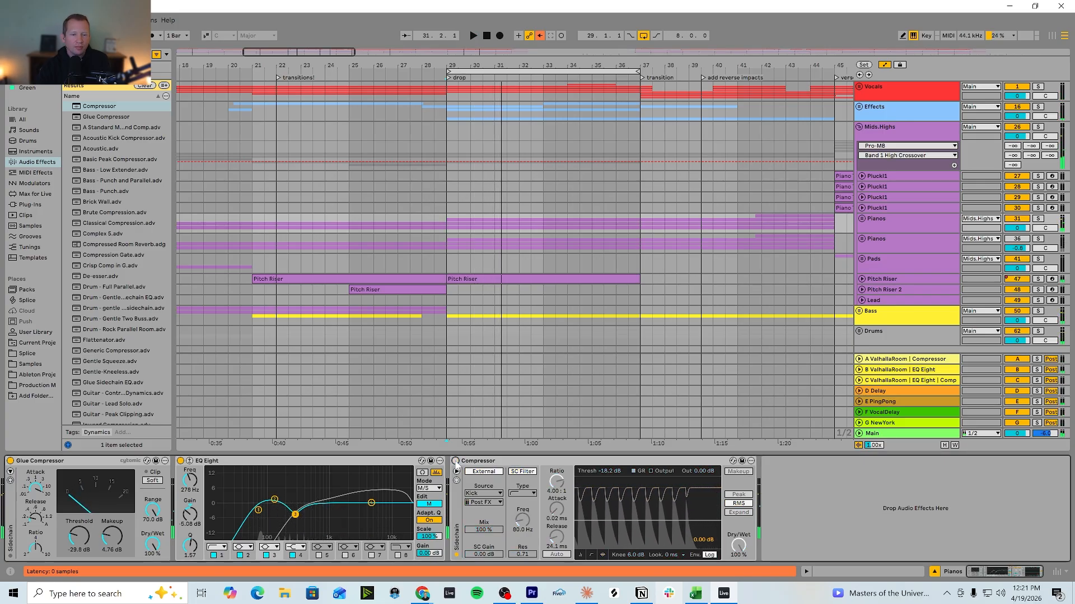
{"action": "key", "text": "space"}
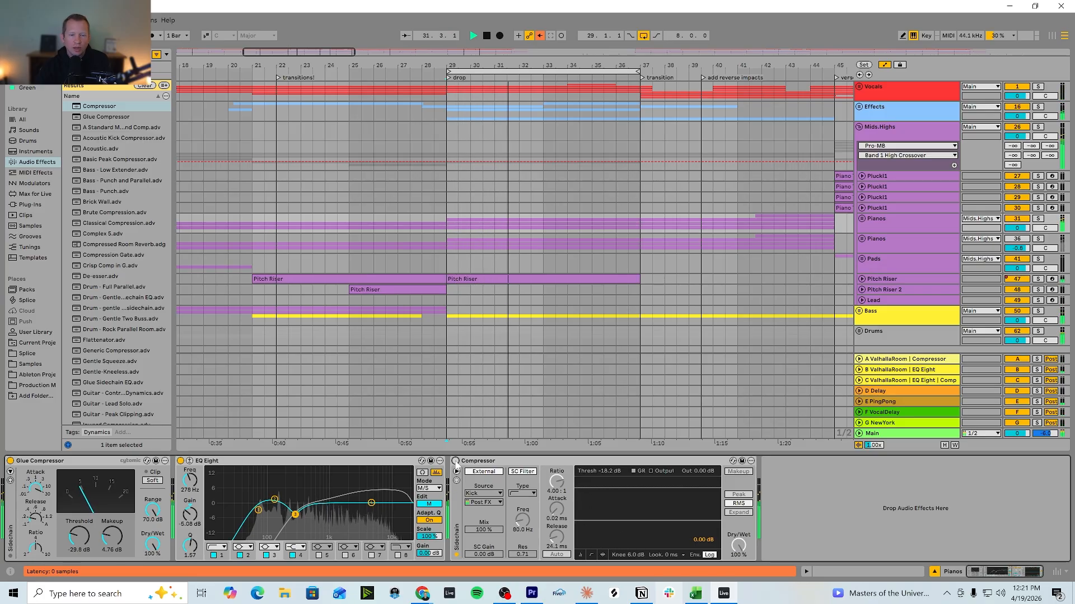
{"action": "left_click", "coordinate": [456, 461]}
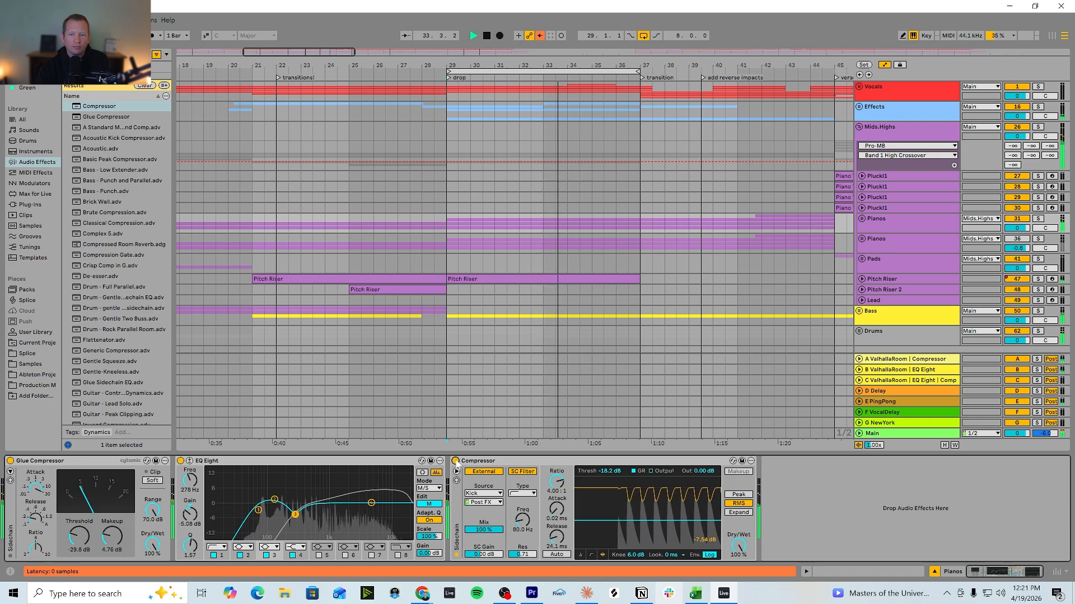
{"action": "key", "text": "space"}
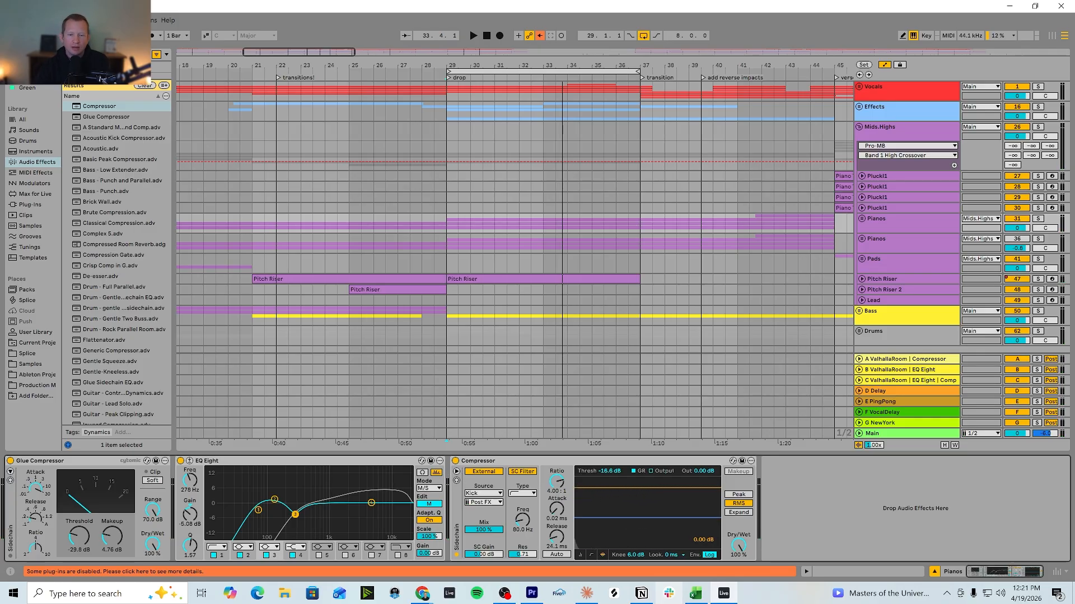
{"action": "left_click_drag", "start_coordinate": [590, 521], "coordinate": [589, 517]}
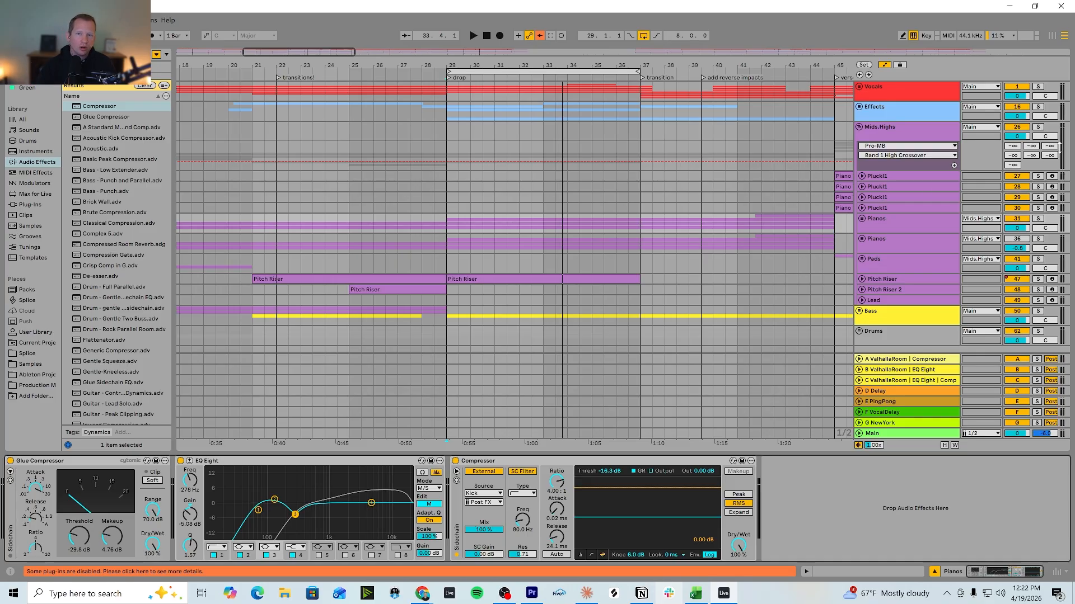
Inspect the device chains on the Mids.Highs and Bass groups, expanding Bass to view its tracks and collapsing it again
{"action": "left_click", "coordinate": [886, 133]}
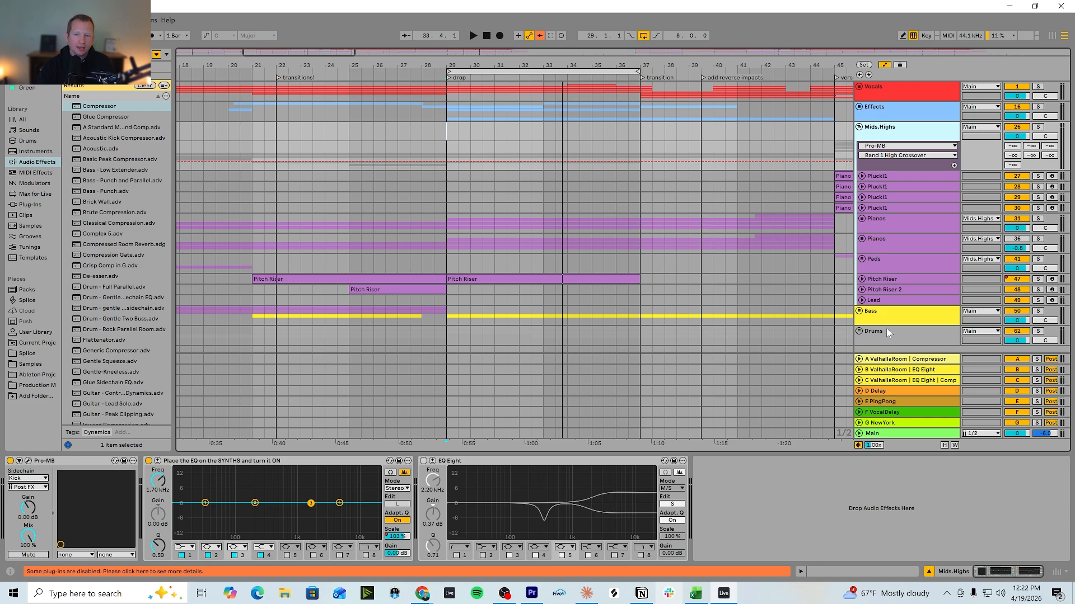
{"action": "left_click", "coordinate": [859, 312]}
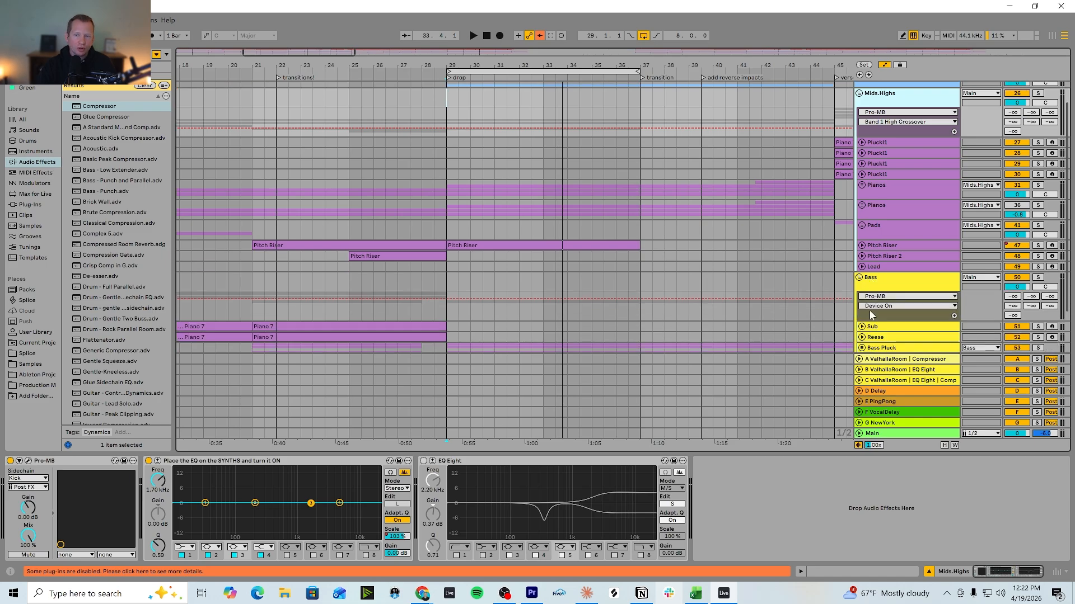
{"action": "scroll", "coordinate": [870, 315], "scroll_direction": "down", "scroll_amount": 1}
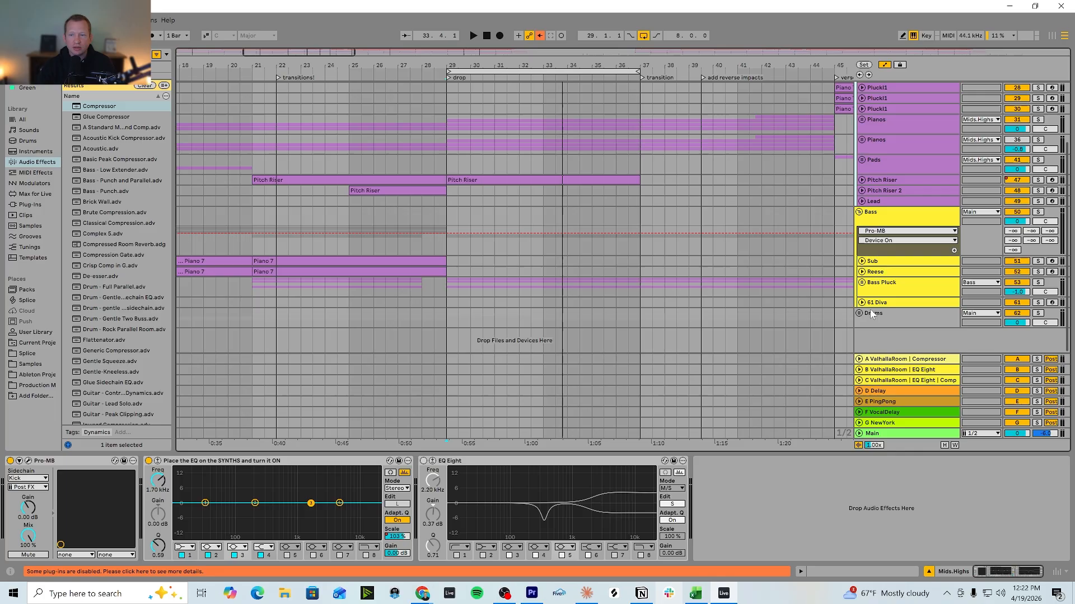
{"action": "left_click", "coordinate": [872, 224]}
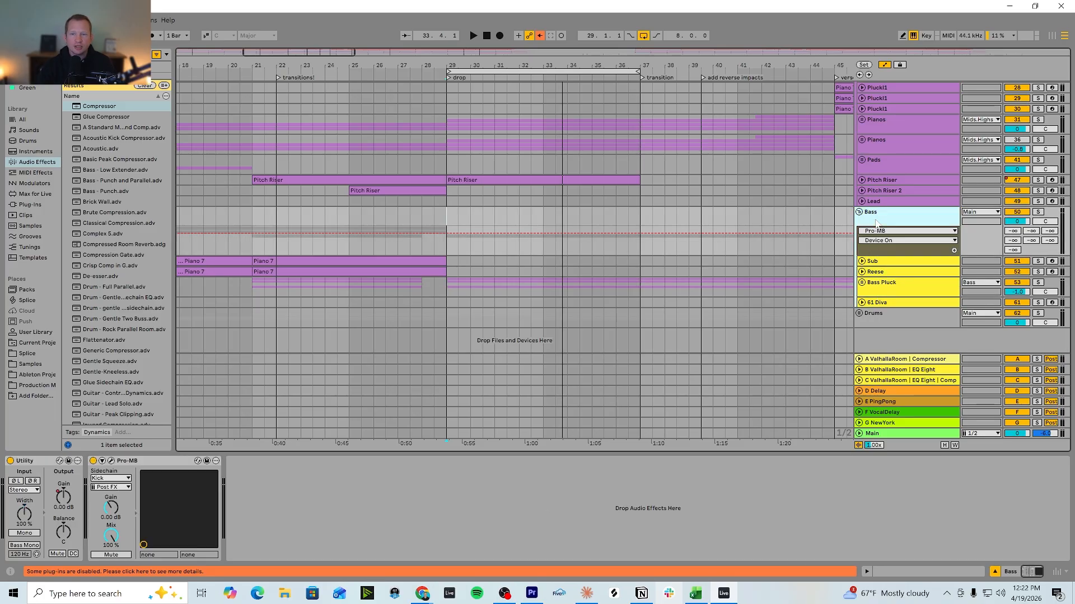
{"action": "left_click", "coordinate": [859, 212]}
{"action": "scroll", "coordinate": [821, 245], "scroll_direction": "up", "scroll_amount": 1}
{"action": "scroll", "coordinate": [822, 246], "scroll_direction": "up", "scroll_amount": 2}
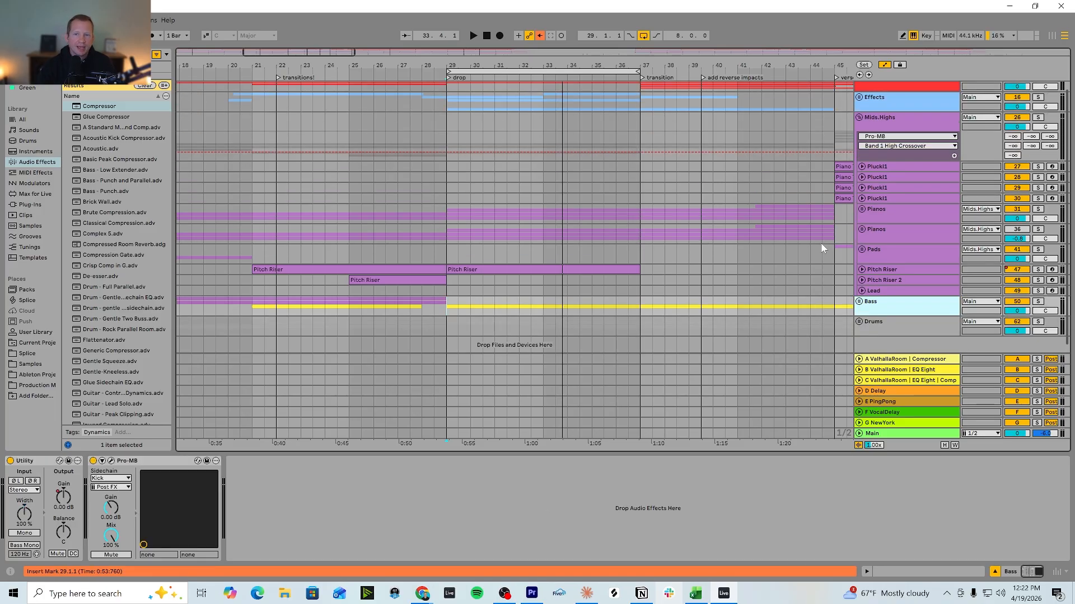